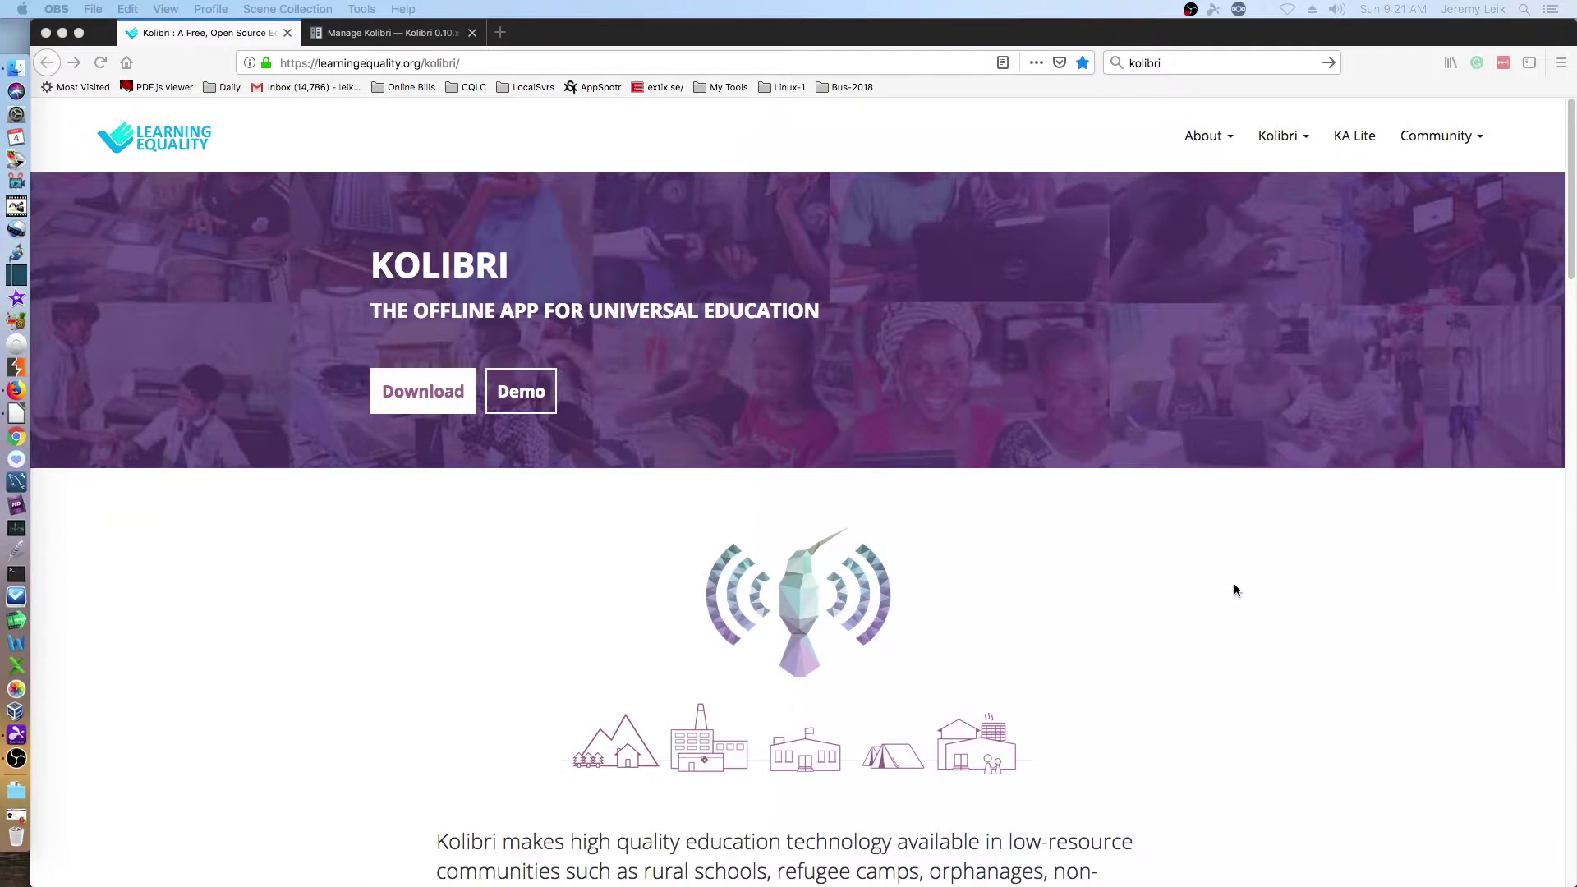
- Scroll the Kolibri homepage down to its footer, then switch to the Manage Kolibri docs tab
scroll(1322, 535, down, 5)
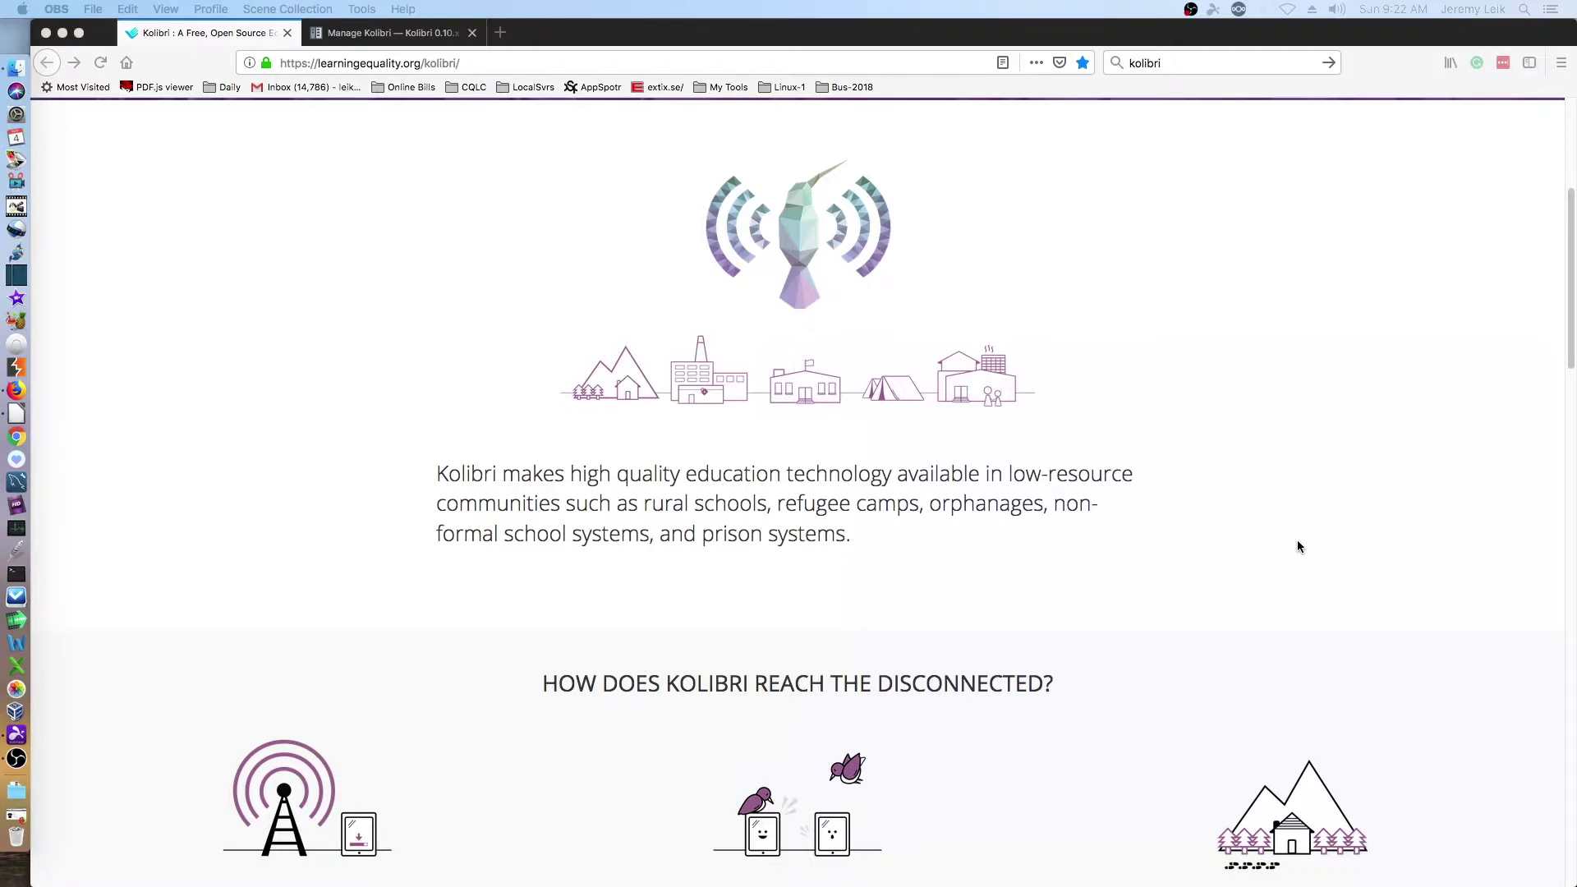
scroll(1298, 542, down, 5)
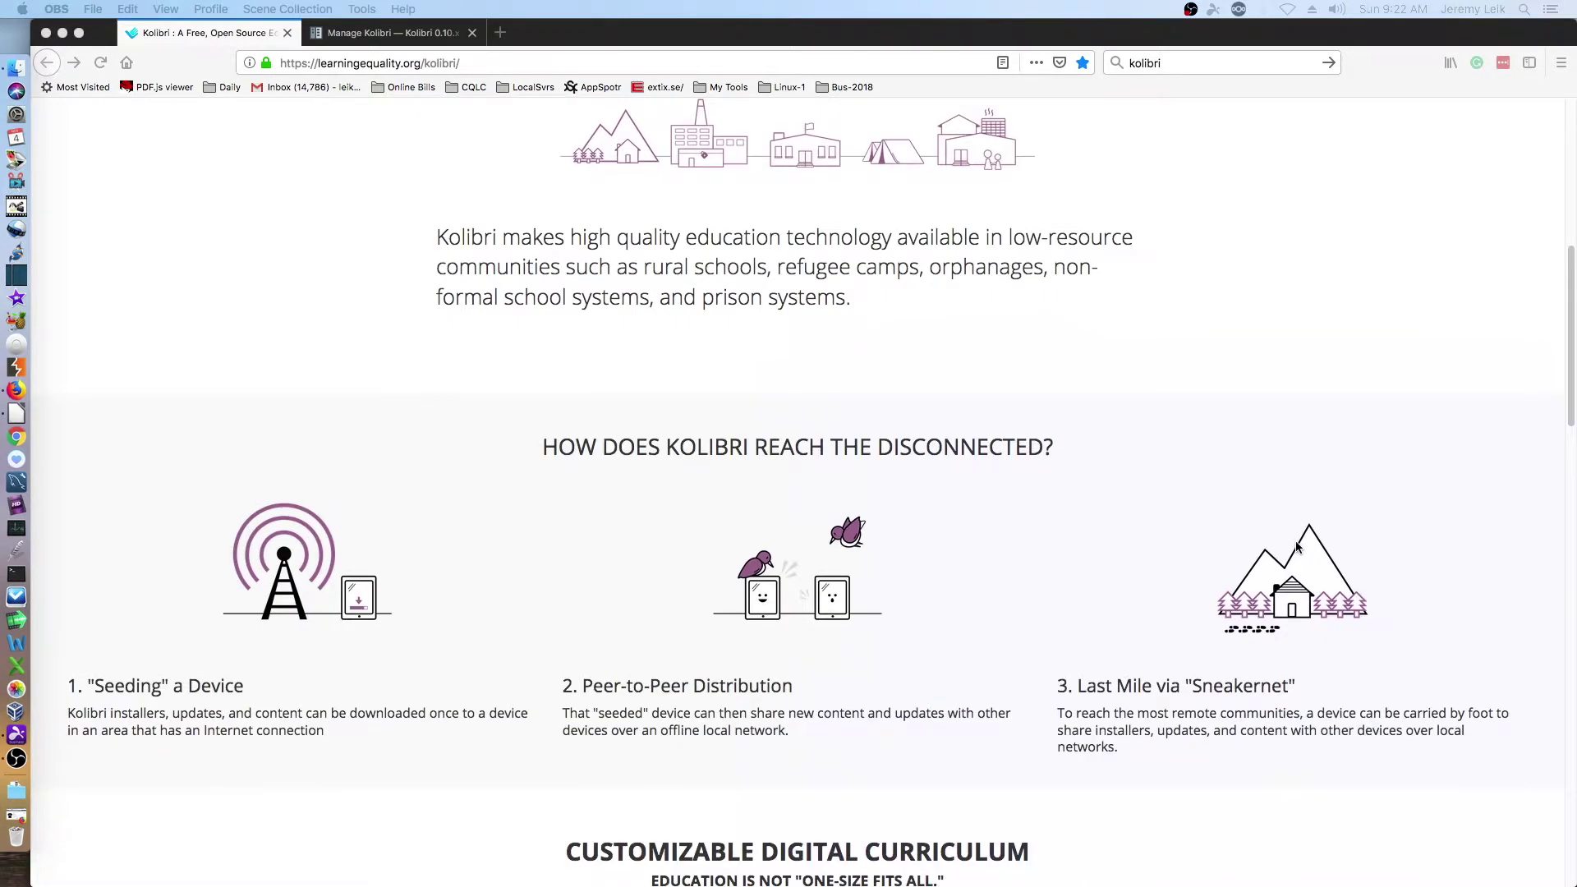
scroll(1298, 548, down, 3)
scroll(1298, 547, down, 9)
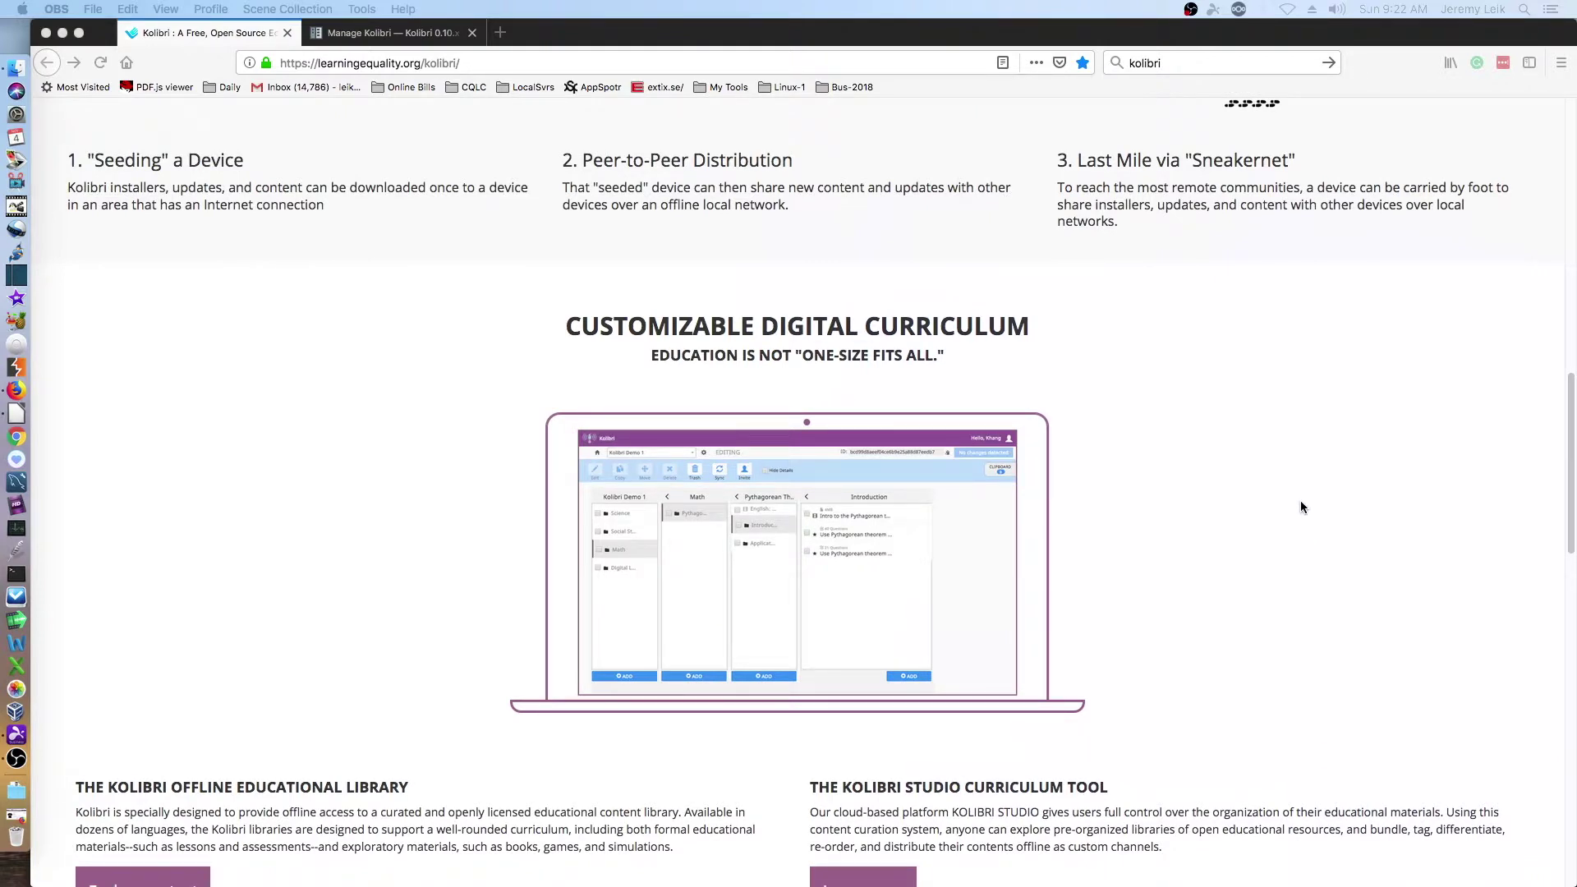
scroll(1301, 507, down, 15)
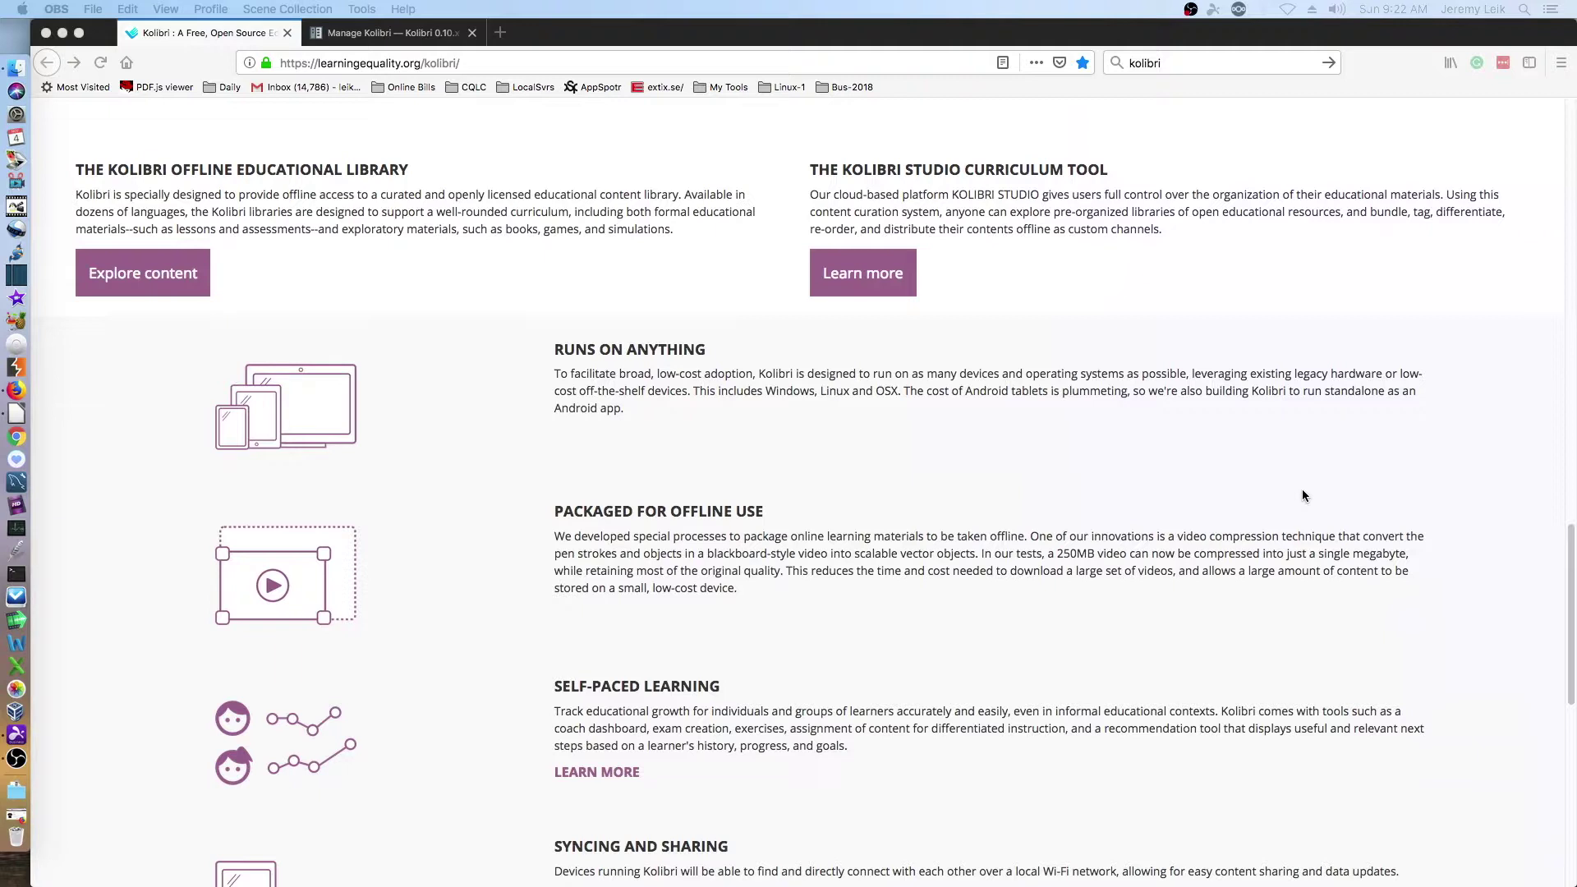
scroll(1305, 495, down, 5)
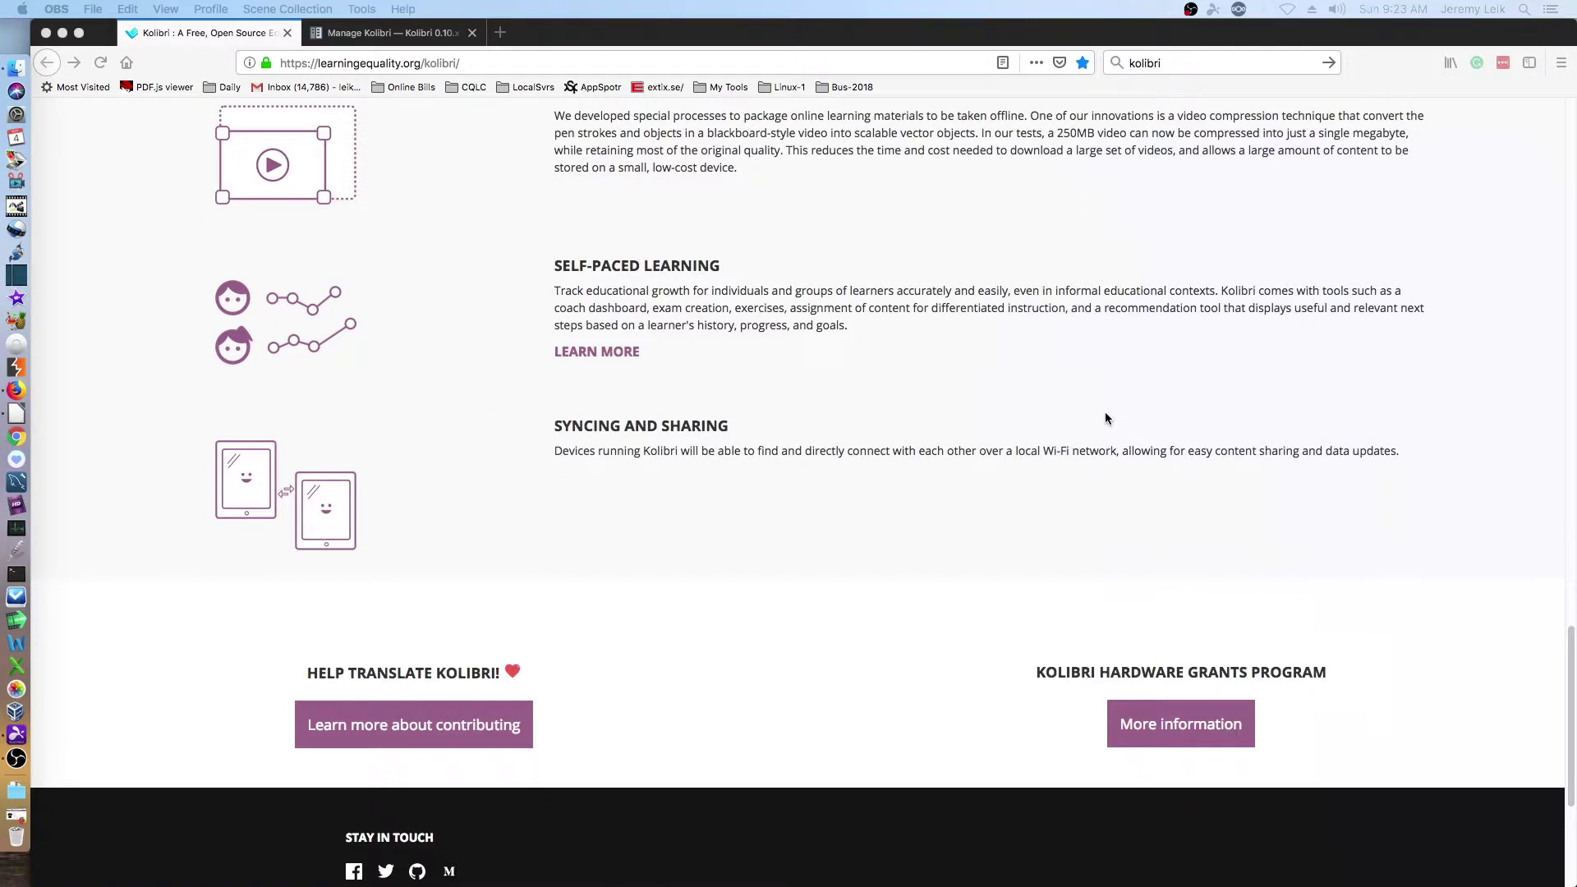
click(354, 35)
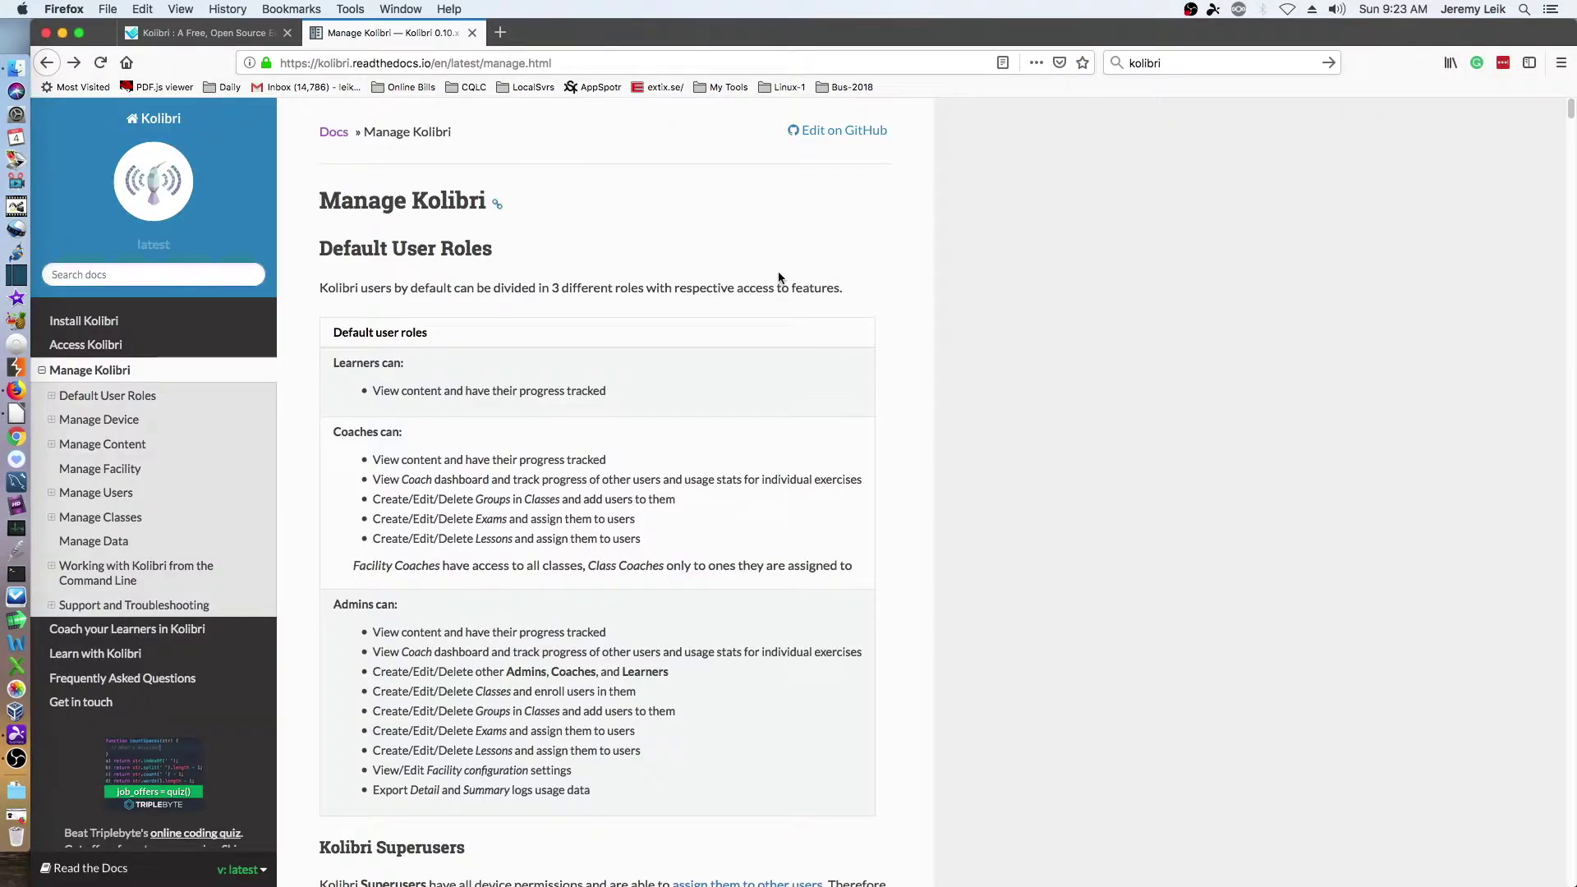
- Open the Install Kolibri docs and highlight the recommended RAM, CPU speed and Raspberry Pi mention
click(84, 321)
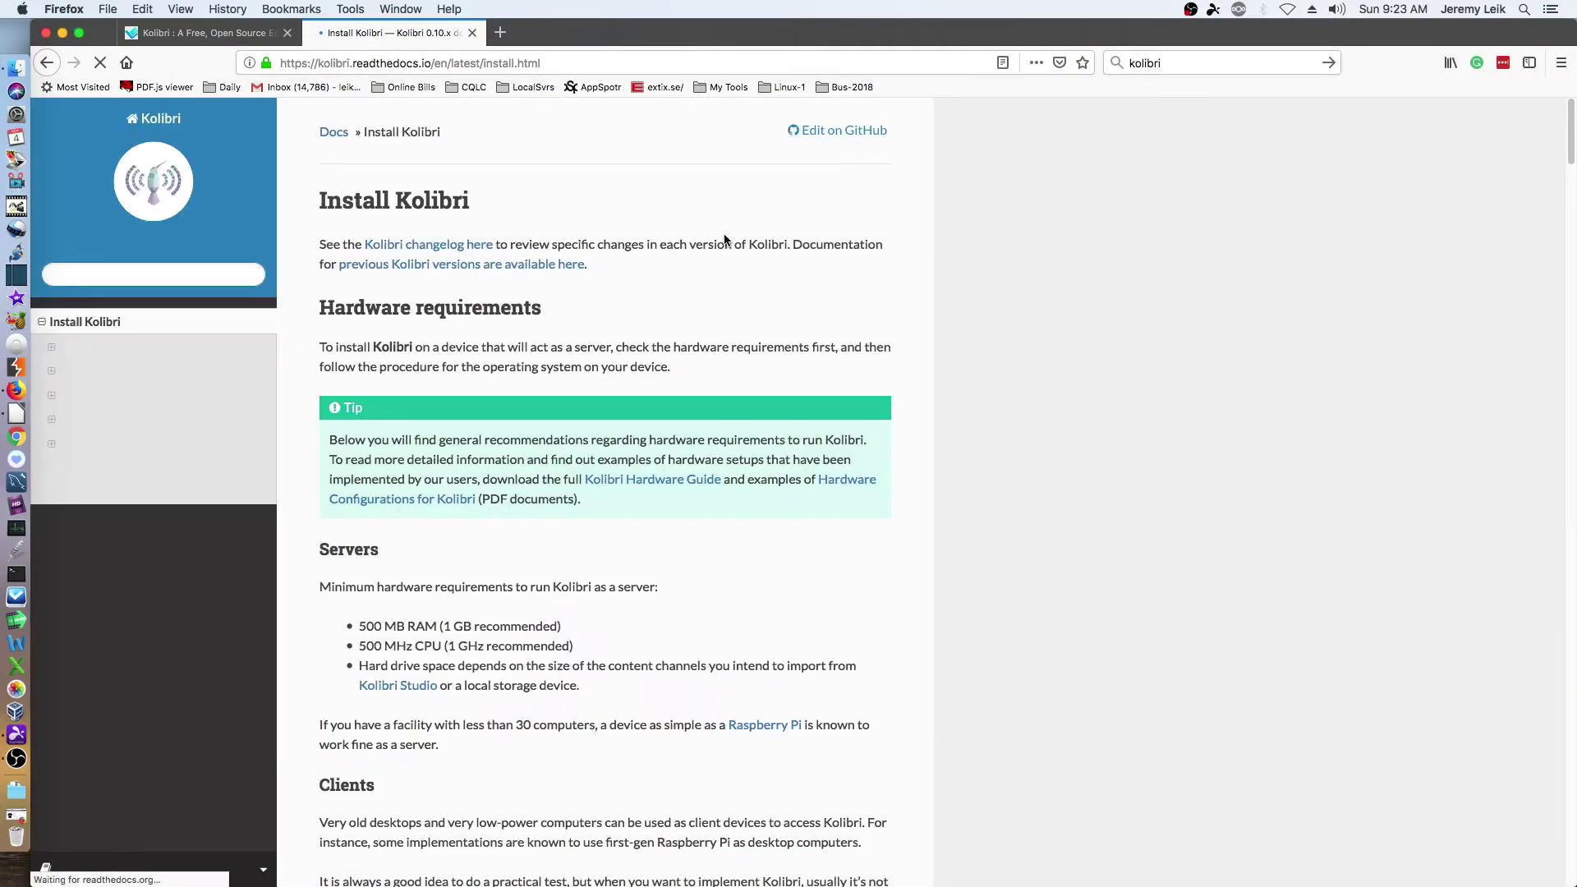
scroll(928, 542, down, 3)
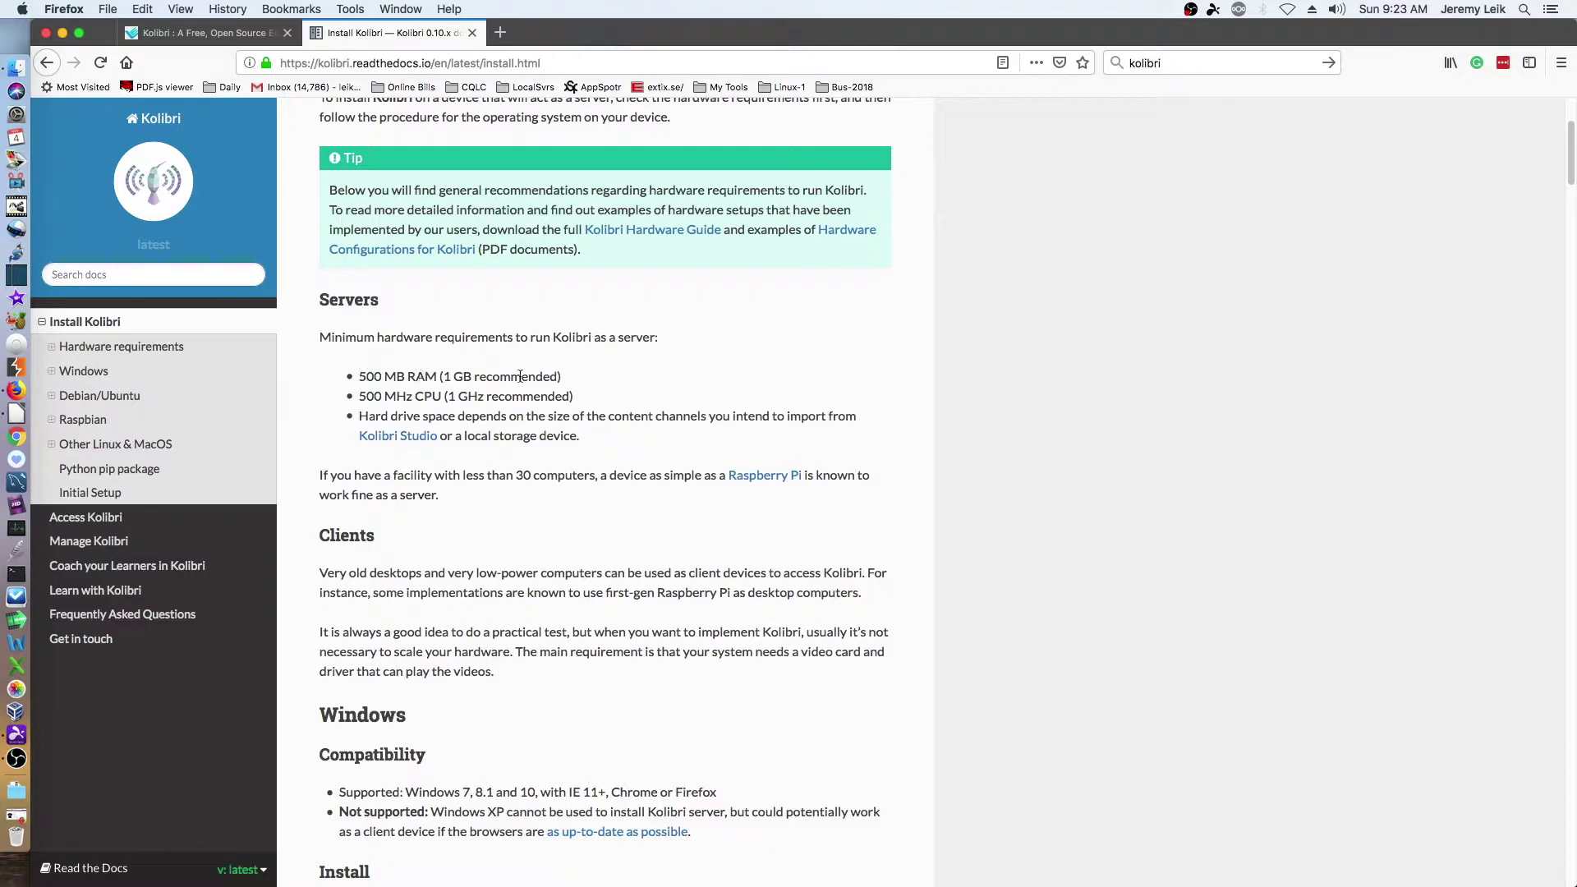
drag(556, 377, 421, 376)
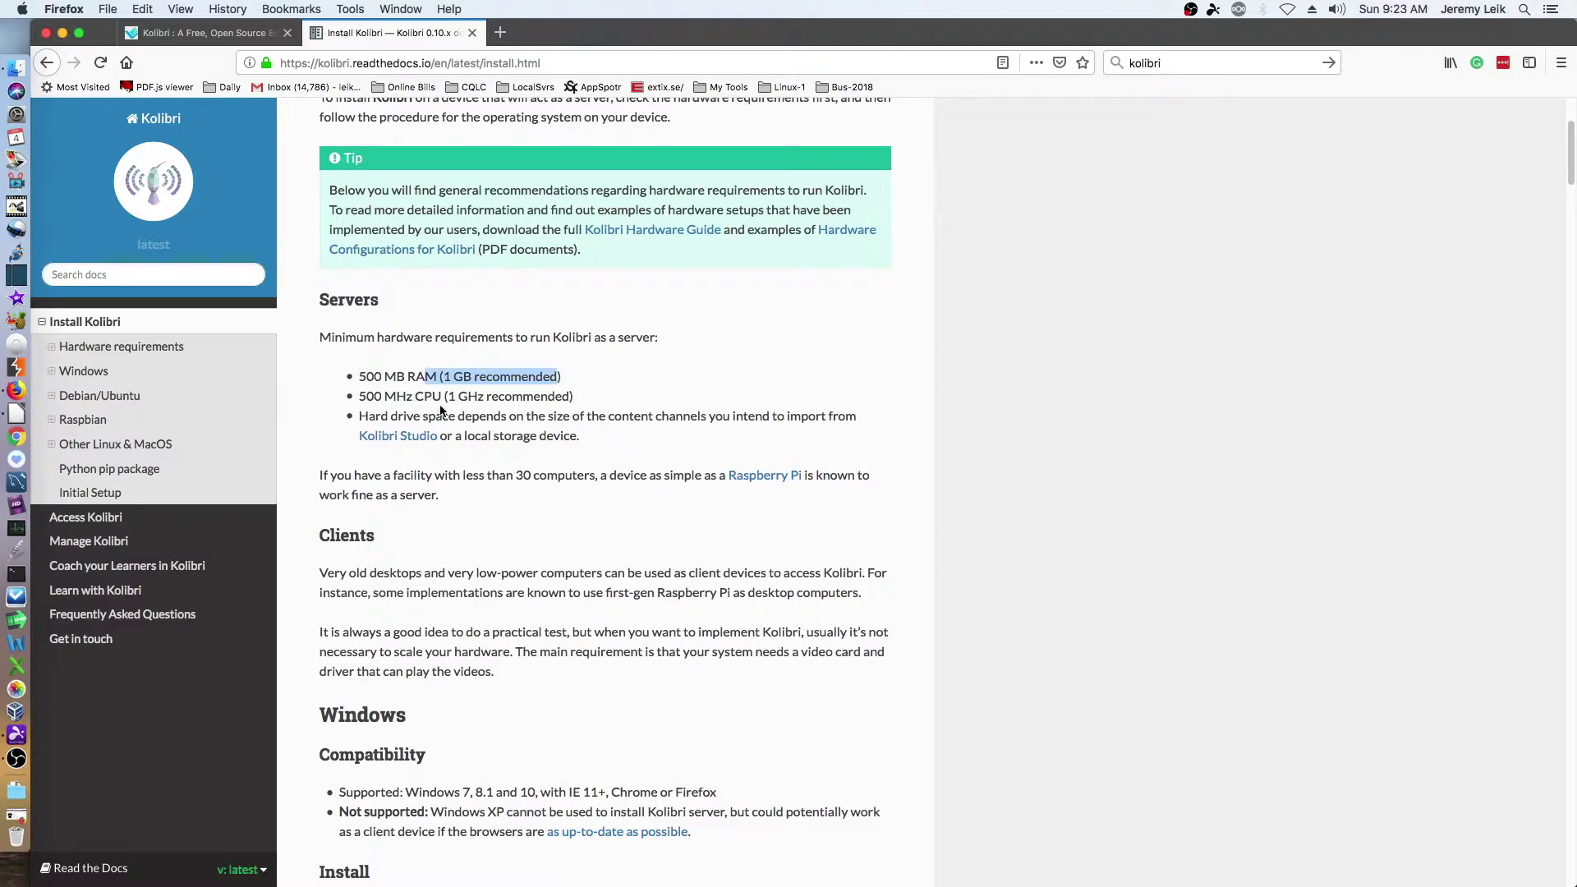
drag(448, 396, 602, 398)
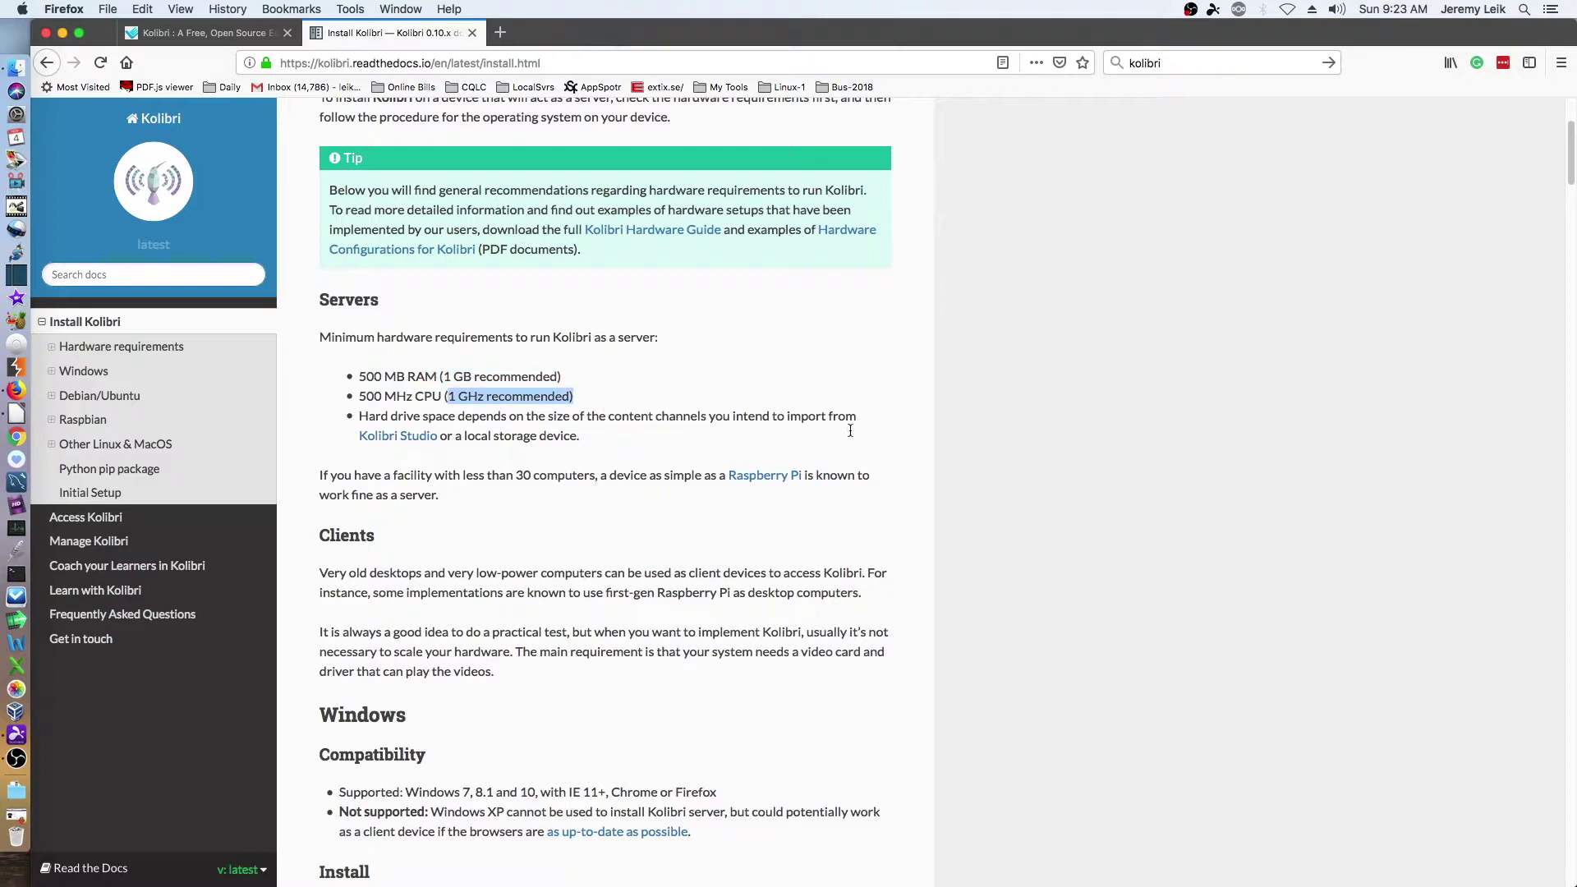
scroll(834, 468, down, 2)
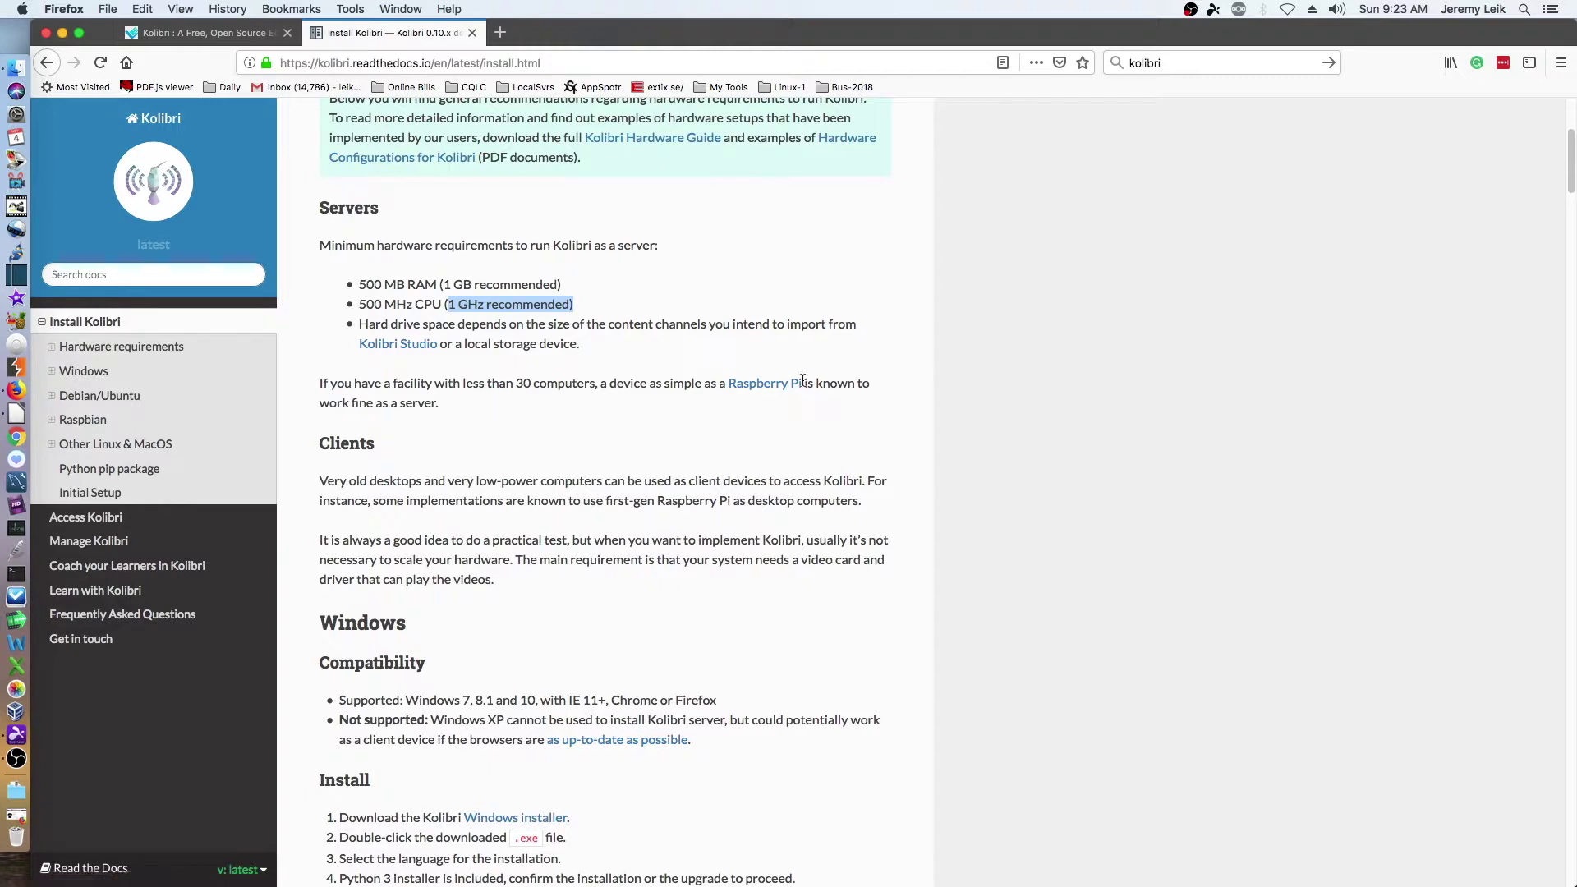
drag(806, 381, 727, 385)
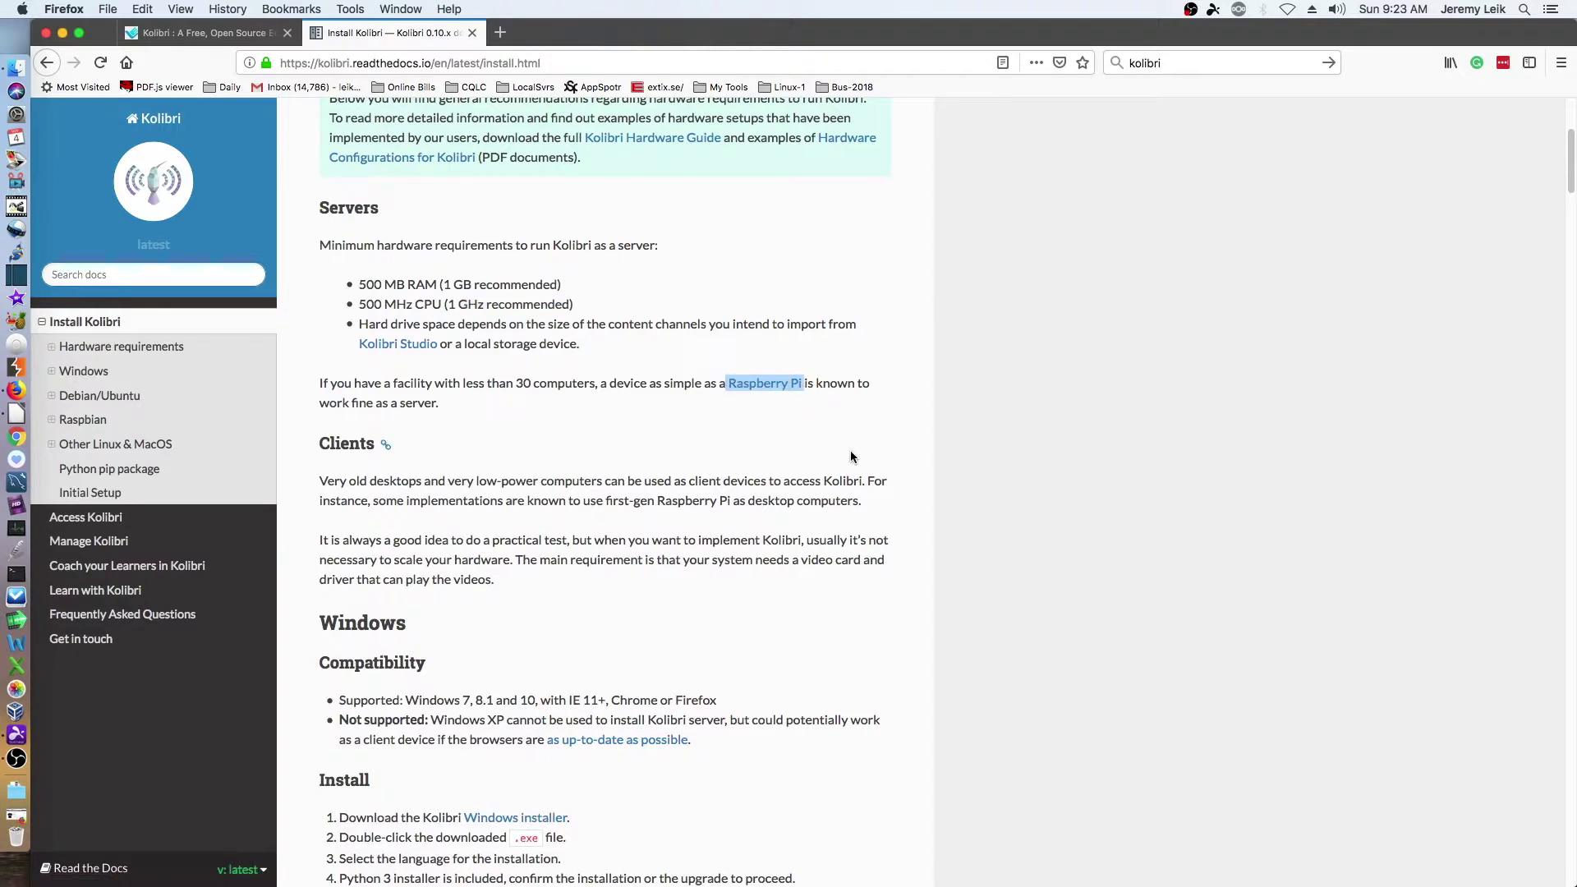
- Scroll down to the Debian/Ubuntu section with the PPA install commands
scroll(885, 459, down, 3)
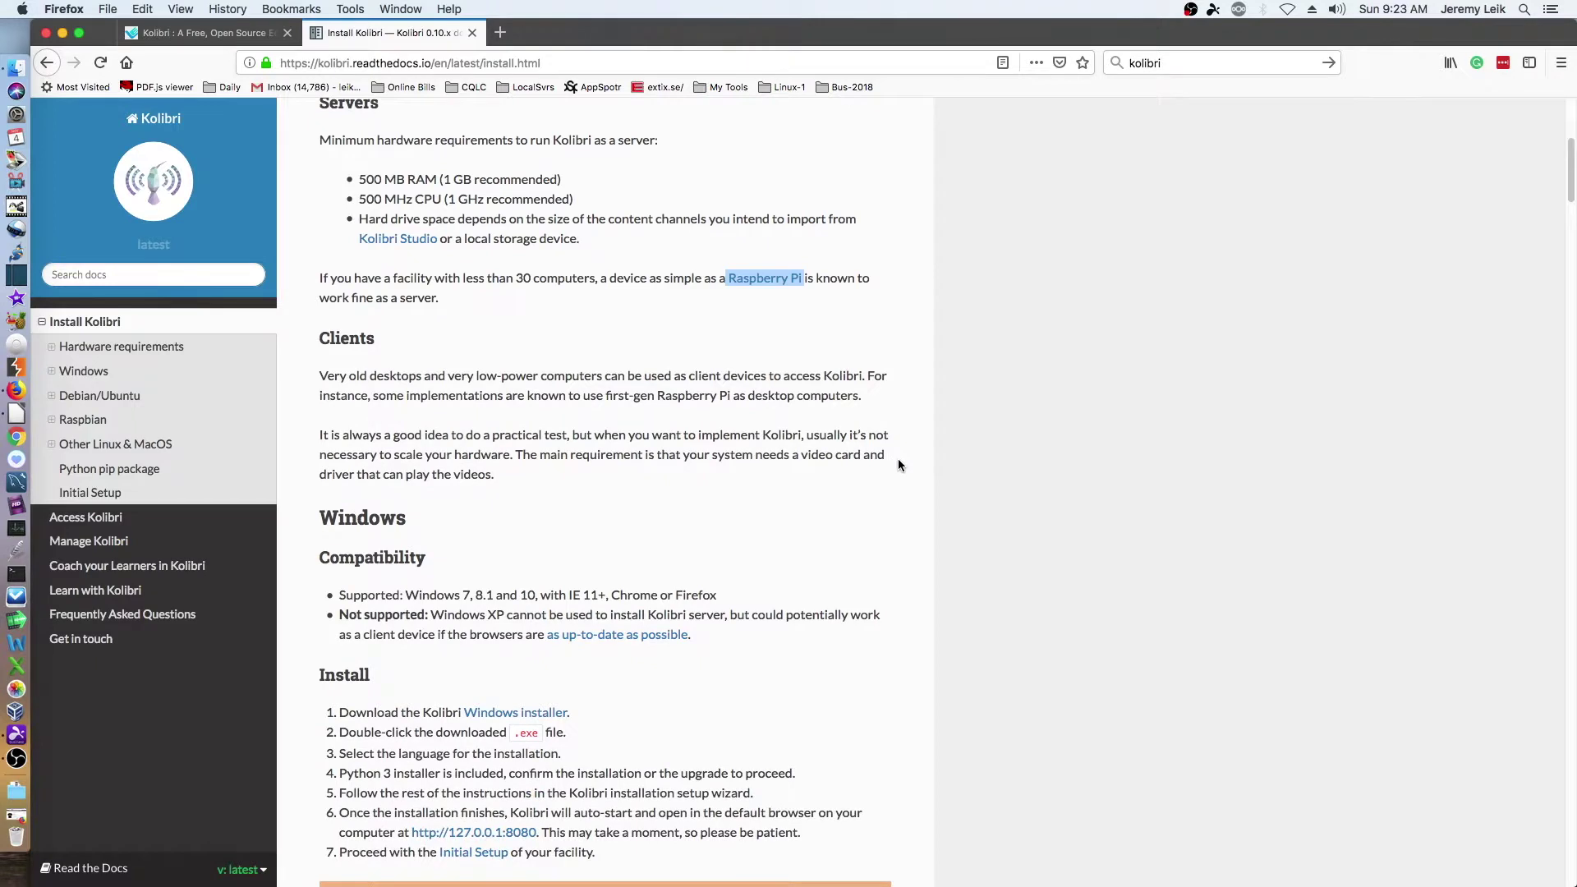
scroll(899, 461, down, 1)
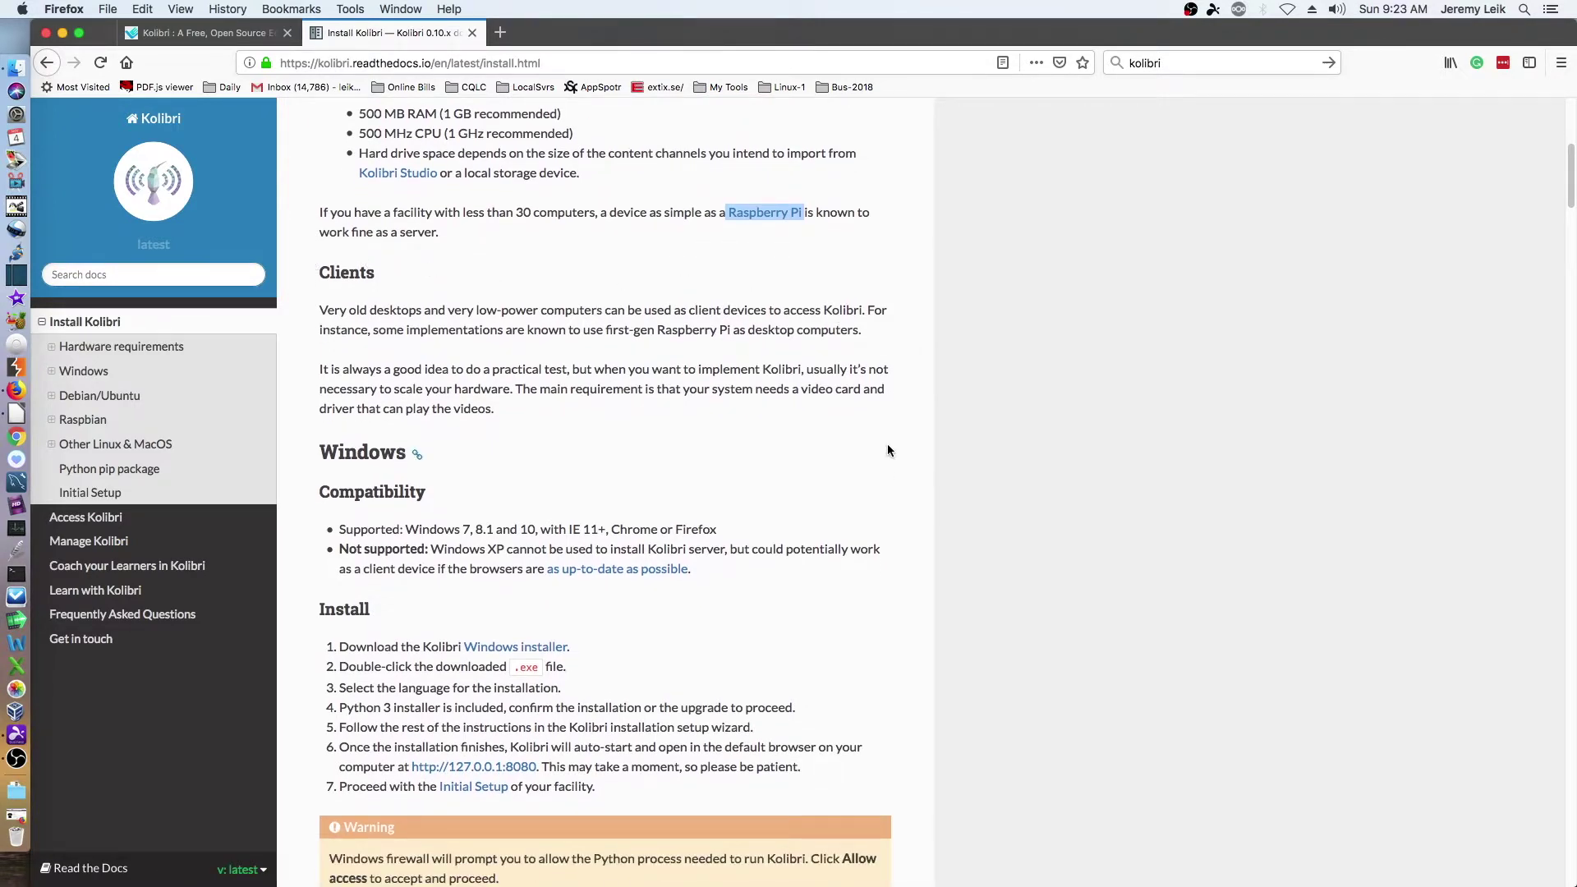
scroll(894, 448, down, 1)
scroll(899, 443, down, 1)
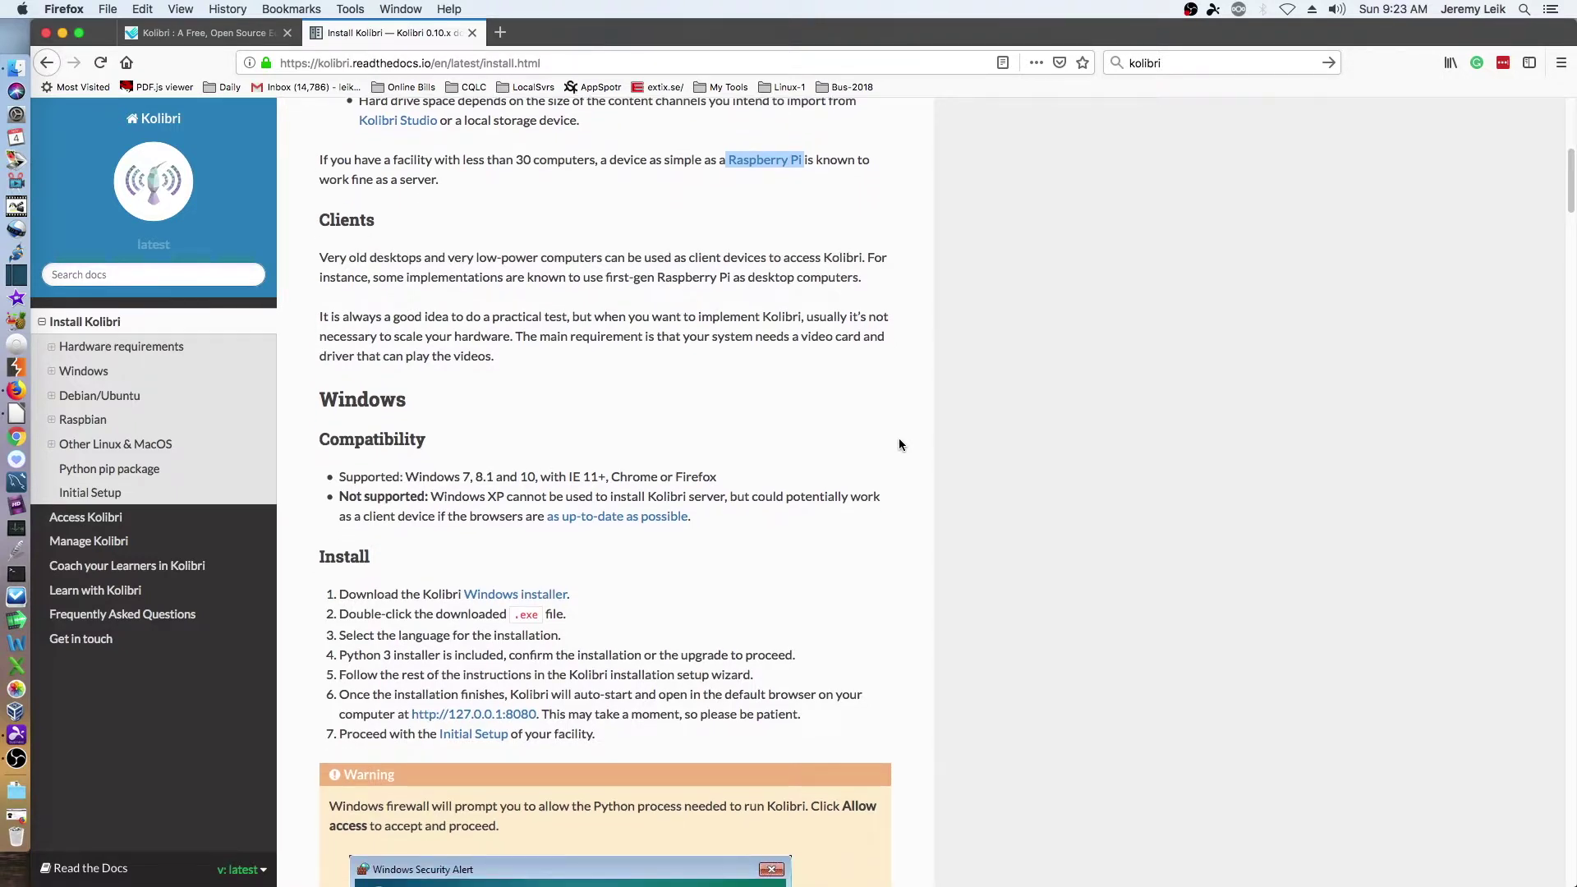
scroll(921, 460, down, 5)
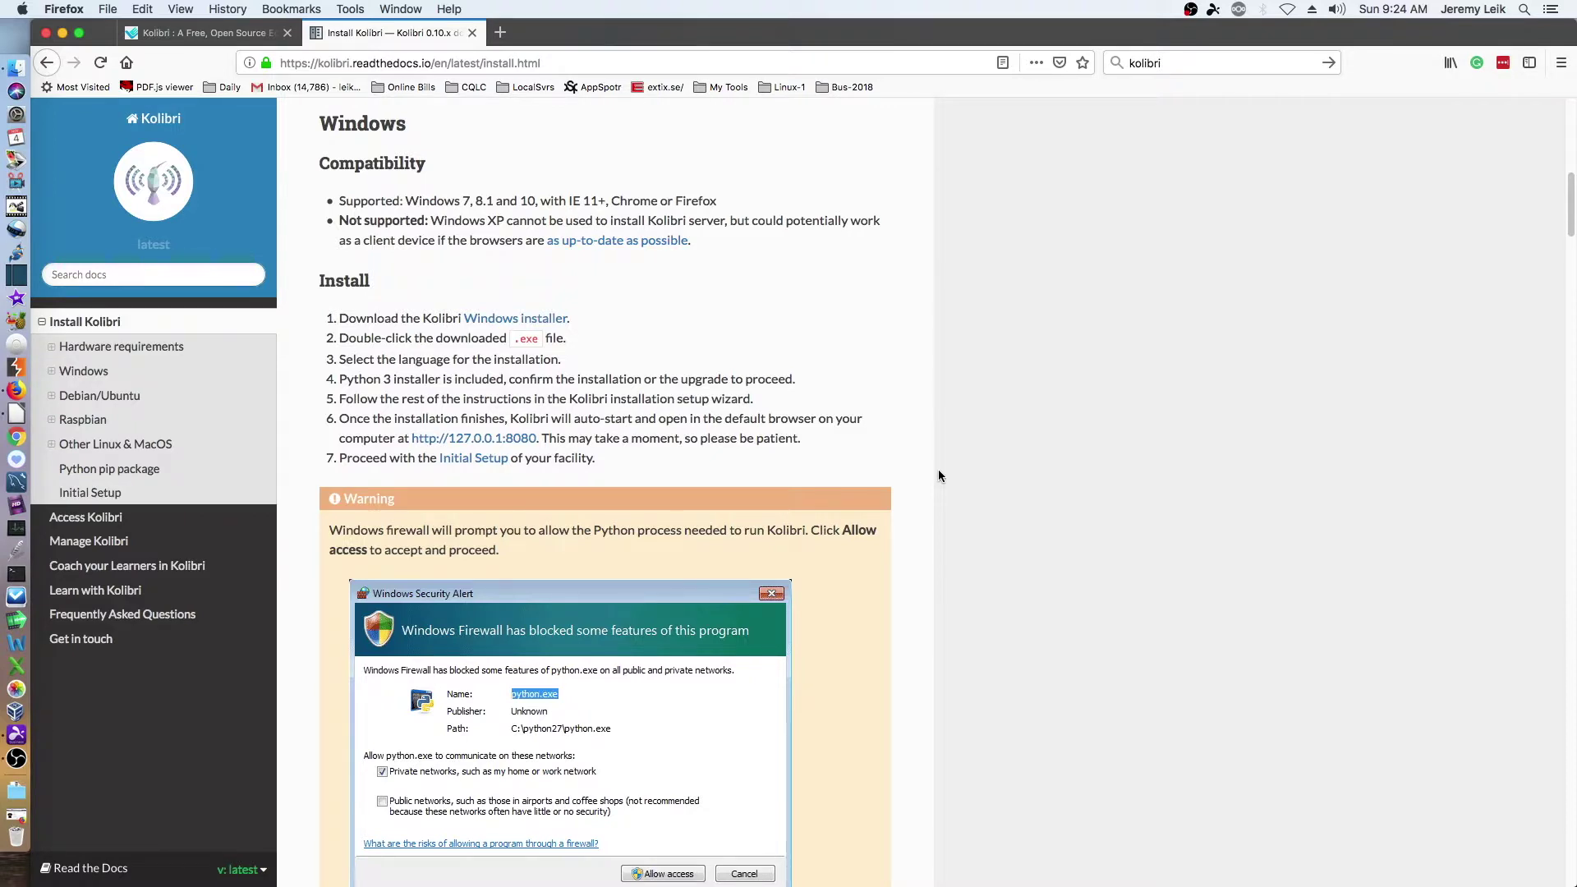
scroll(938, 476, down, 10)
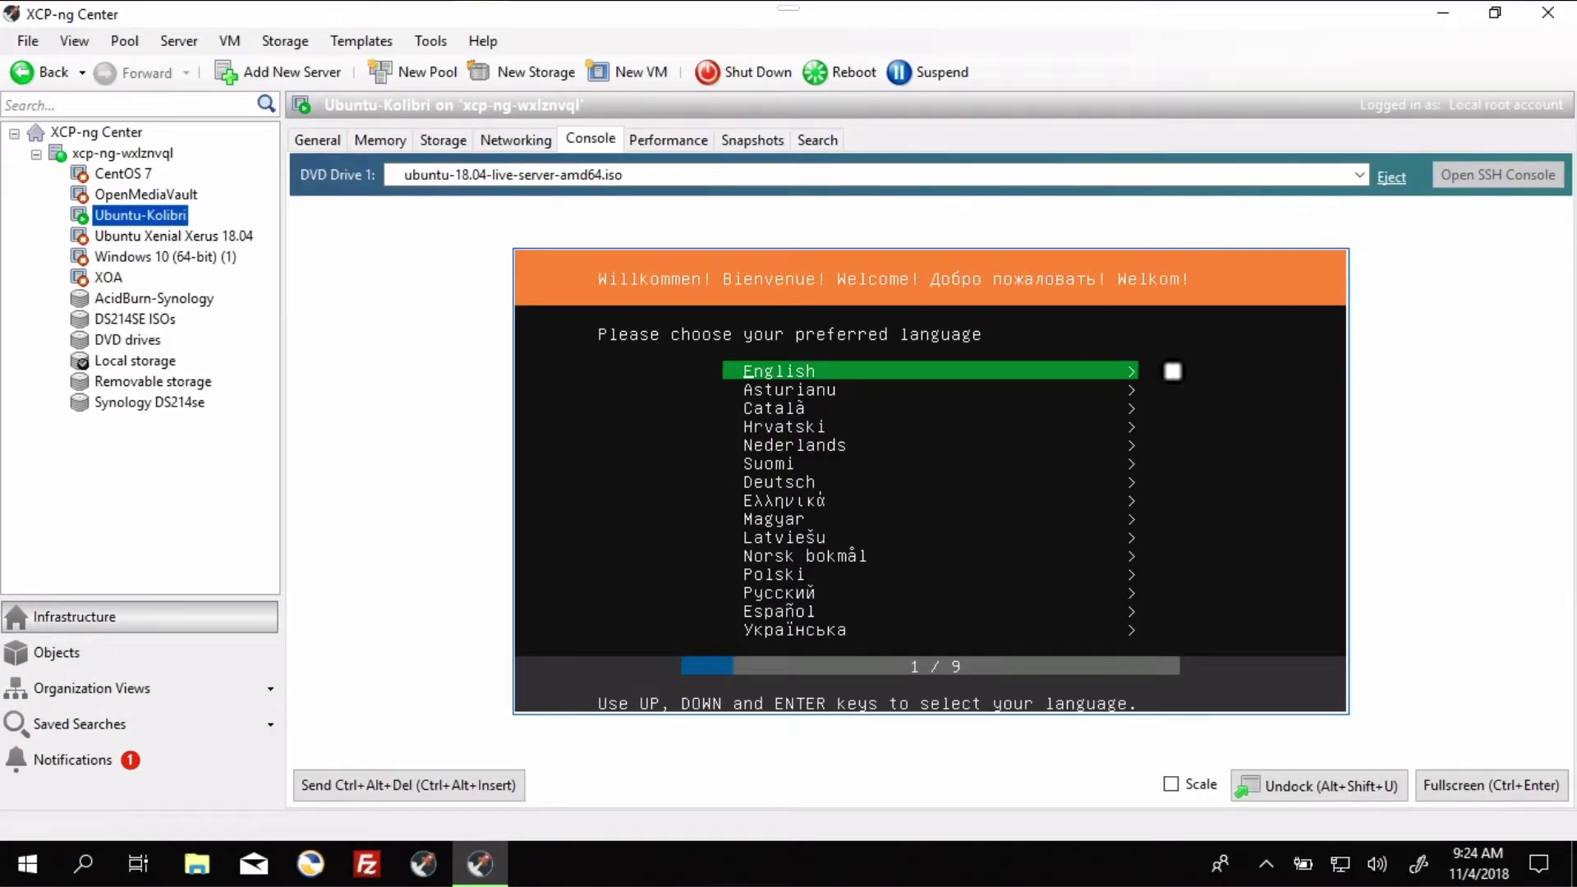
- Choose English as the installer language and accept the English (US) keyboard layout
key(Return)
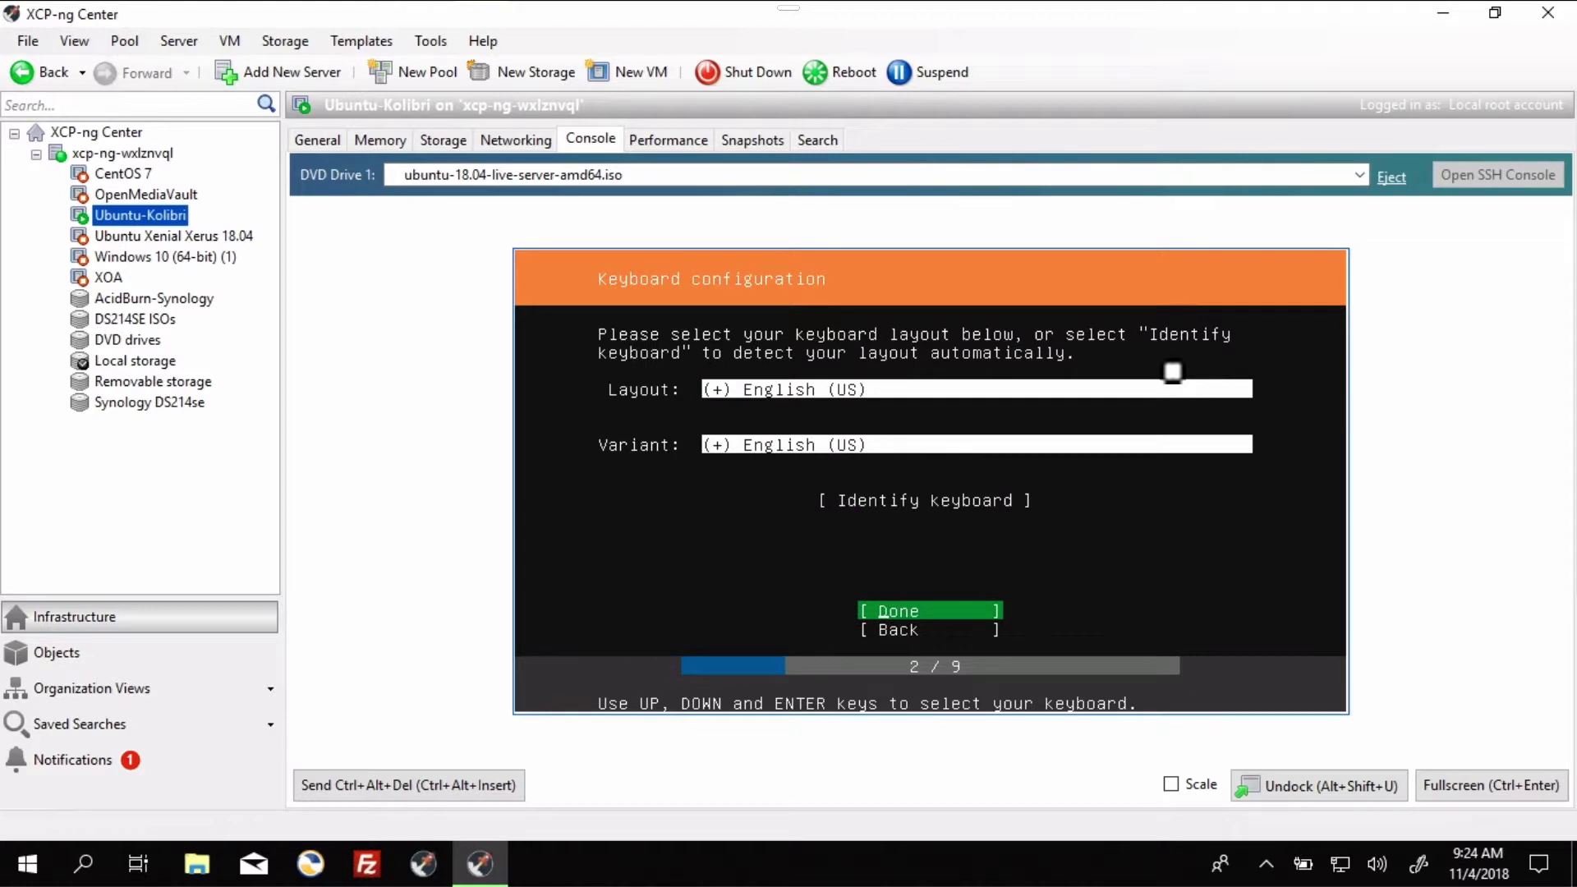
key(Return)
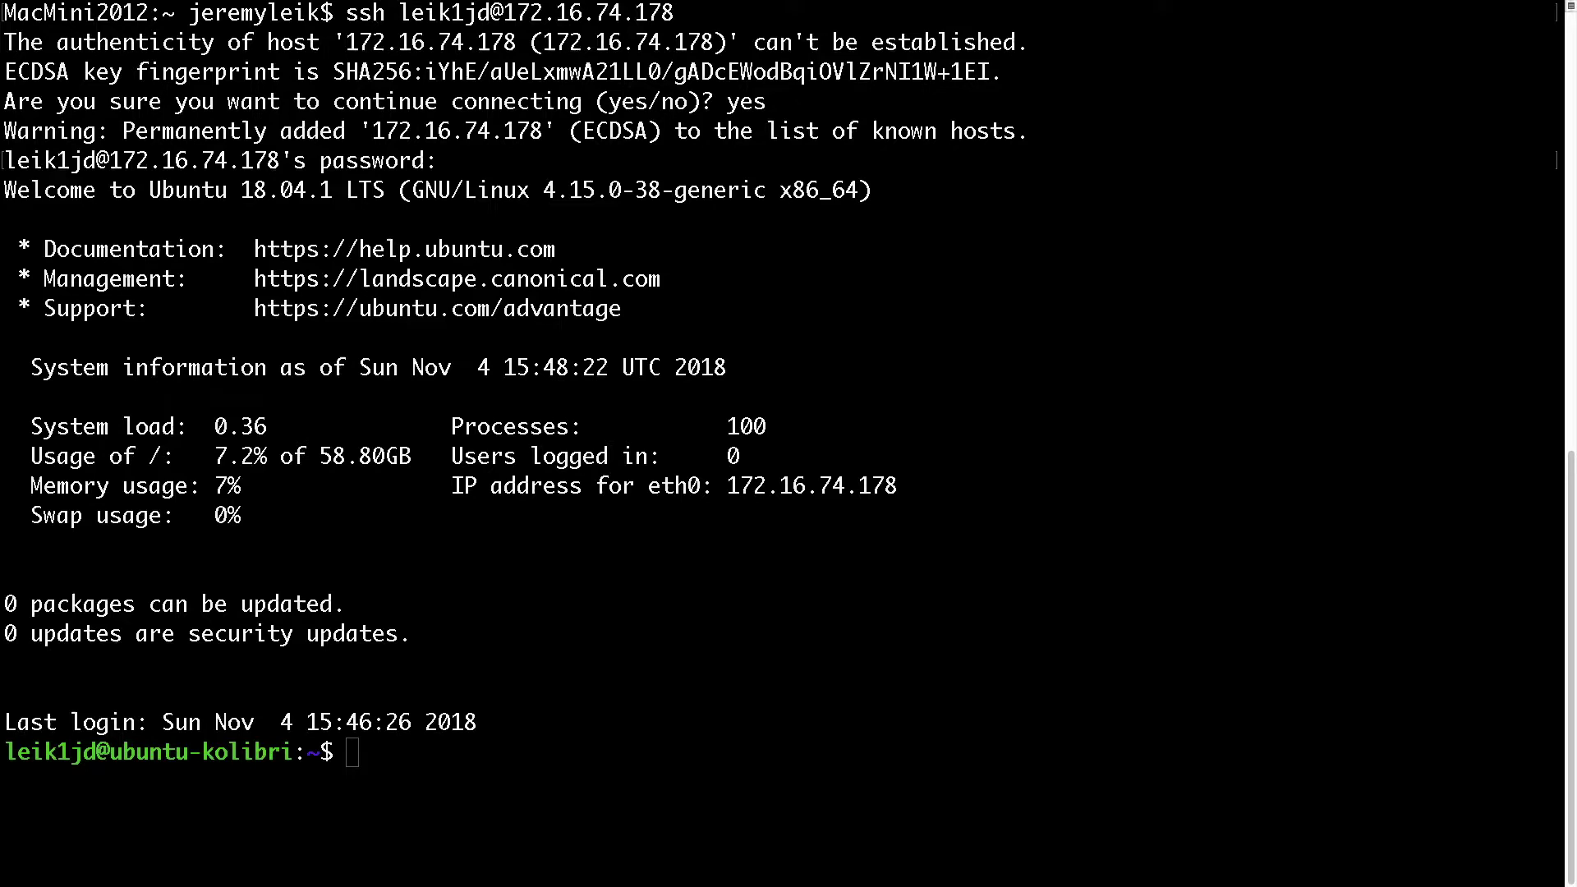
- Run 'sudo apt-get install software-properties-common python-software-properties -y' and enter the sudo password
click(1066, 301)
text(sudo apt-get inst)
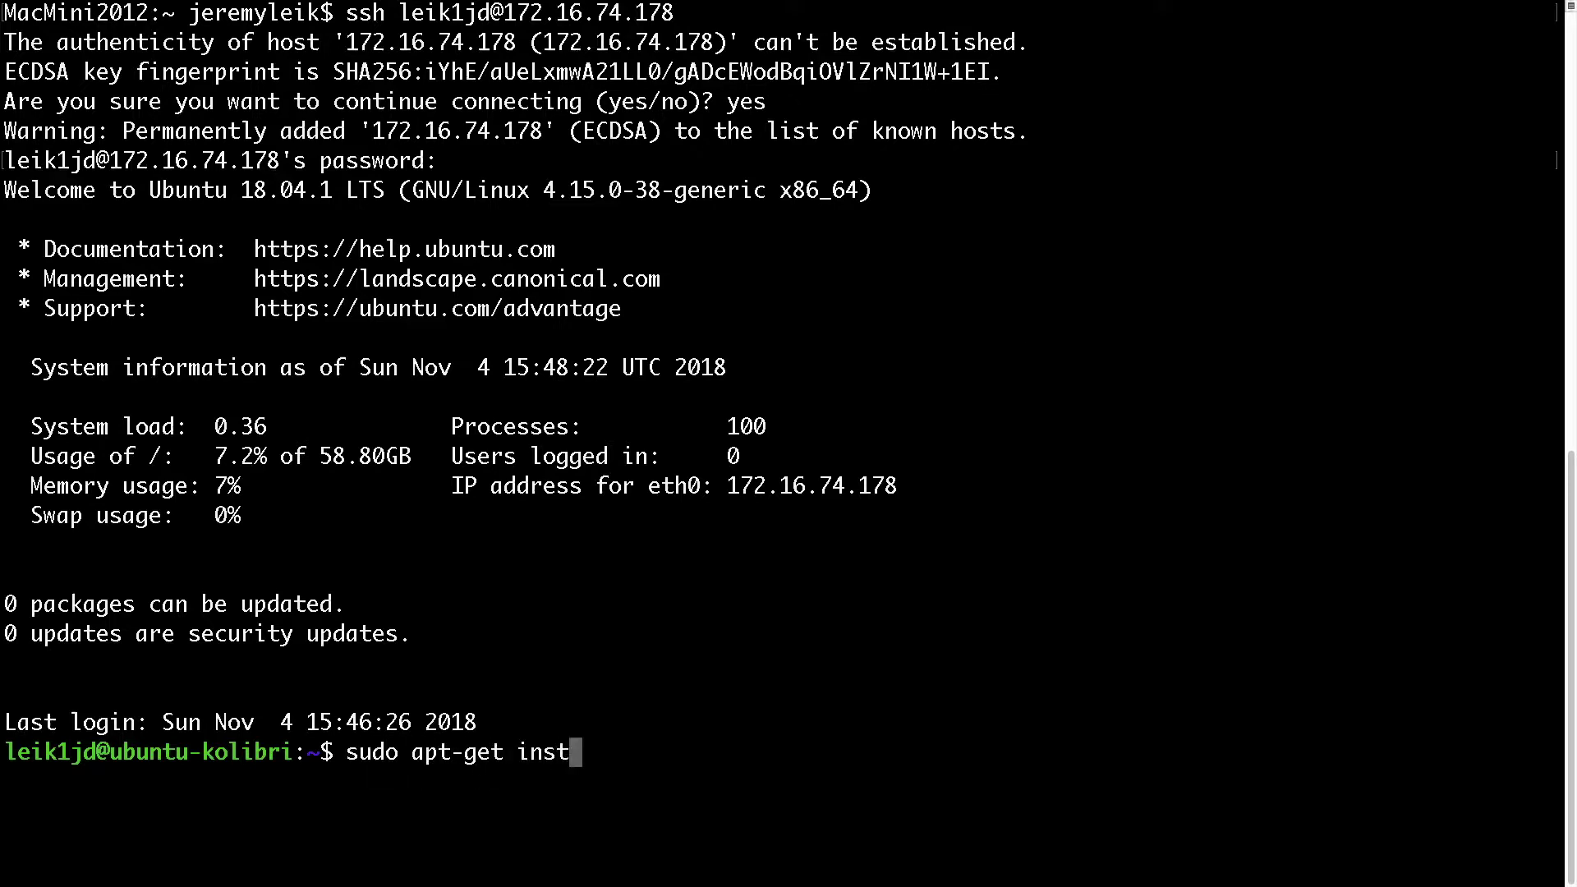
text(l)
key(BackSpace)
key(BackSpace)
key(BackSpace)
key(BackSpace)
key(BackSpace)
key(BackSpace)
key(BackSpace)
key(BackSpace)
key(BackSpace)
key(BackSpace)
key(BackSpace)
key(BackSpace)
key(BackSpace)
key(BackSpace)
key(BackSpace)
key(BackSpace)
key(BackSpace)
key(BackSpace)
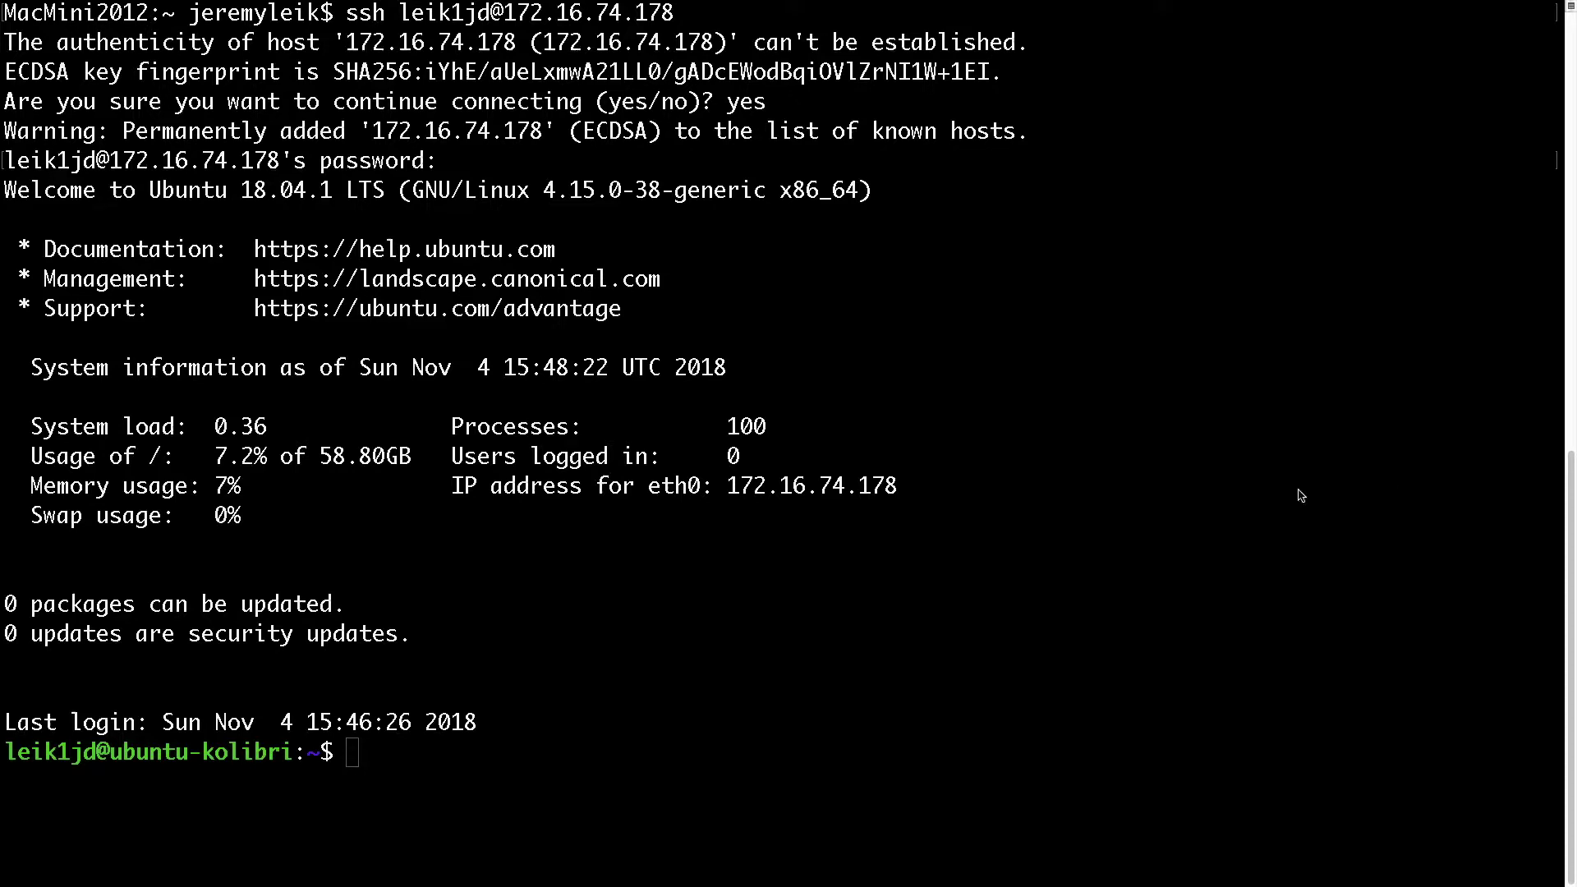
click(1207, 519)
text(sudo apt-get install software-properties-common python-software-properties)
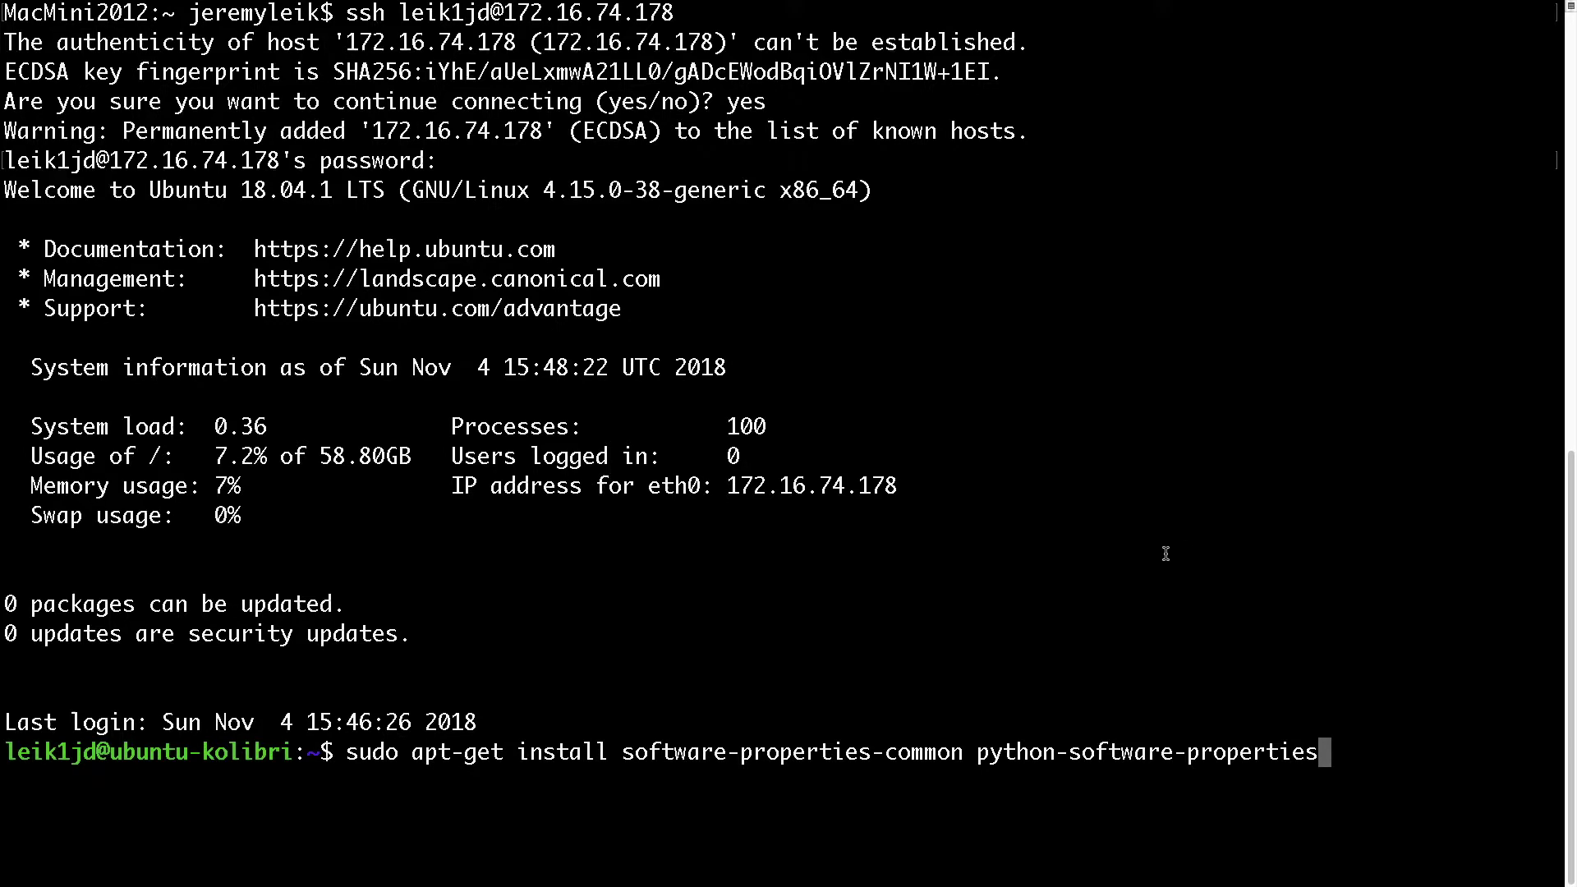
text(-y)
key(Return)
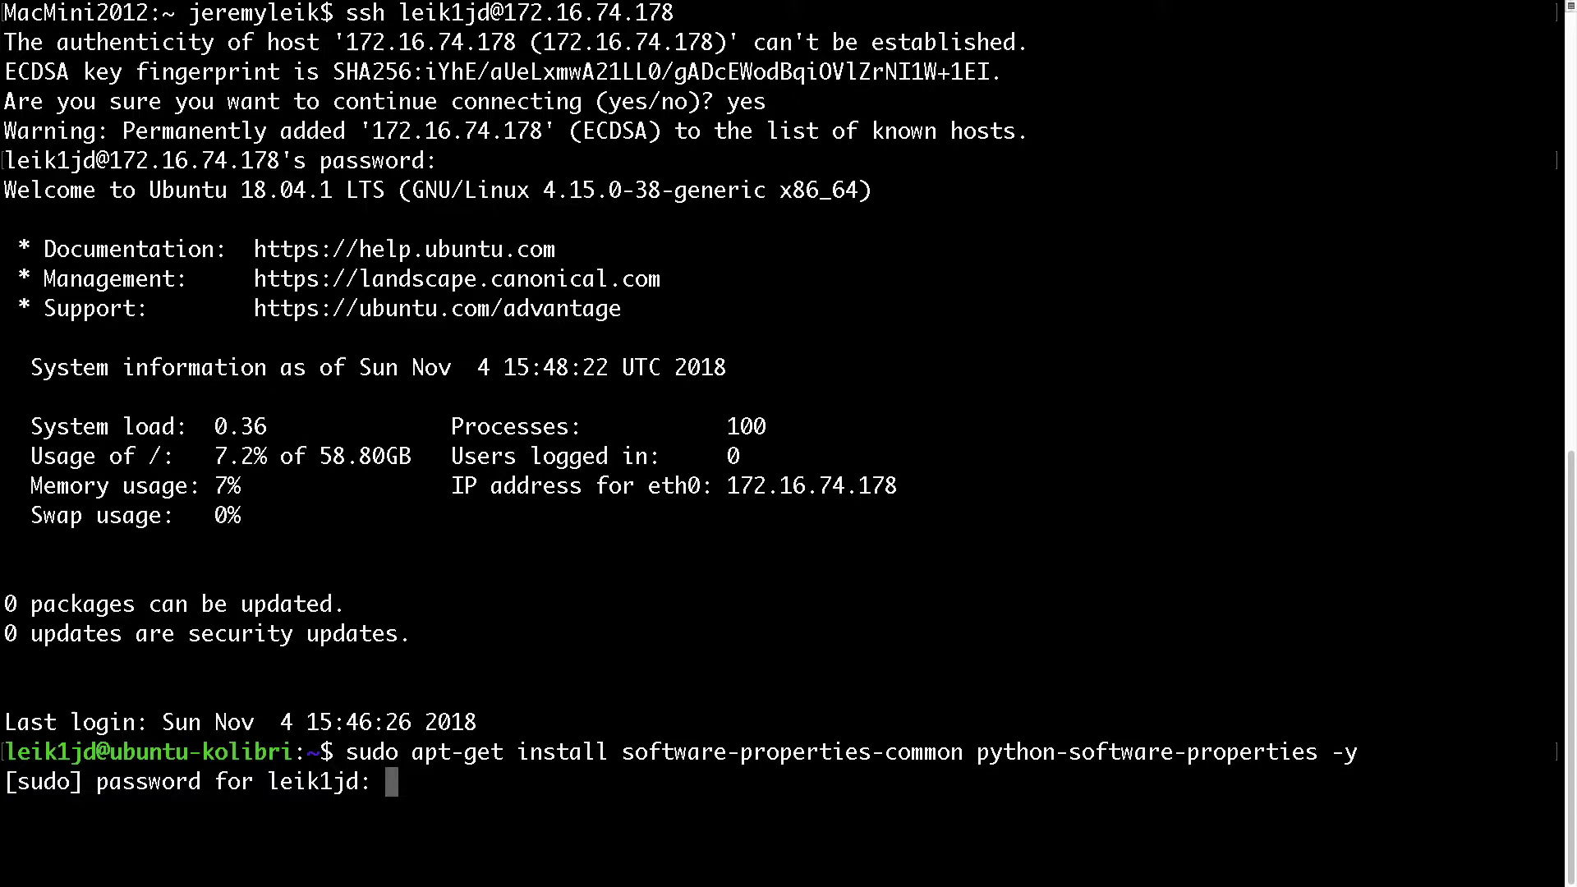
key(Return)
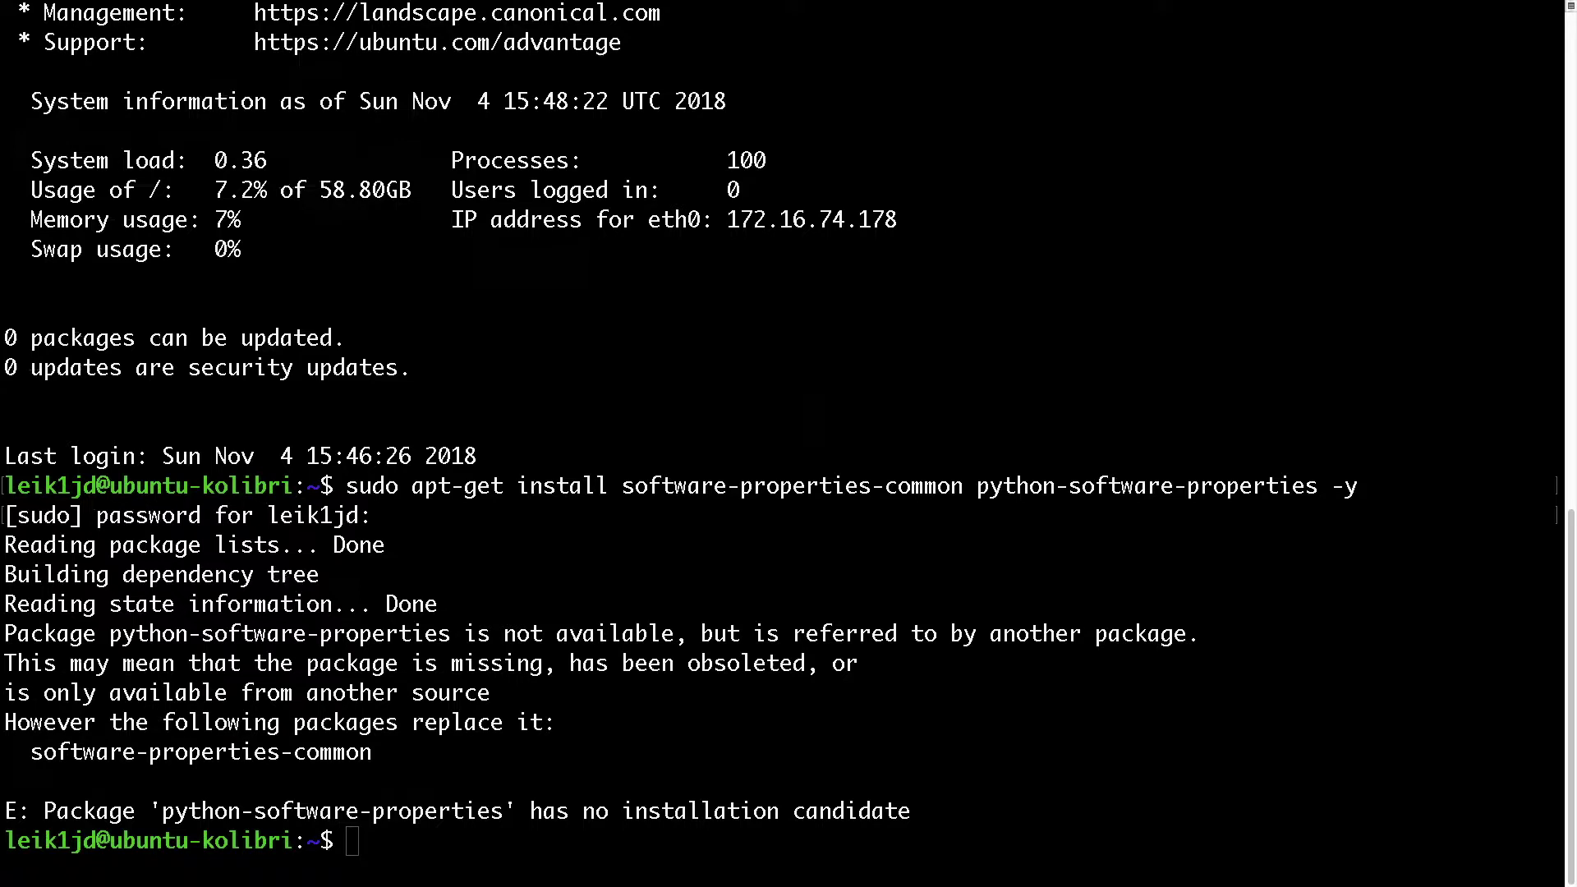
- Run 'sudo add-apt-repository ppa:learningequality/kolibri' and confirm adding the repository
click(1218, 728)
text(sudo add-apt-repository ppa:learningequality/kolibri)
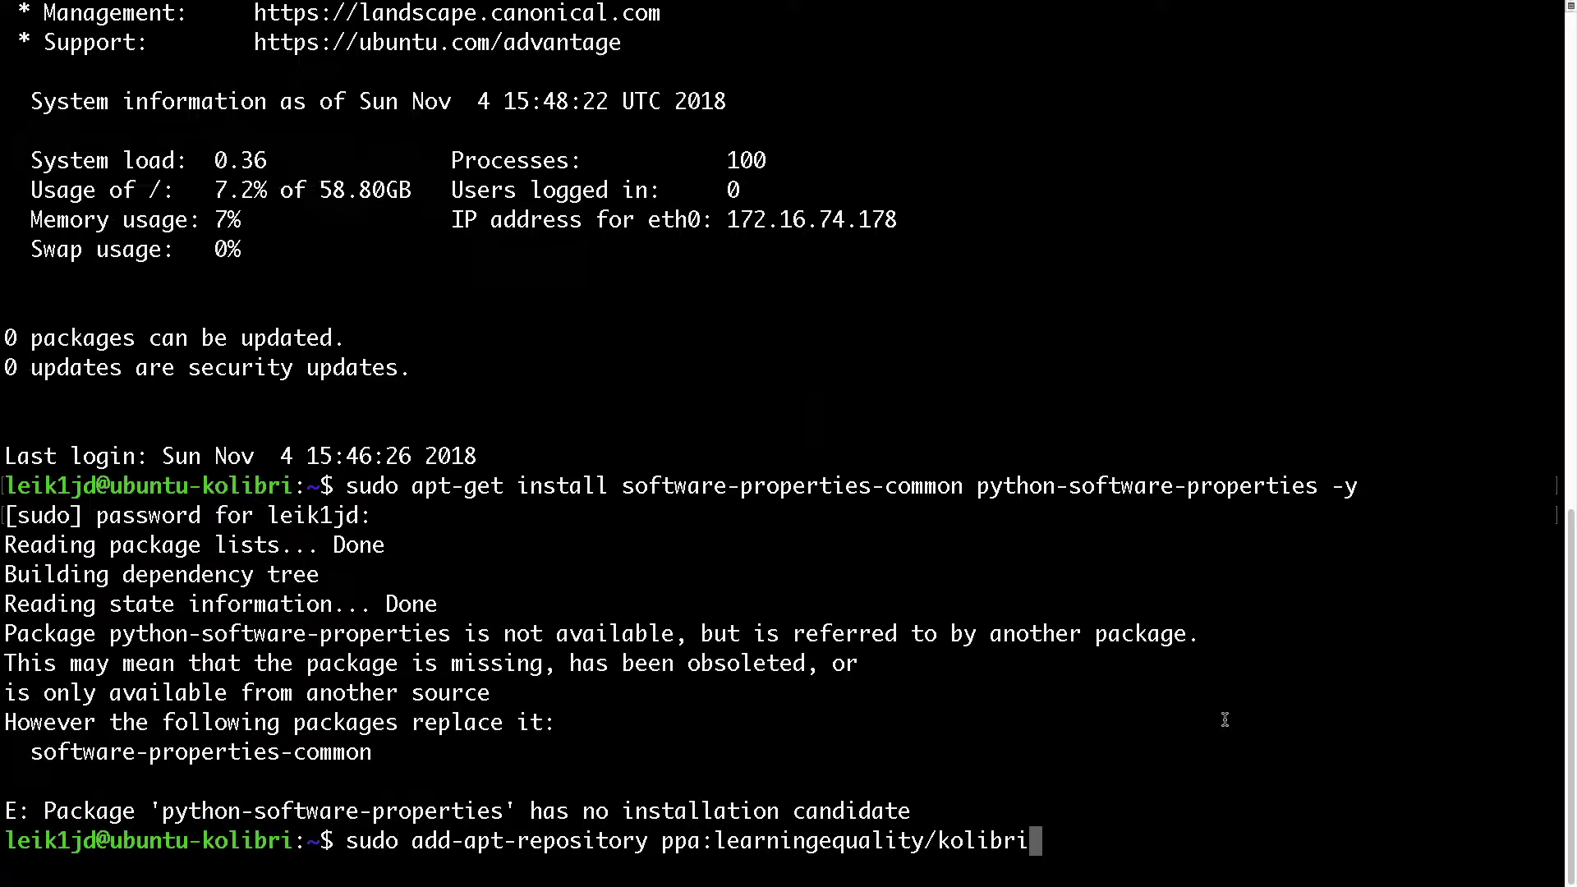
key(Return)
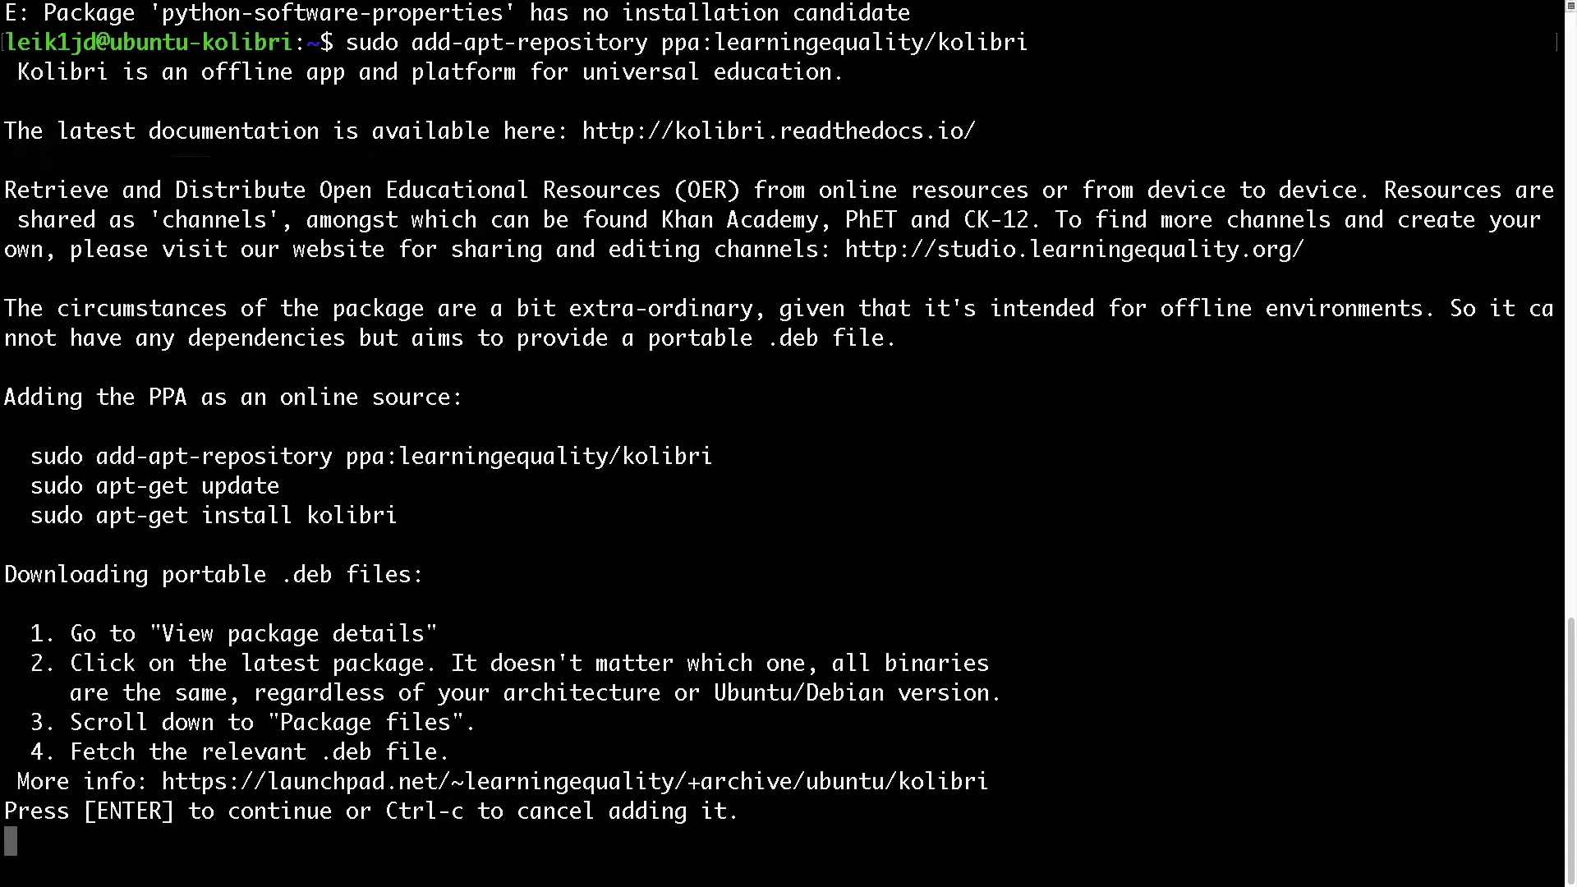
key(Return)
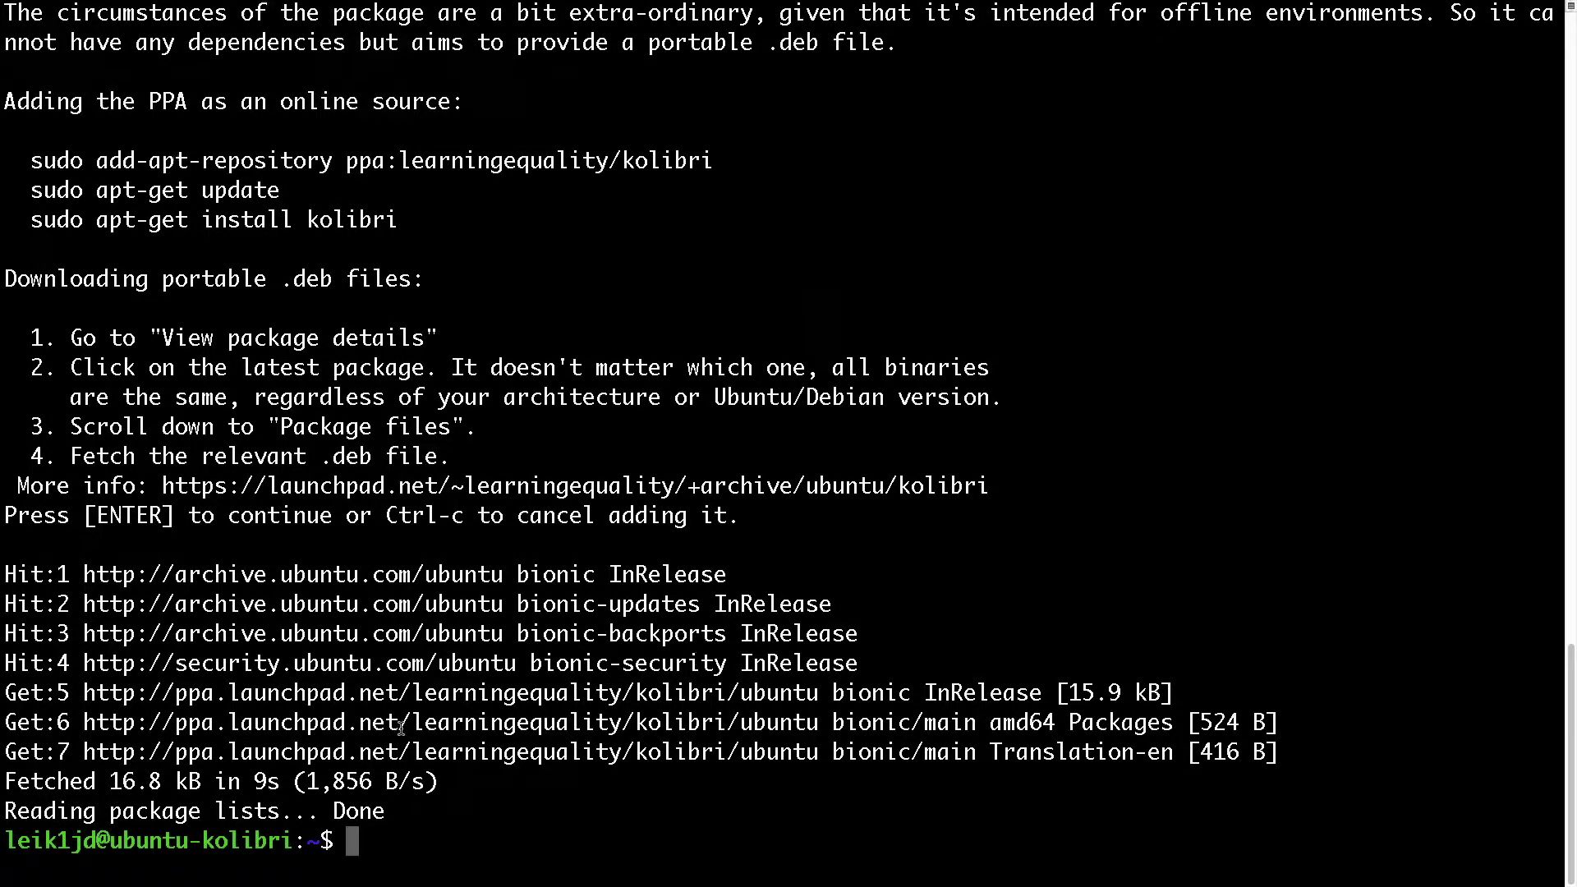
- Run 'sudo apt-get update', then 'sudo apt-get install kolibri' to start installing Kolibri
text(sudo apt-get update)
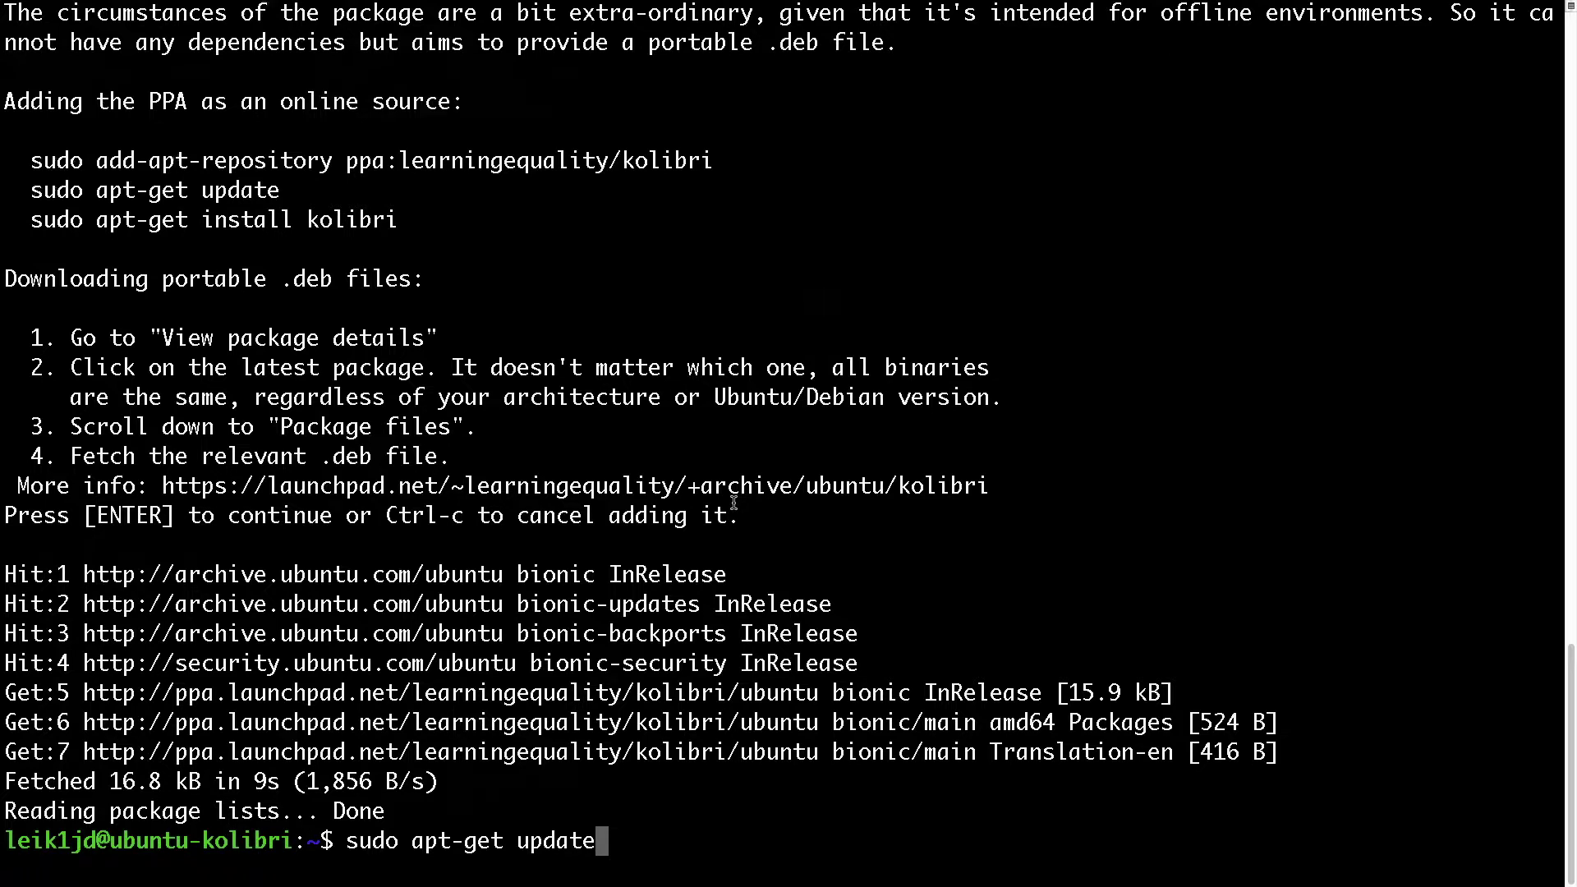
key(Return)
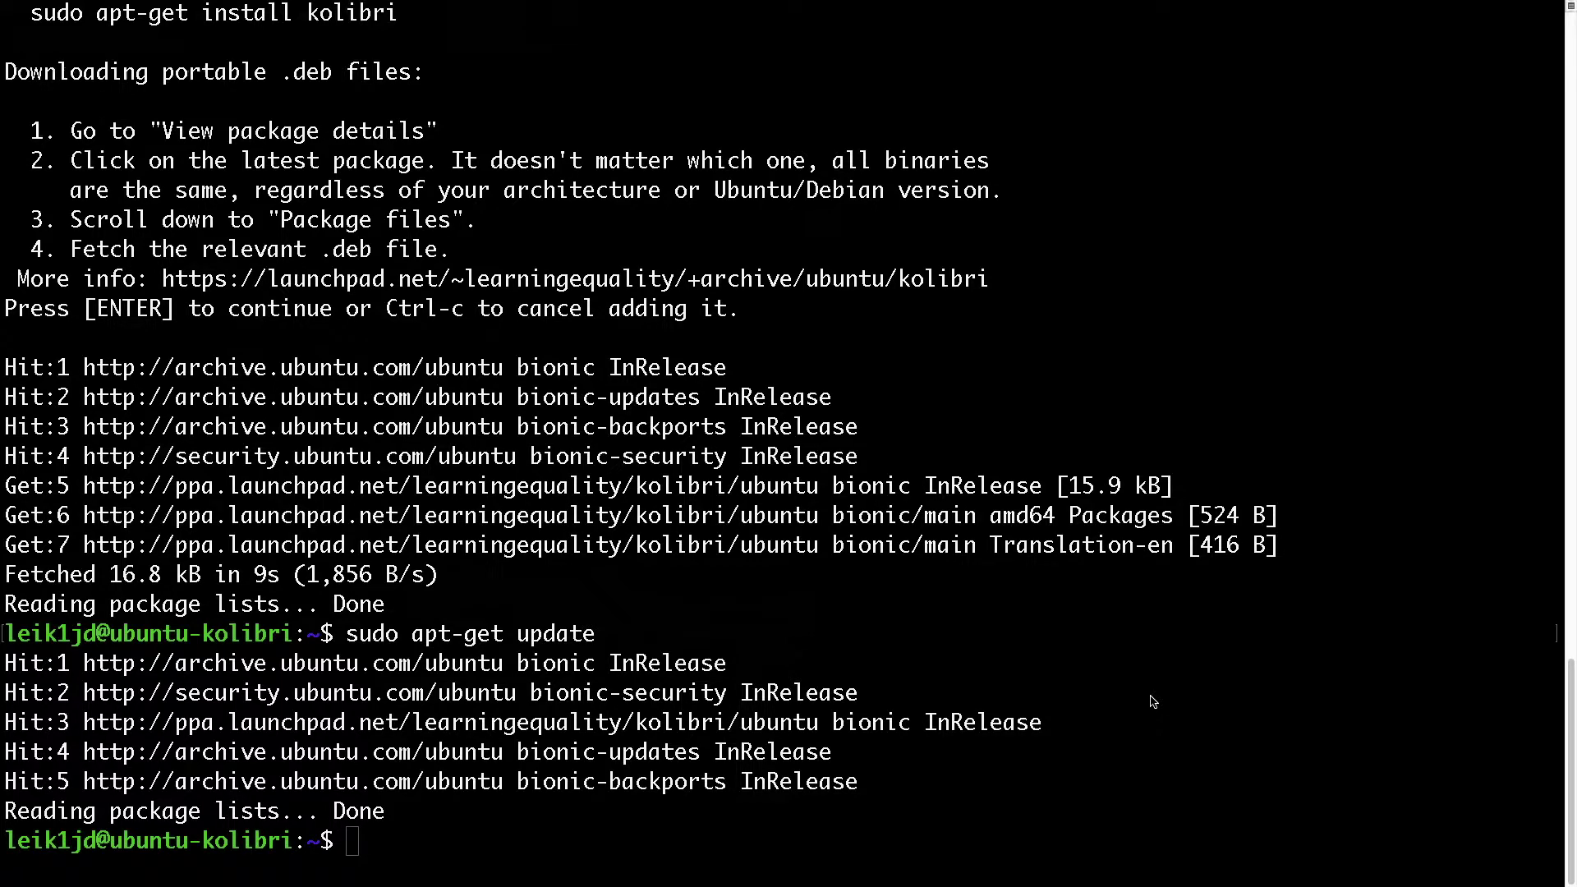
text(sudo apt-get install kolibri)
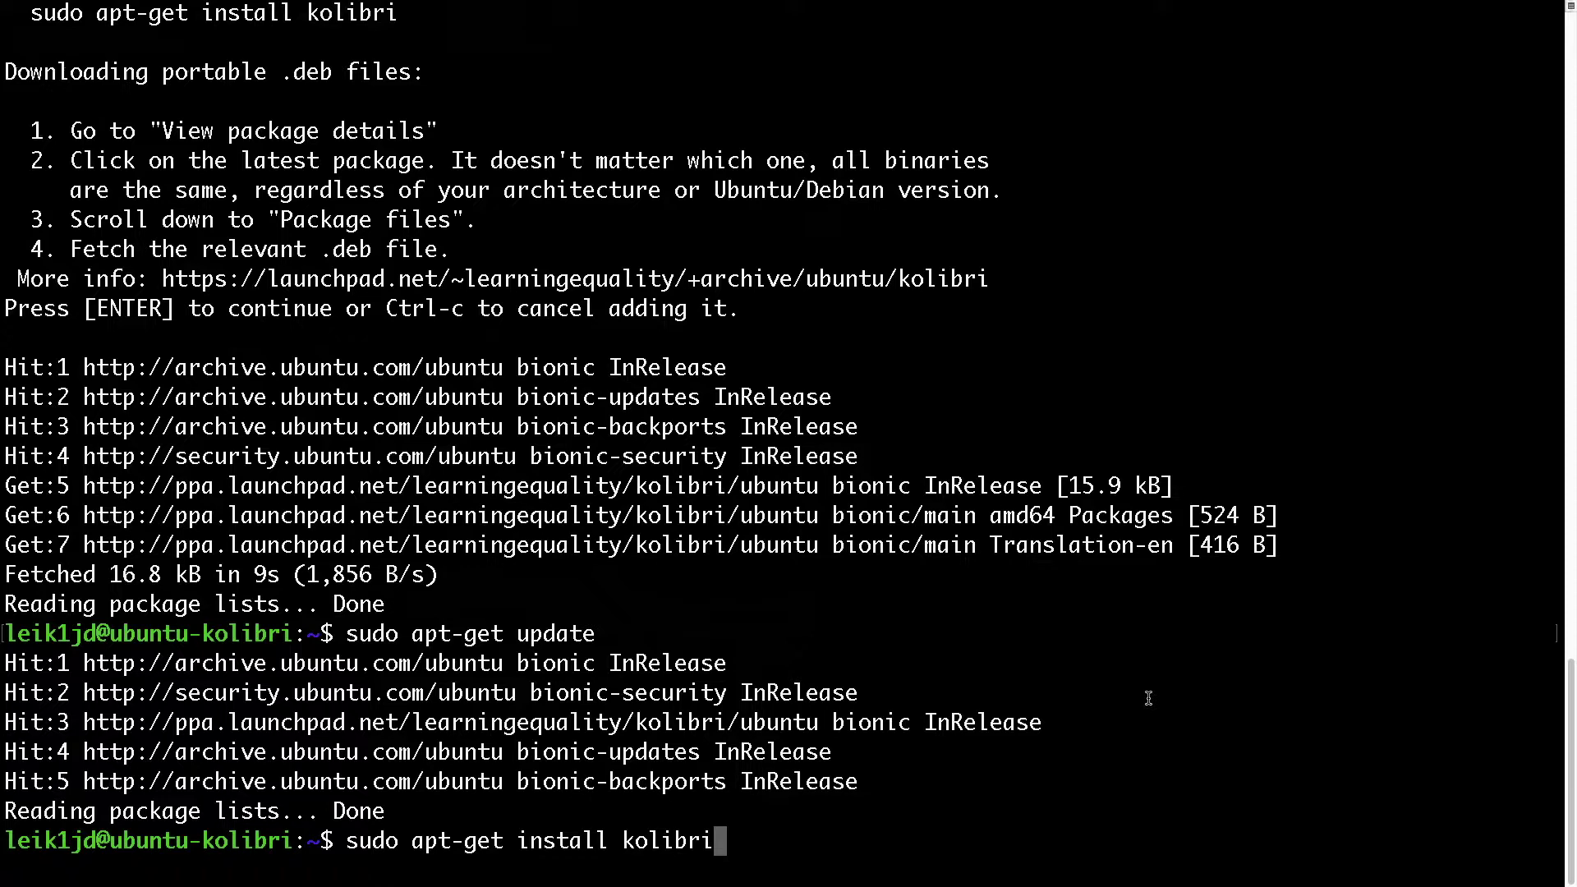
key(Return)
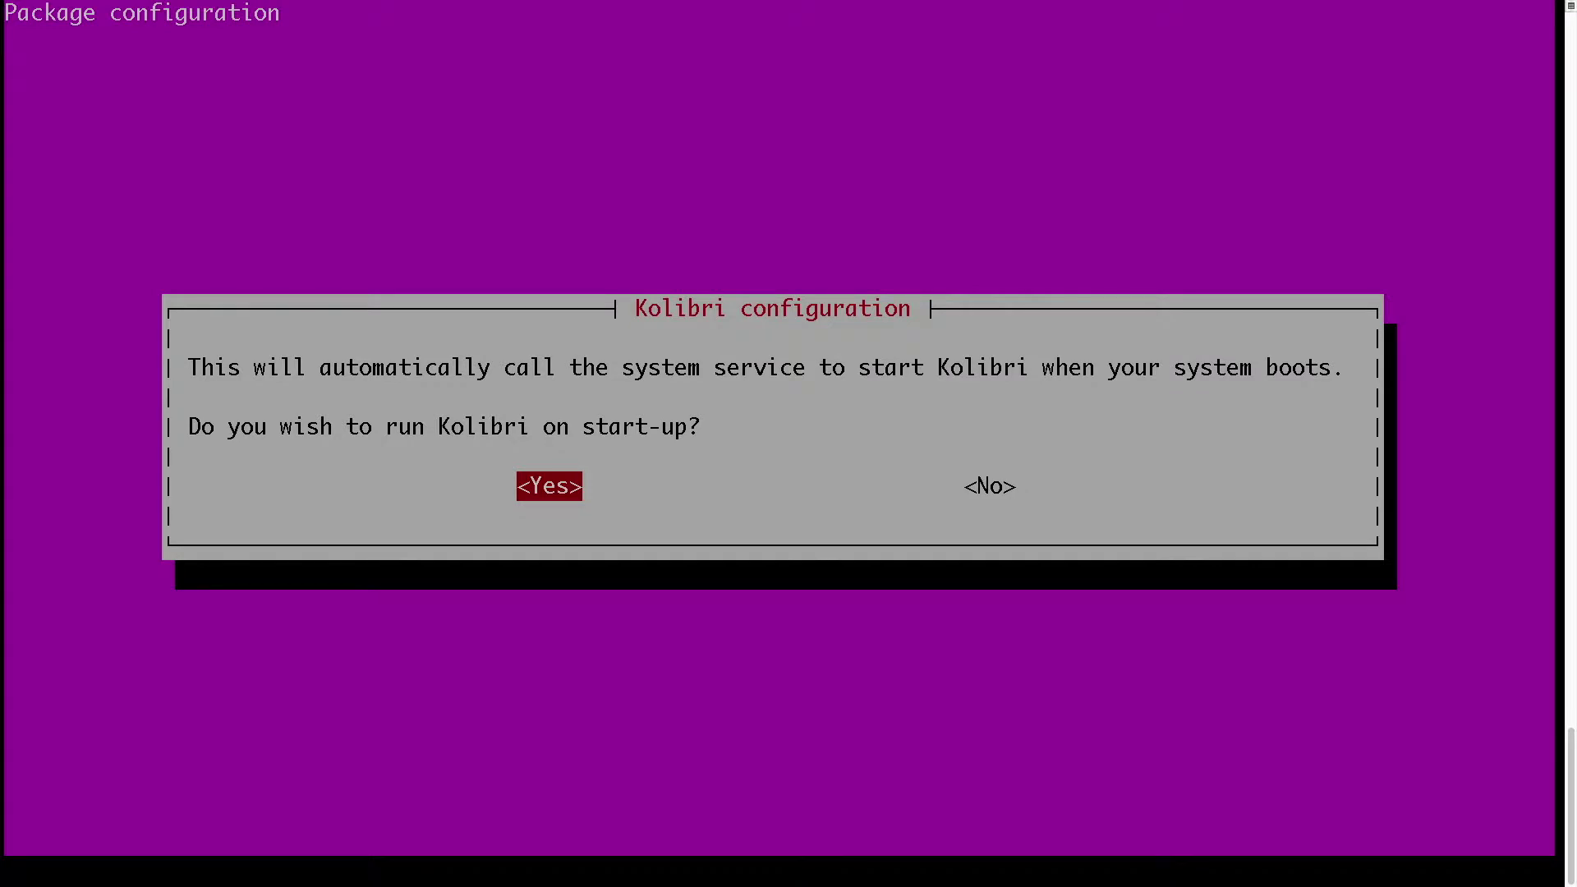
- Answer Yes to running Kolibri on start-up, acknowledge the service notice, and keep the suggested owner account
key(Return)
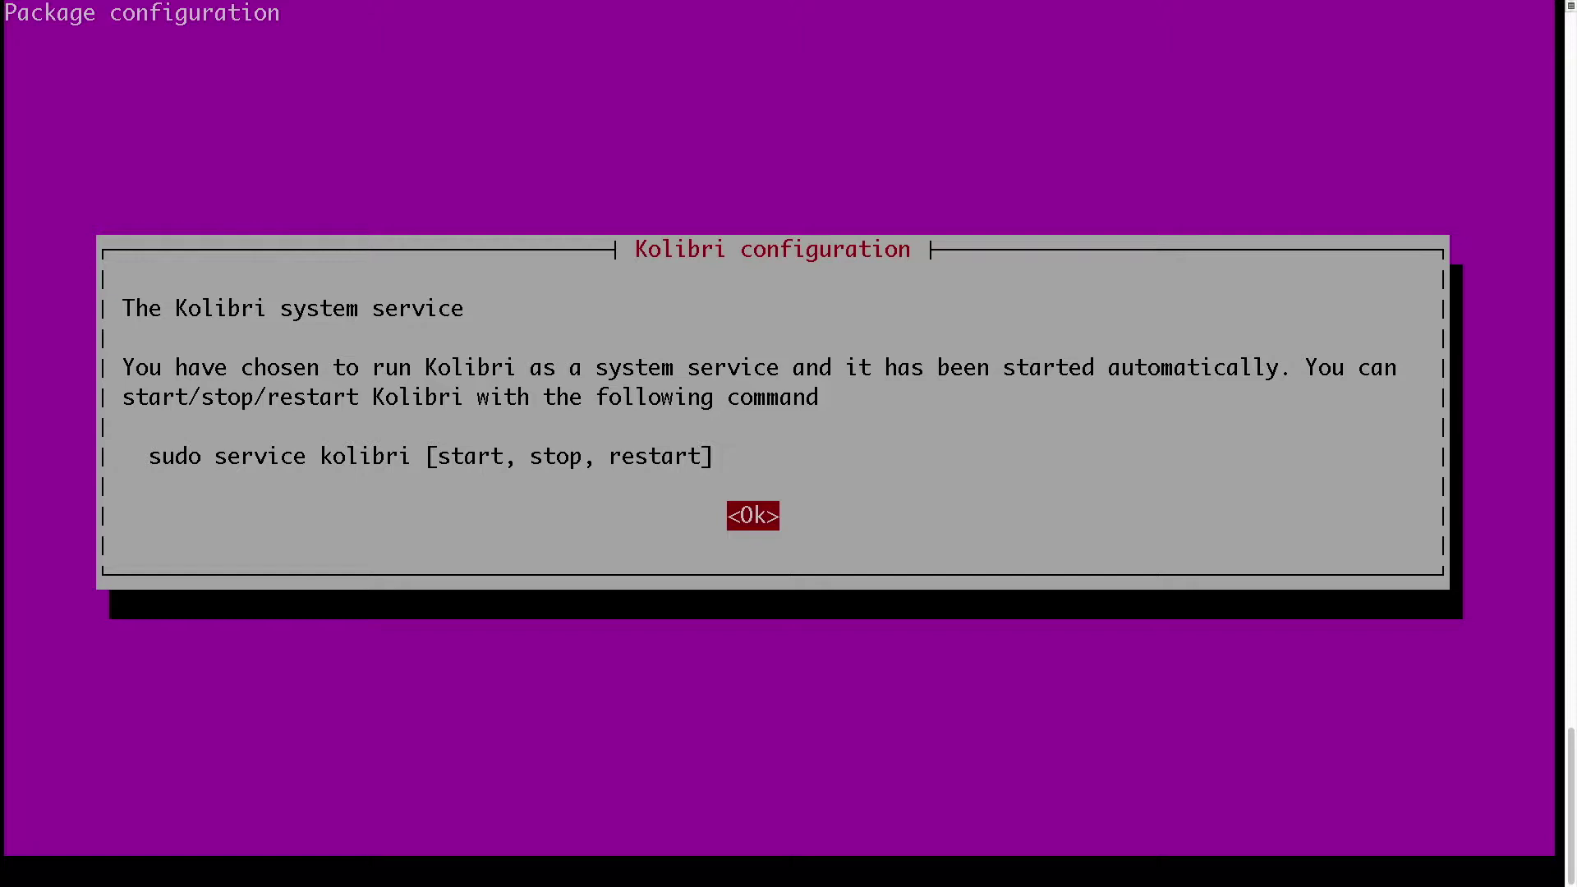
key(Return)
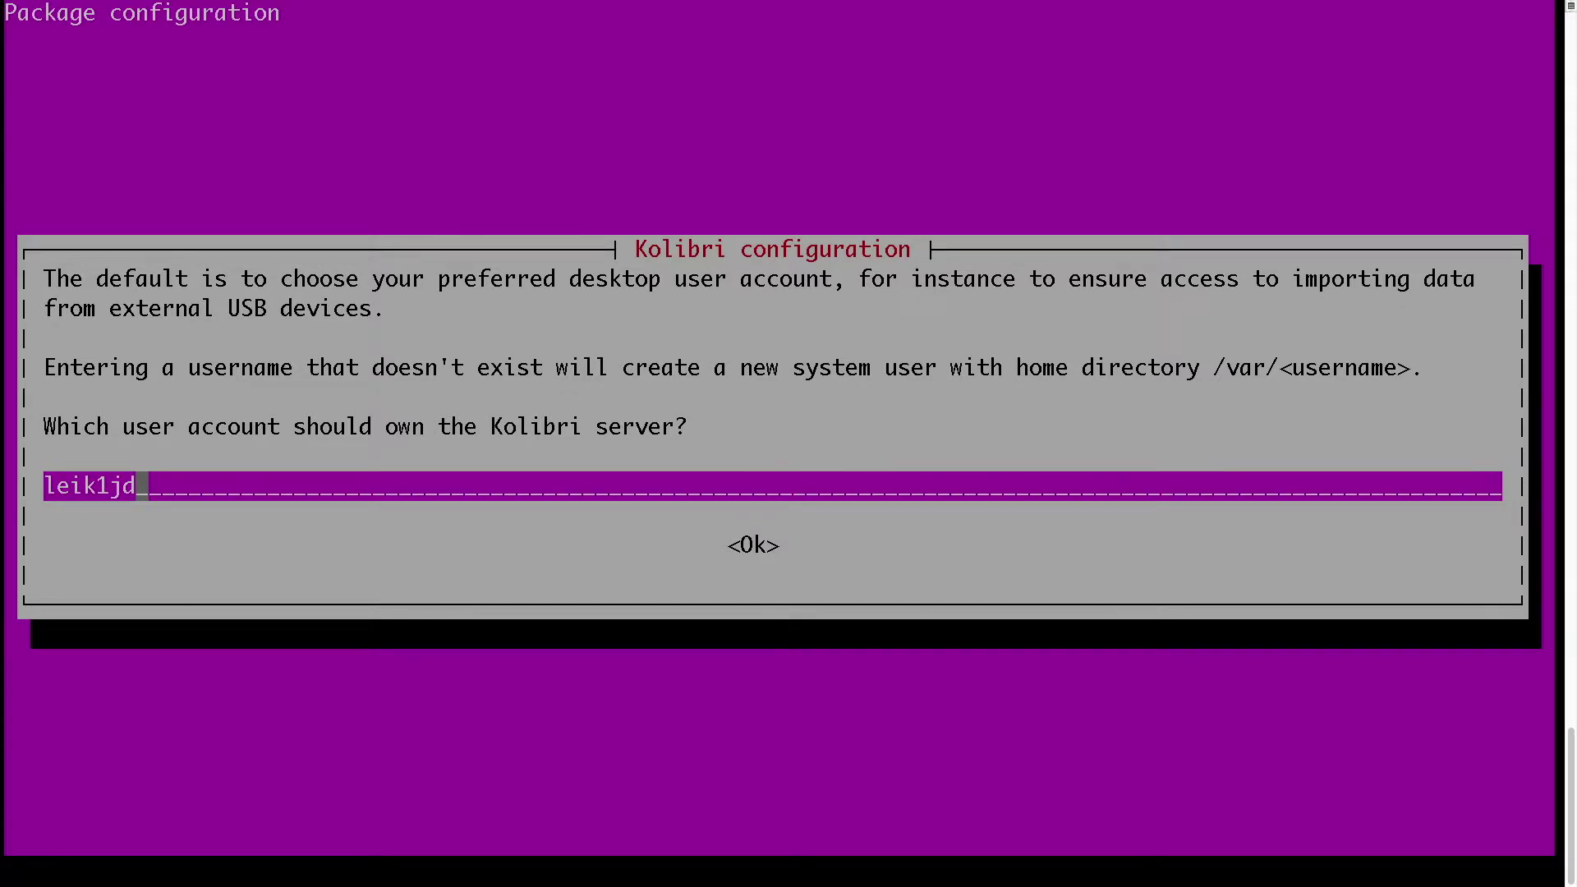
key(Return)
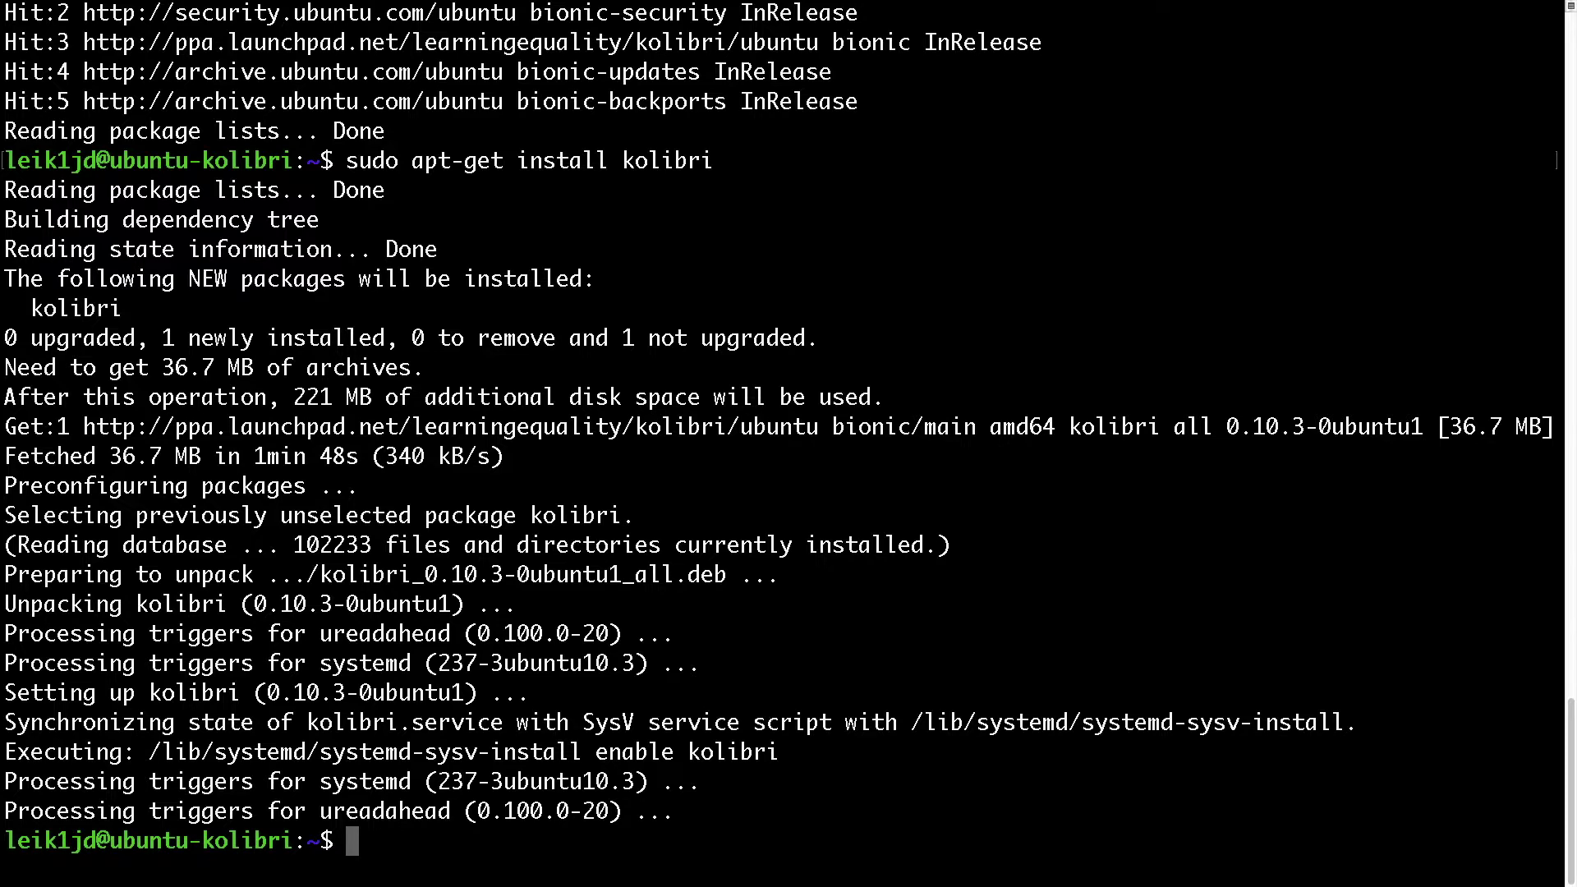
- Clear the screen, check with top that kolibri is running, quit, and move to Firefox
key(ctrl+l)
text(top)
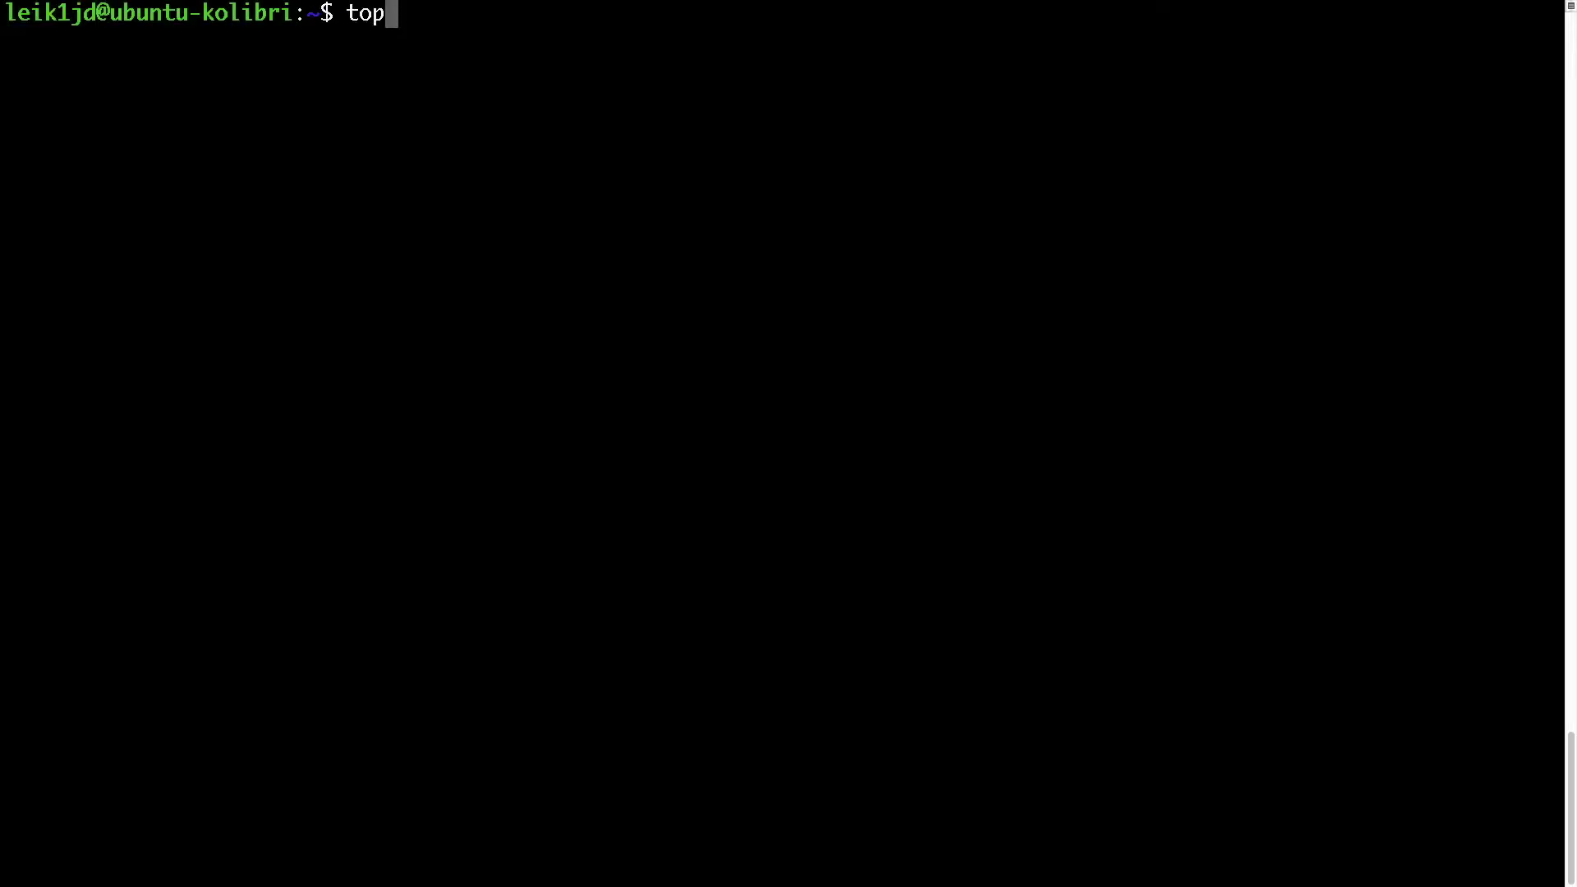
key(Return)
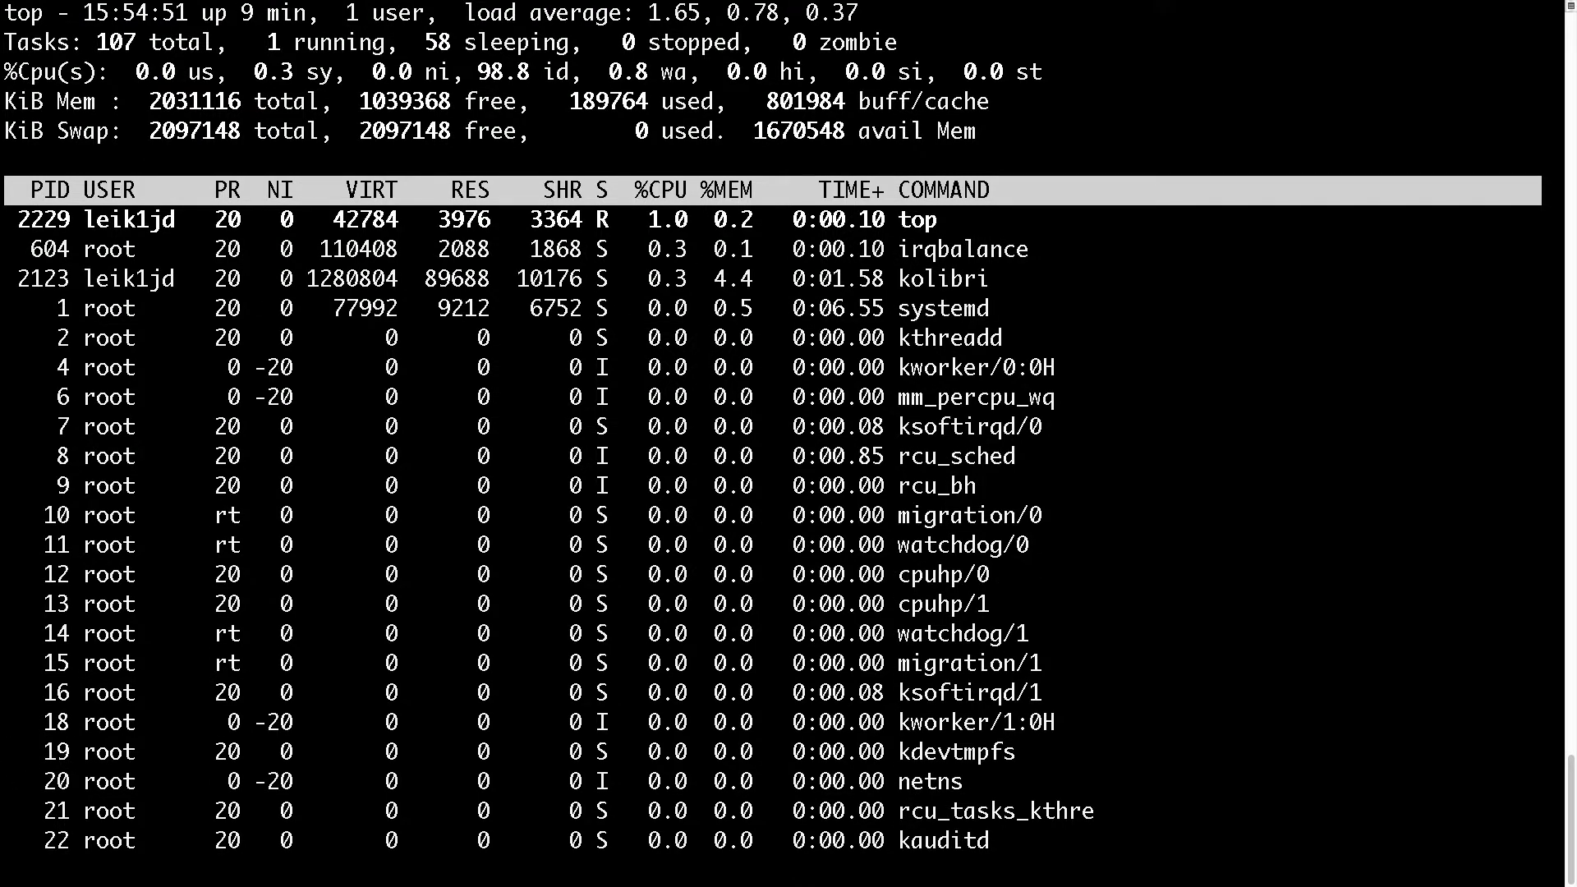
key(q)
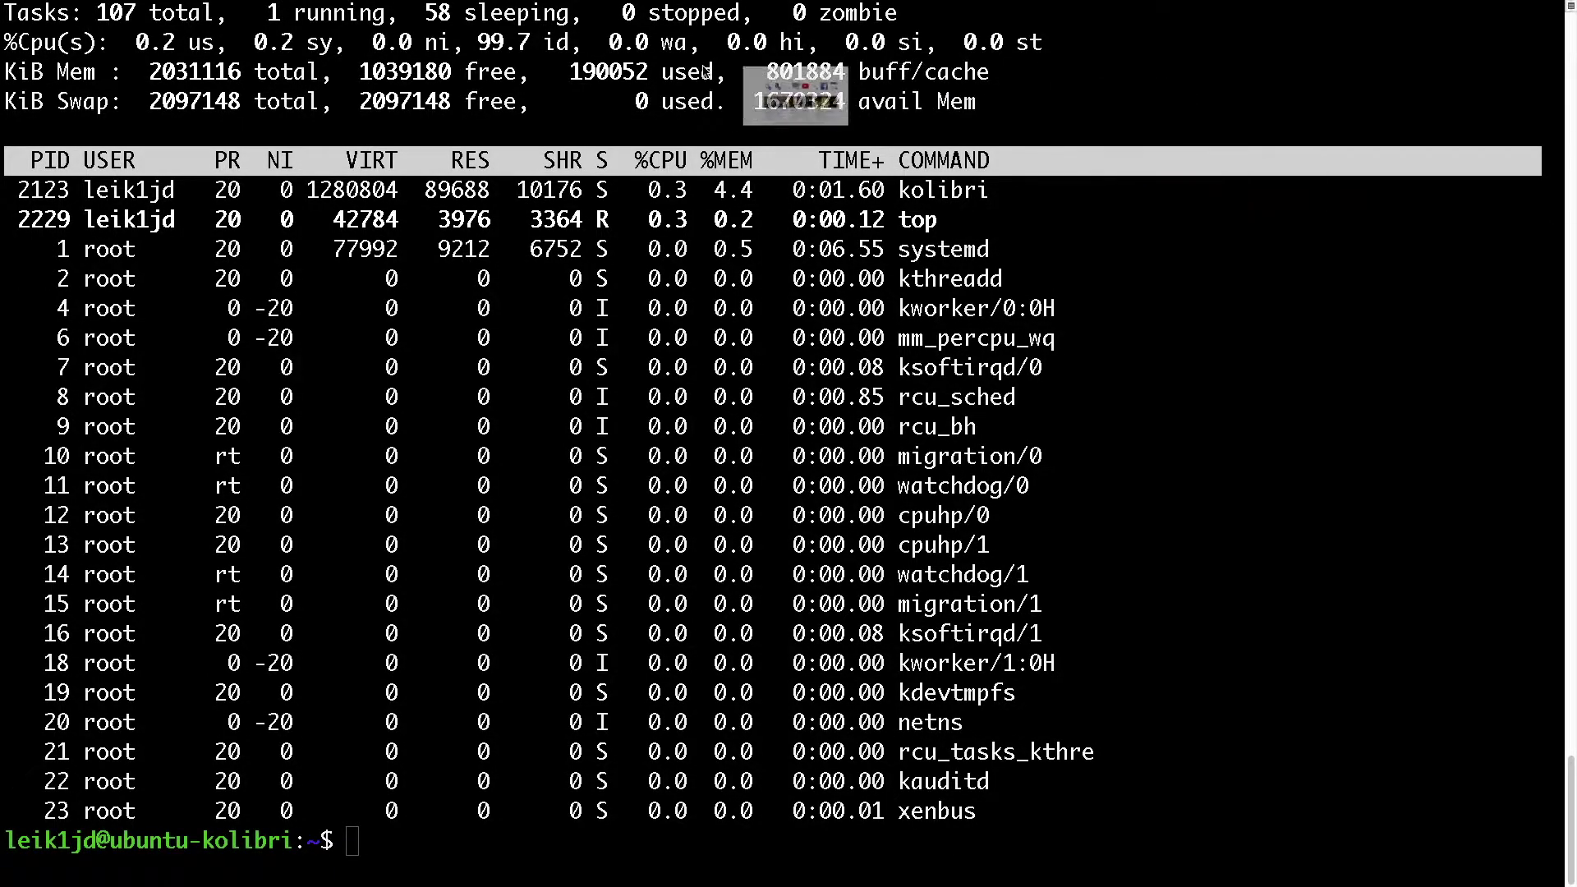
key(ctrl+Left)
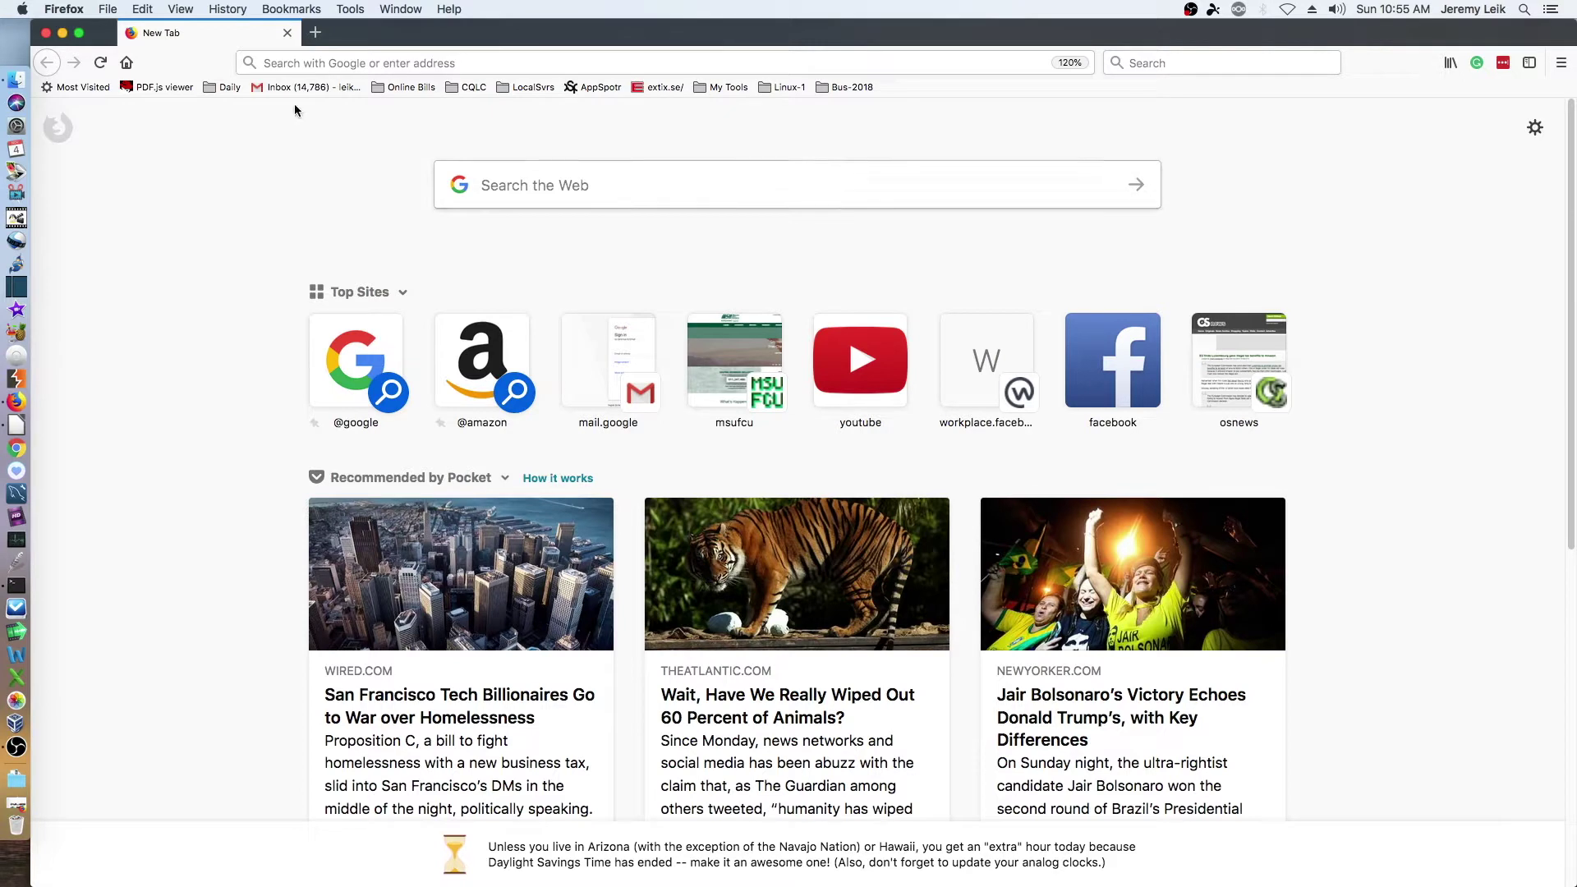
- Enter the Kolibri server address 172.16.74.178:8080 in Firefox's address bar
click(346, 62)
text(172.16)
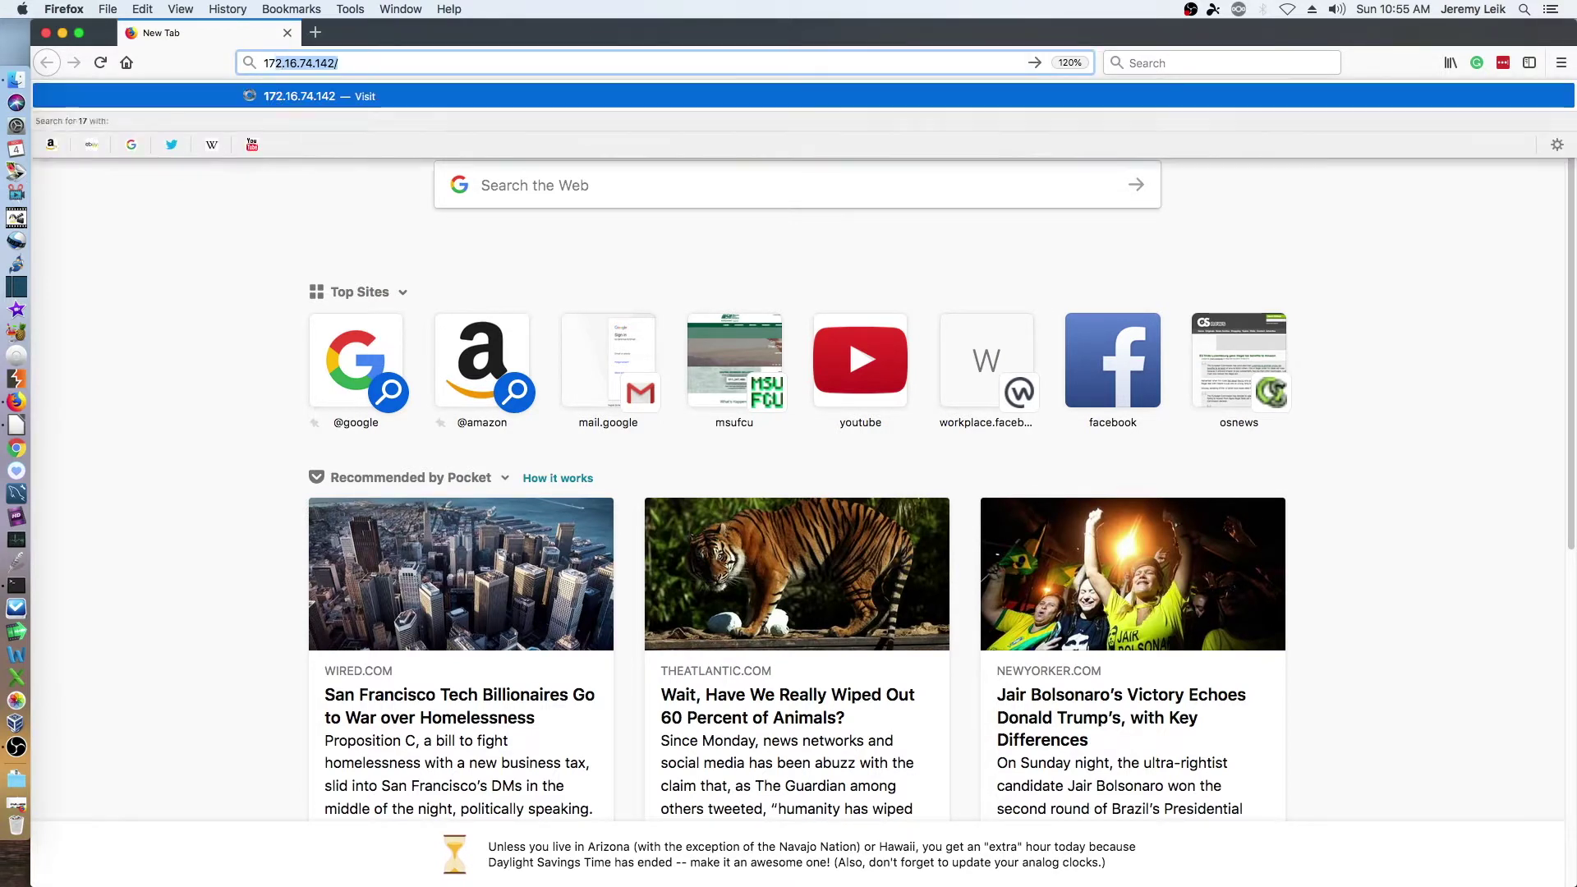
text(.74)
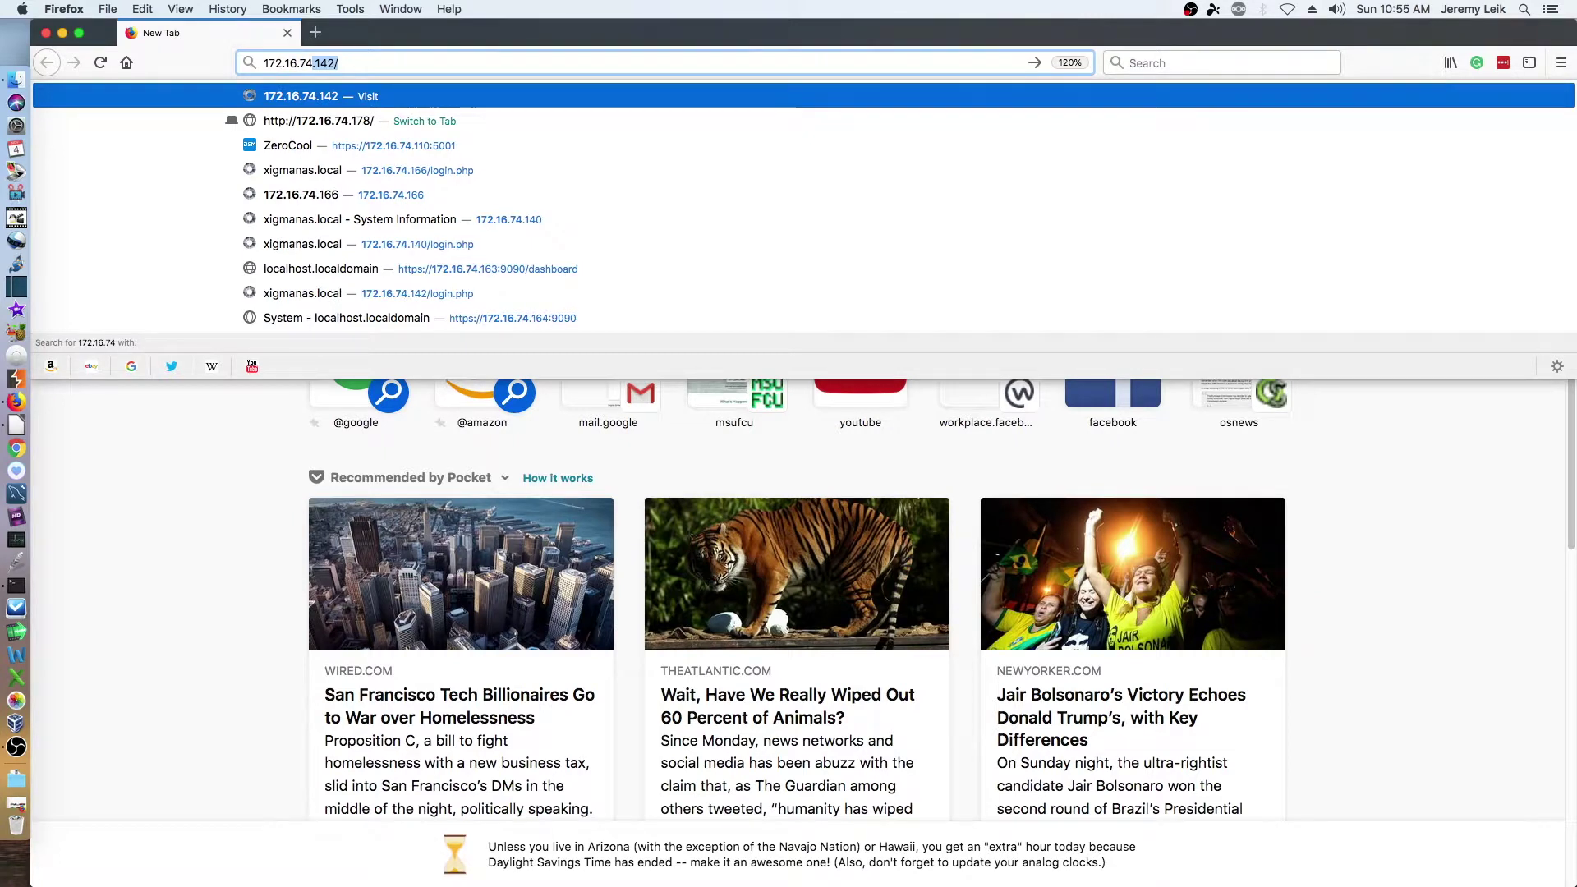
text(.178:)
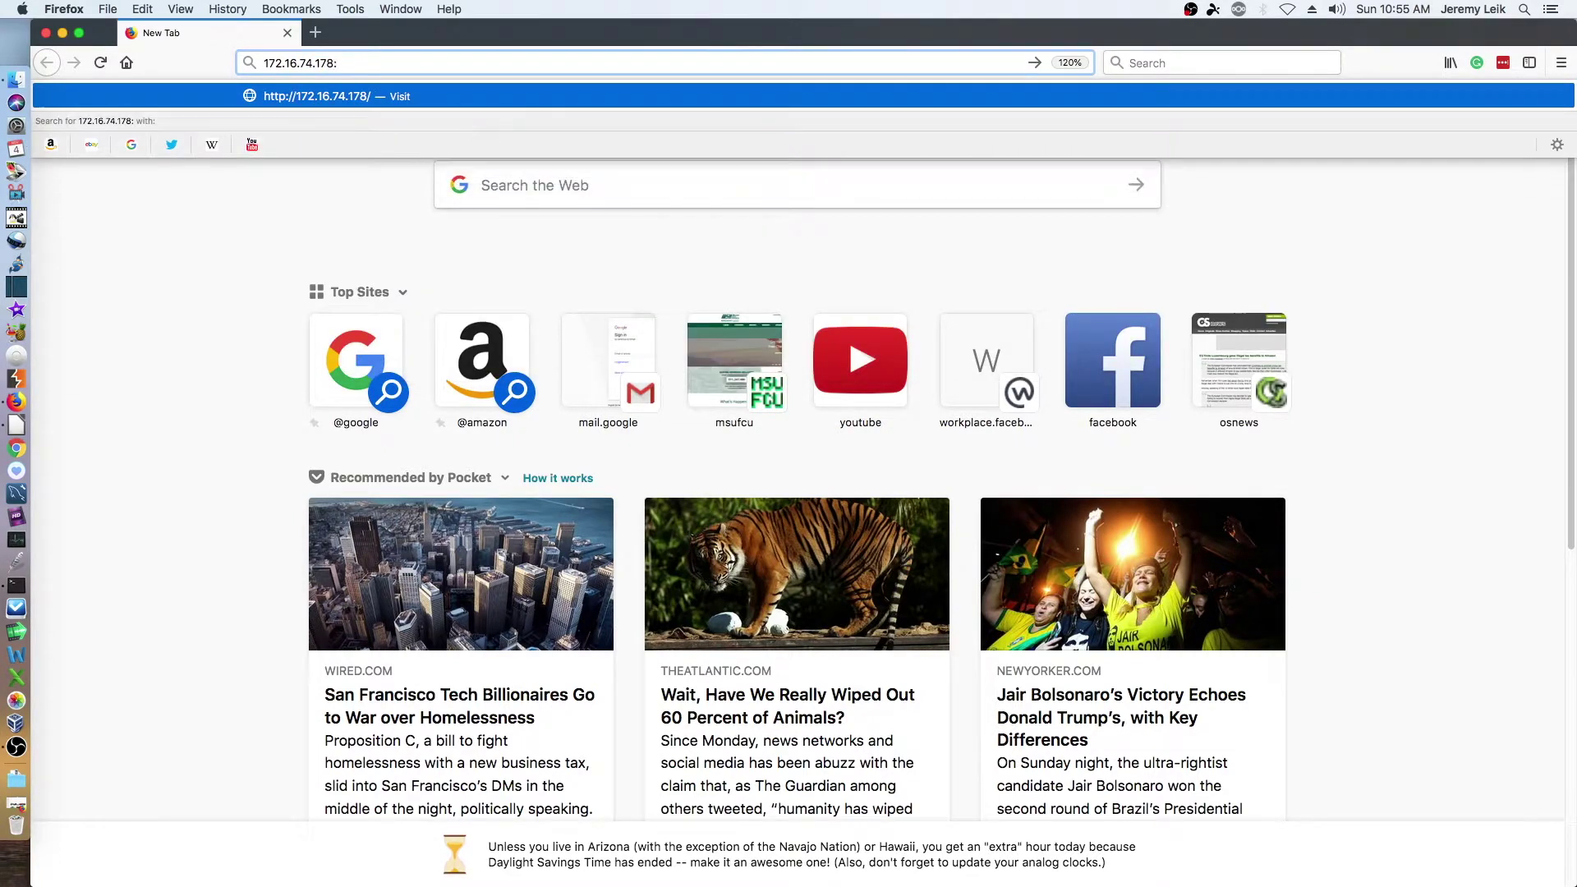
text(8080/setup_wizard/#/)
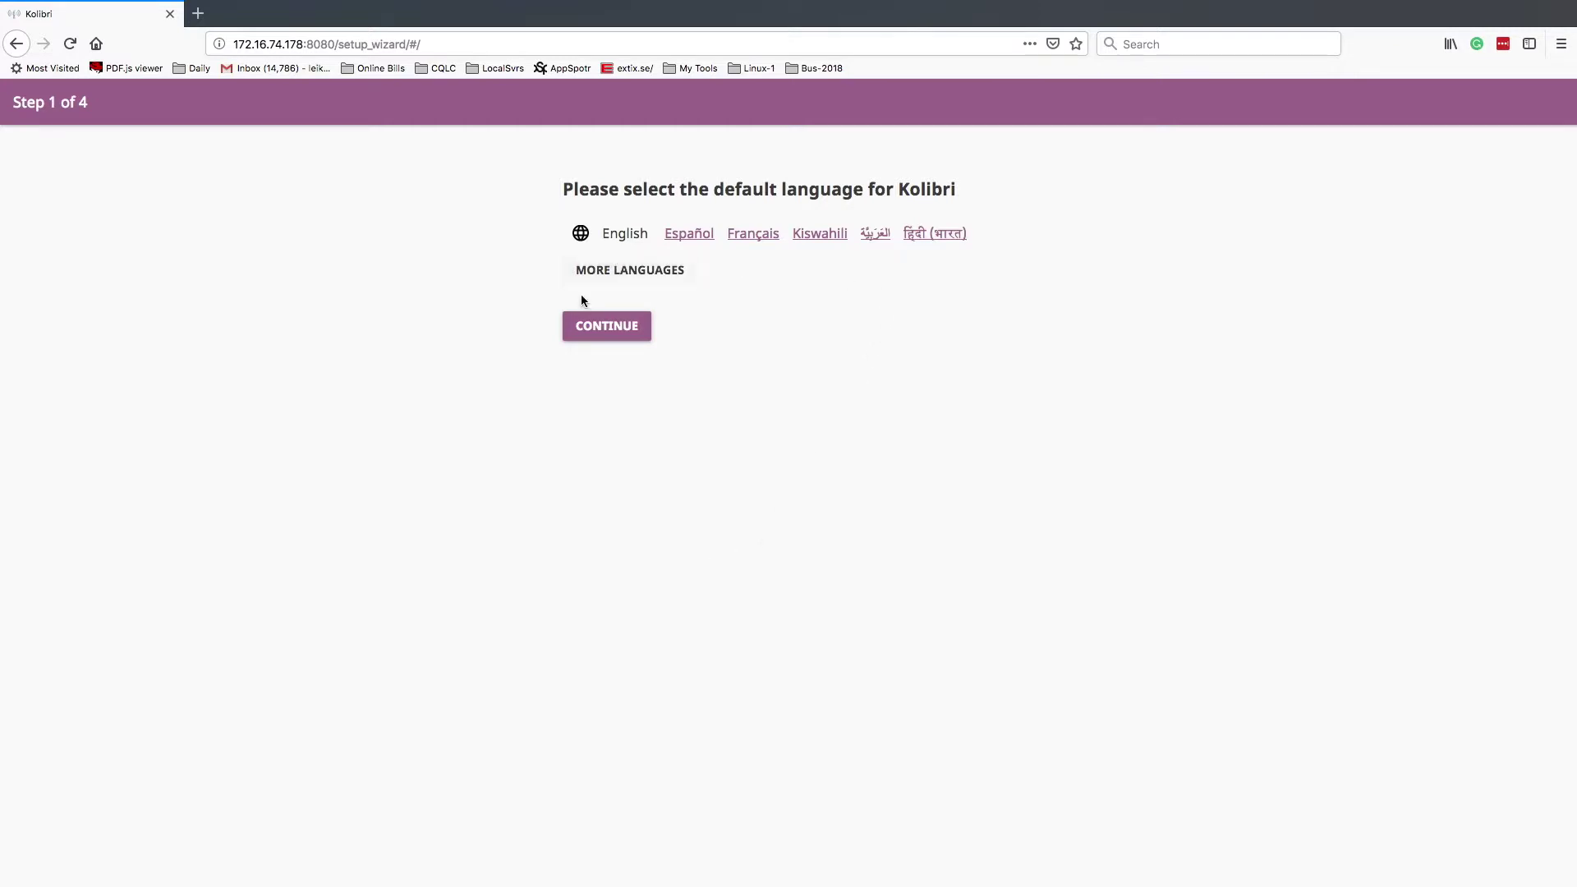
- Keep English, name the facility 'Kolibri-Demo', and continue with the self-managed facility setup
click(605, 330)
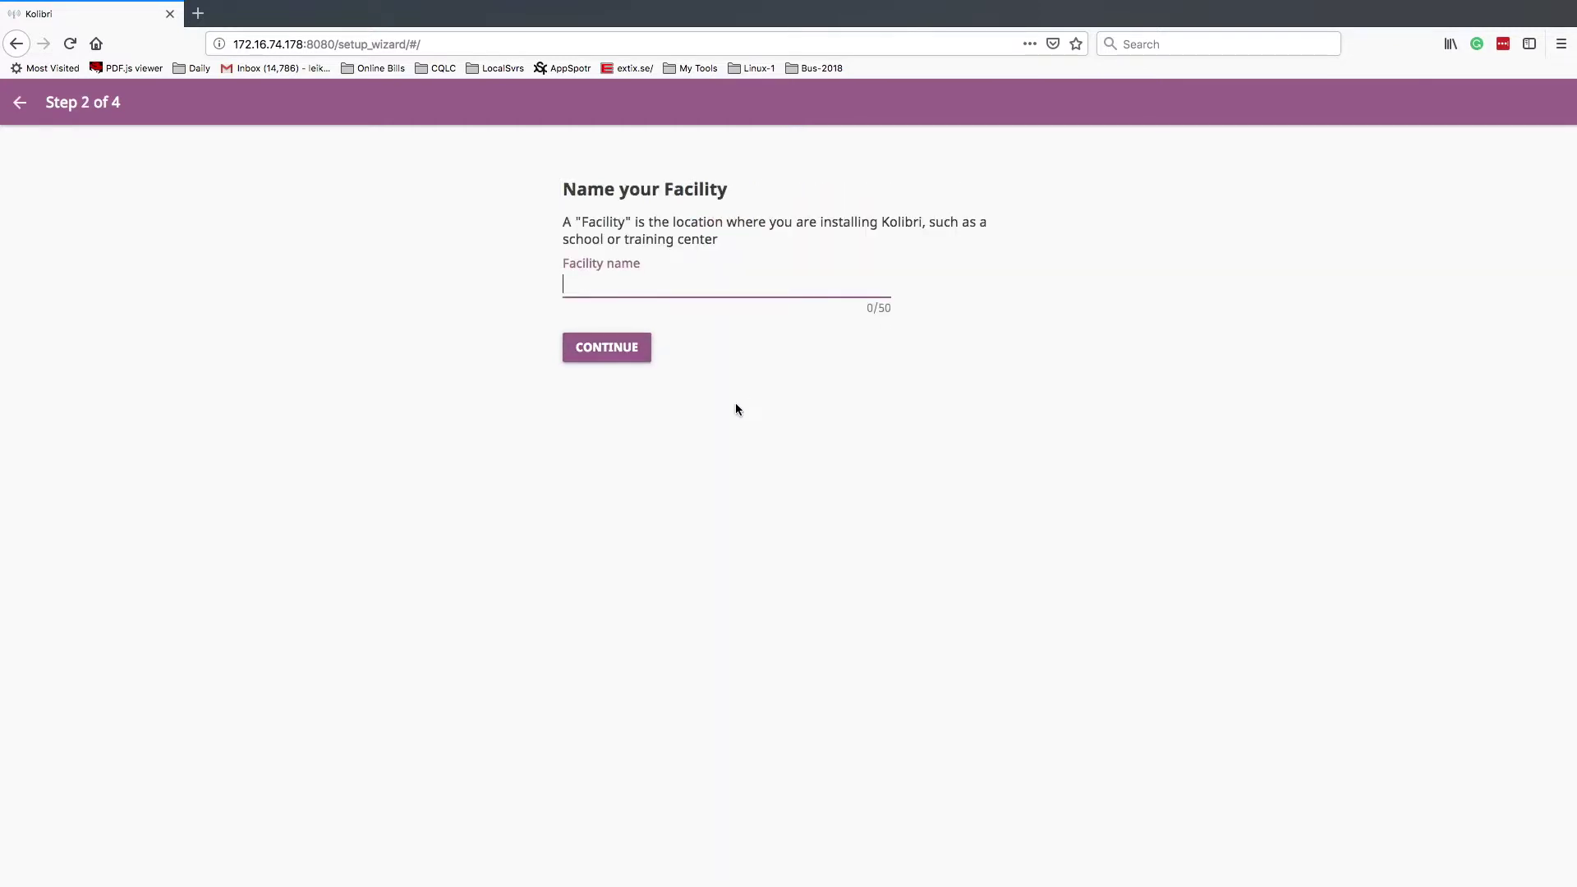
text(Kolibri-Demo)
key(Return)
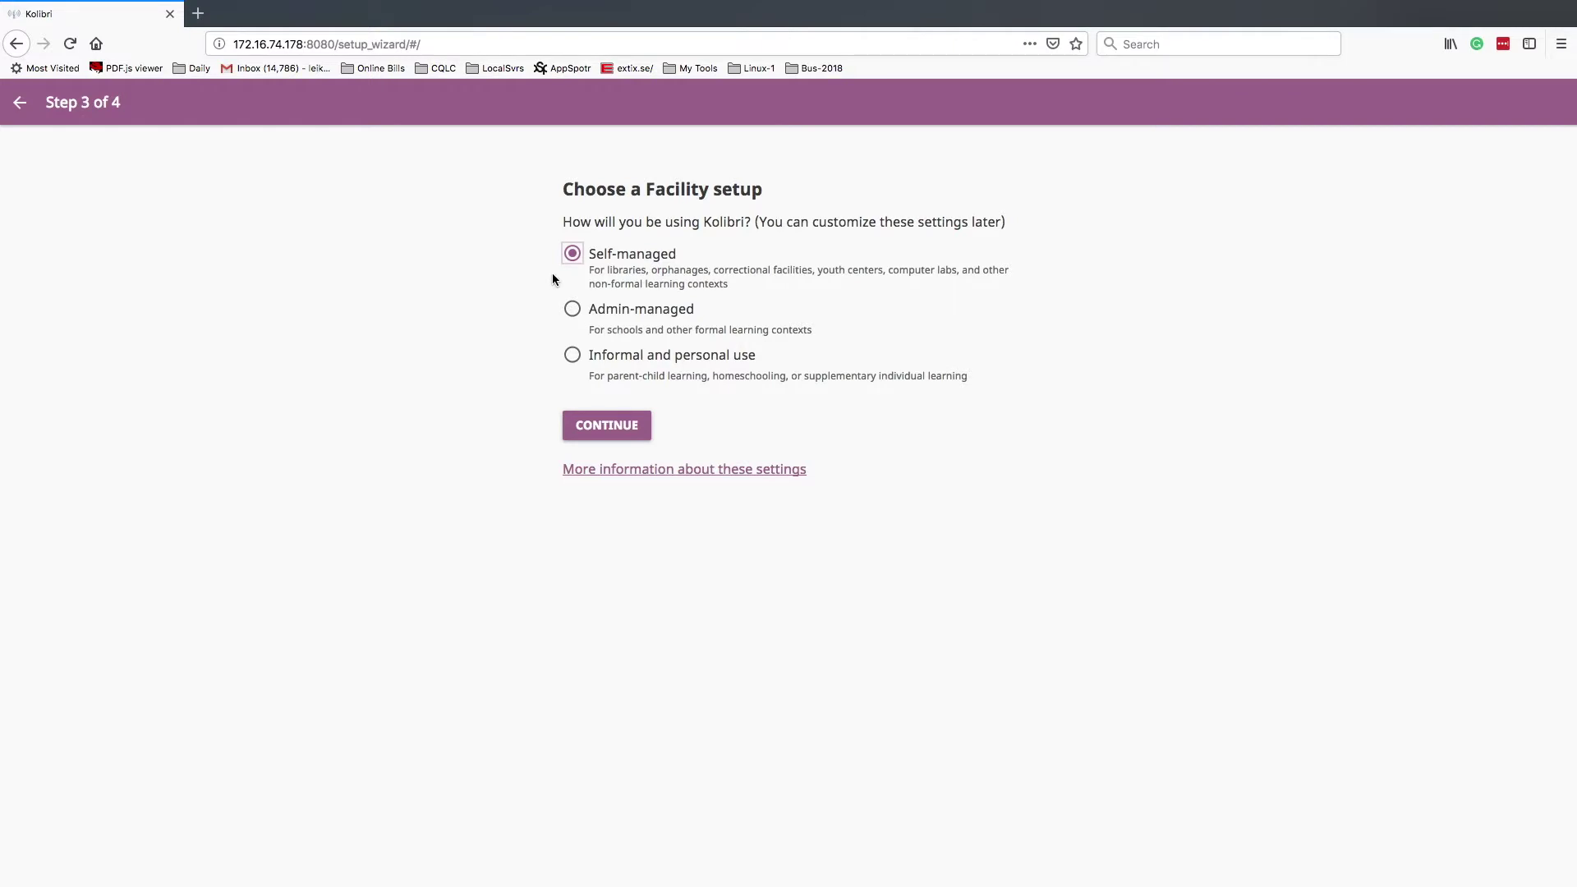
click(606, 429)
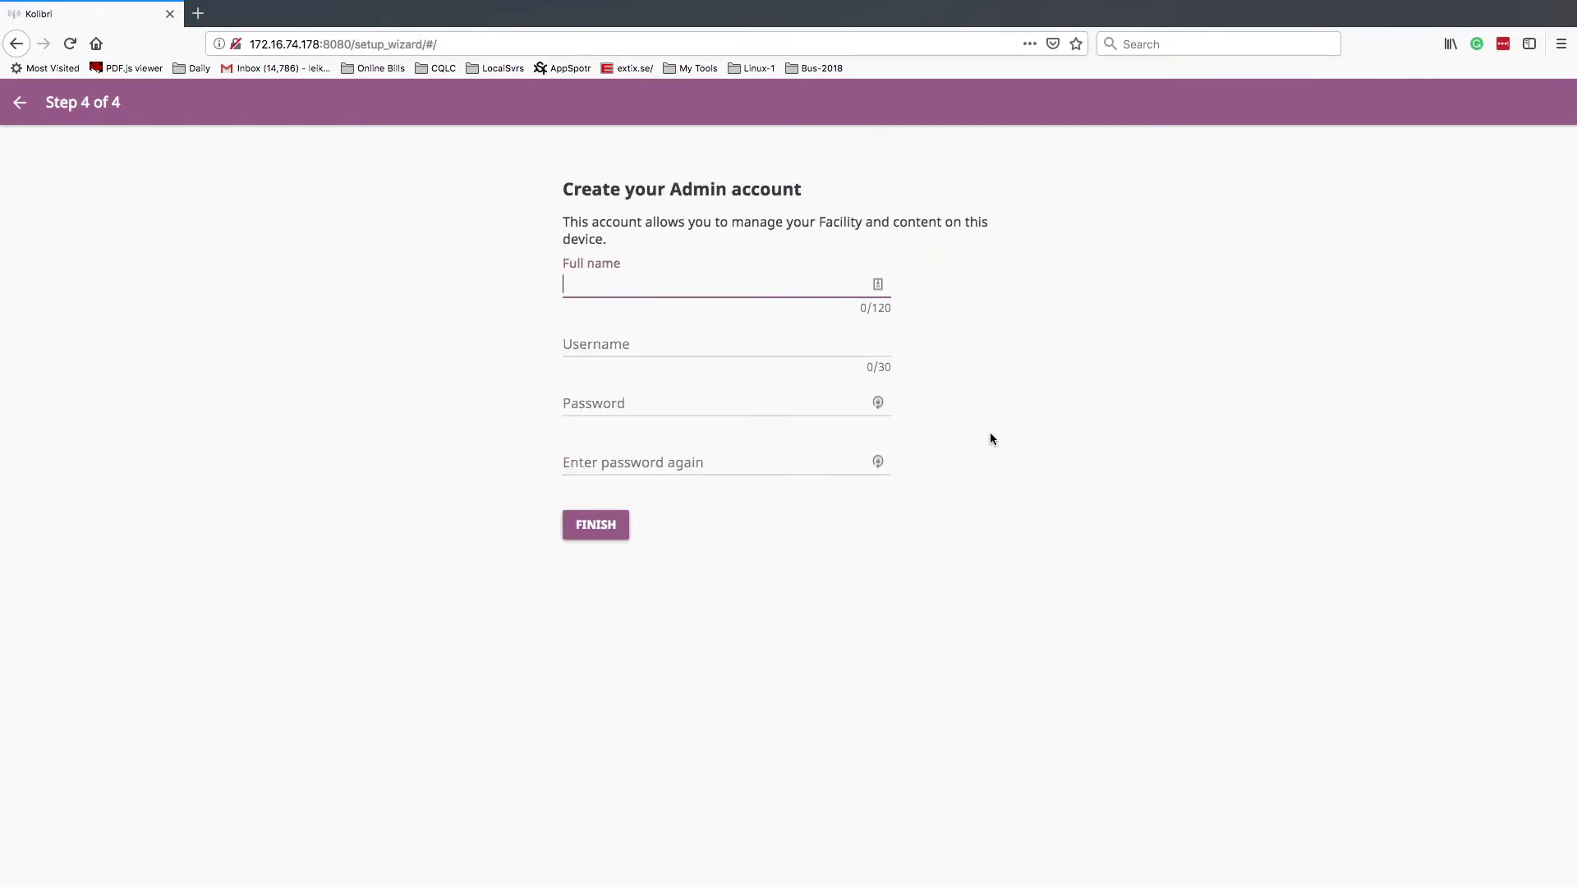
- Create the admin account by entering the full name, a username, and the password twice
text(Jeremy Leik)
key(Tab)
text(leik1j)
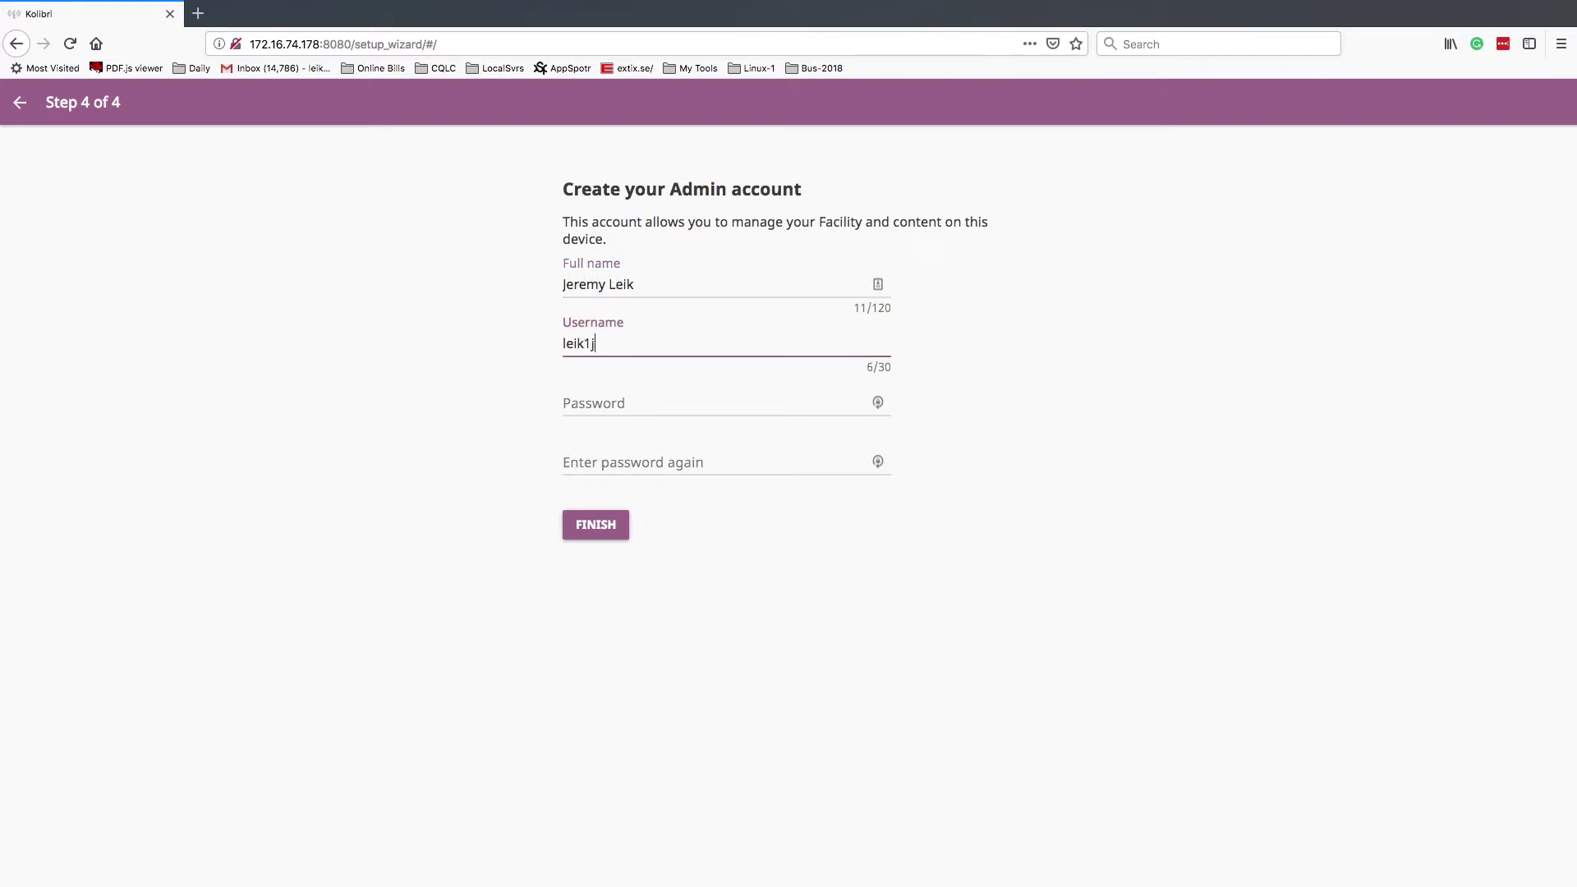
text(d)
key(Tab)
text(•)
key(Tab)
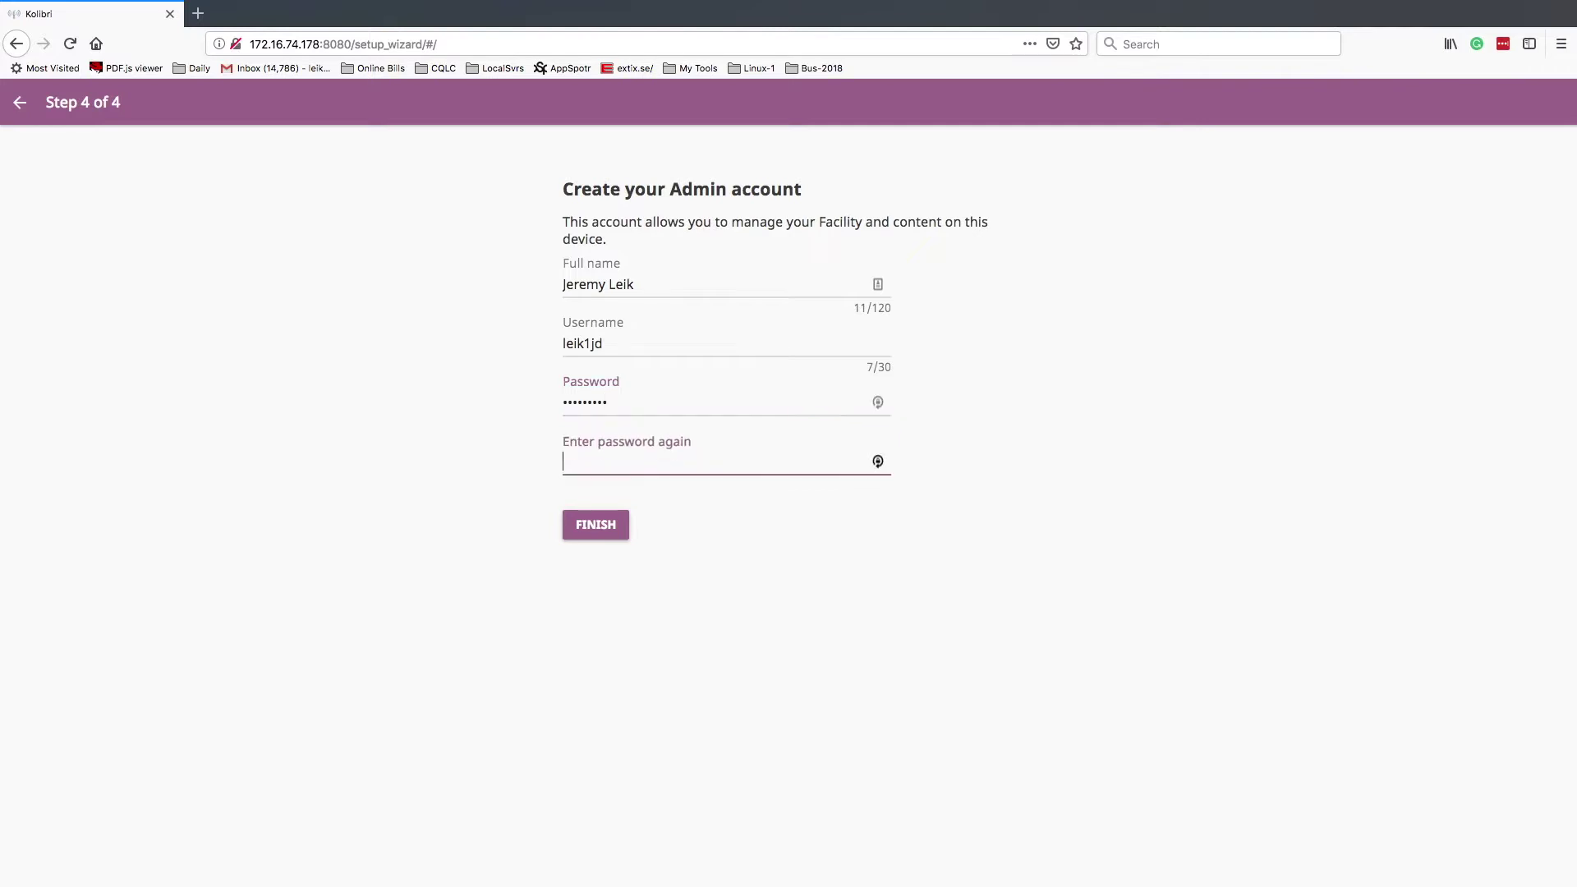
text(••)
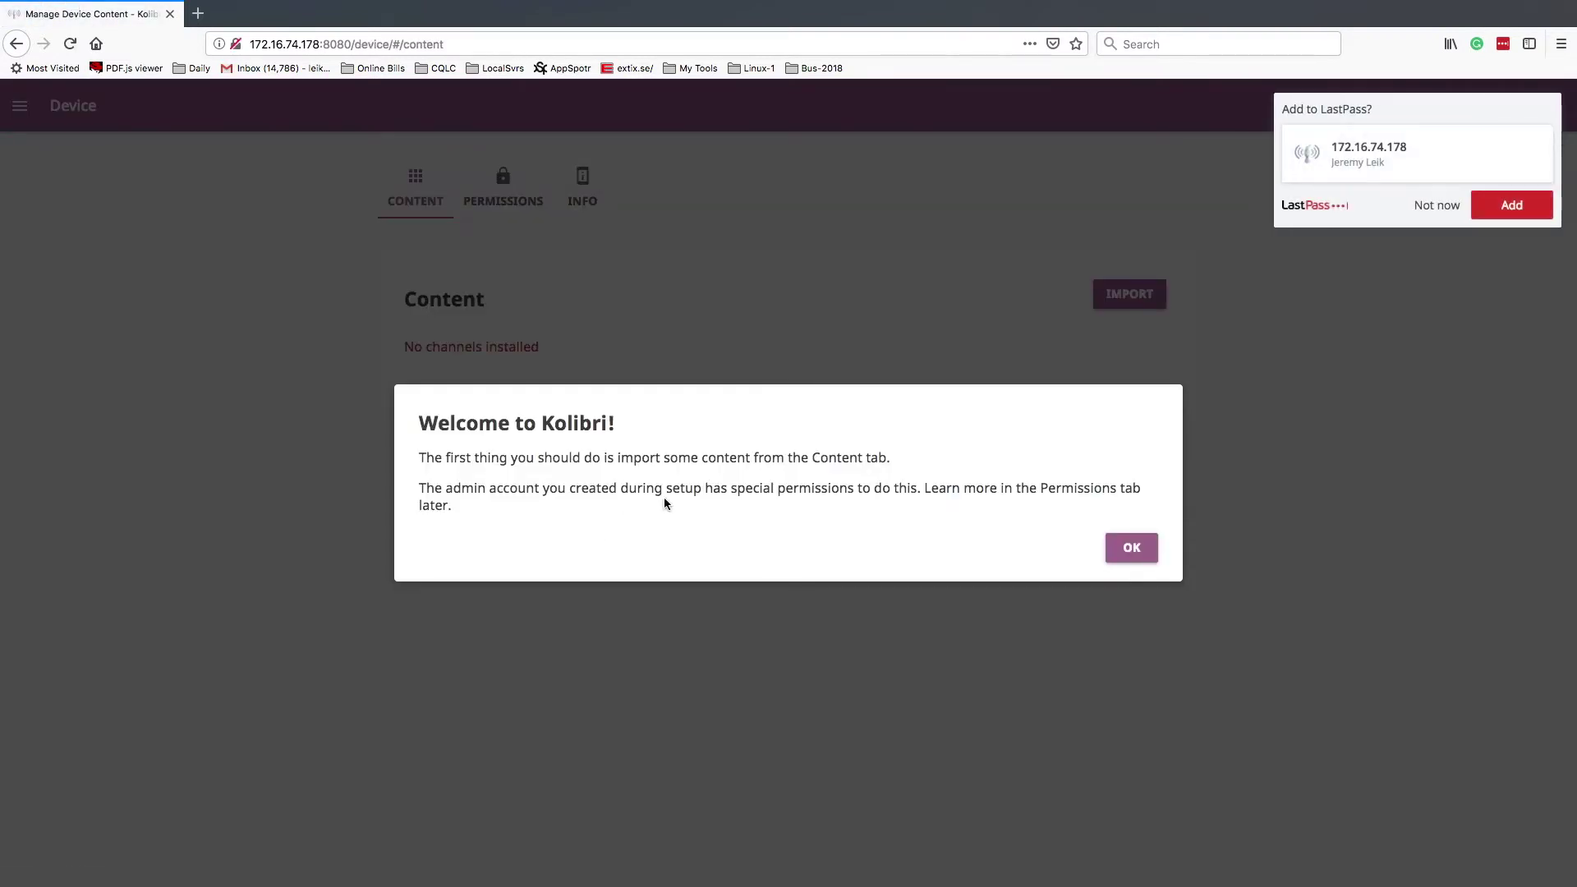
- Dismiss the browser's save-password prompt and the Welcome to Kolibri dialog
click(1433, 207)
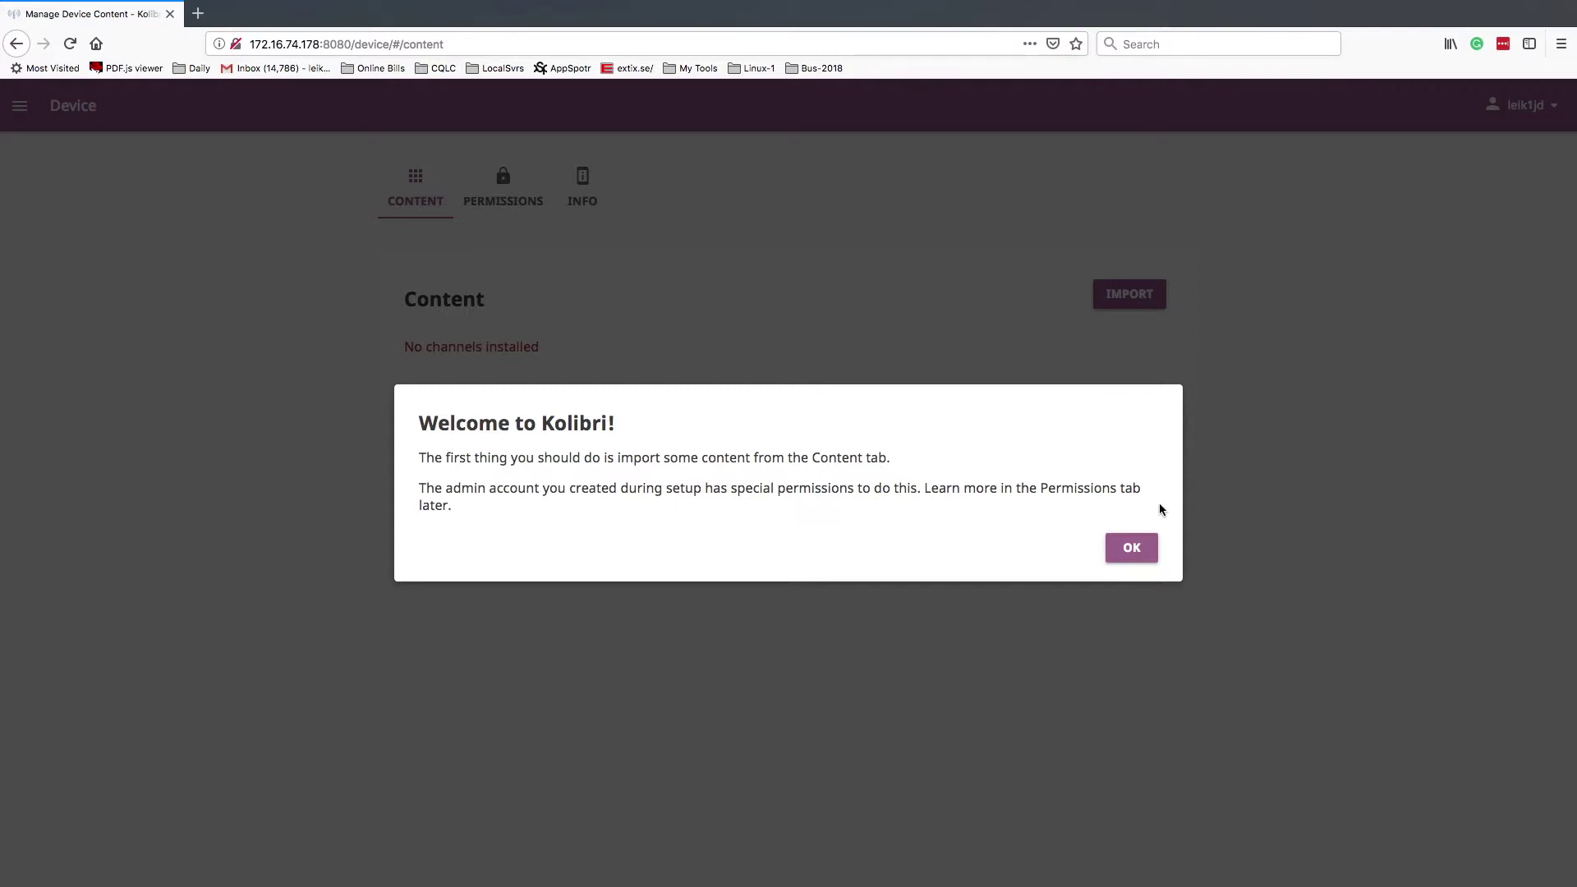
click(1132, 549)
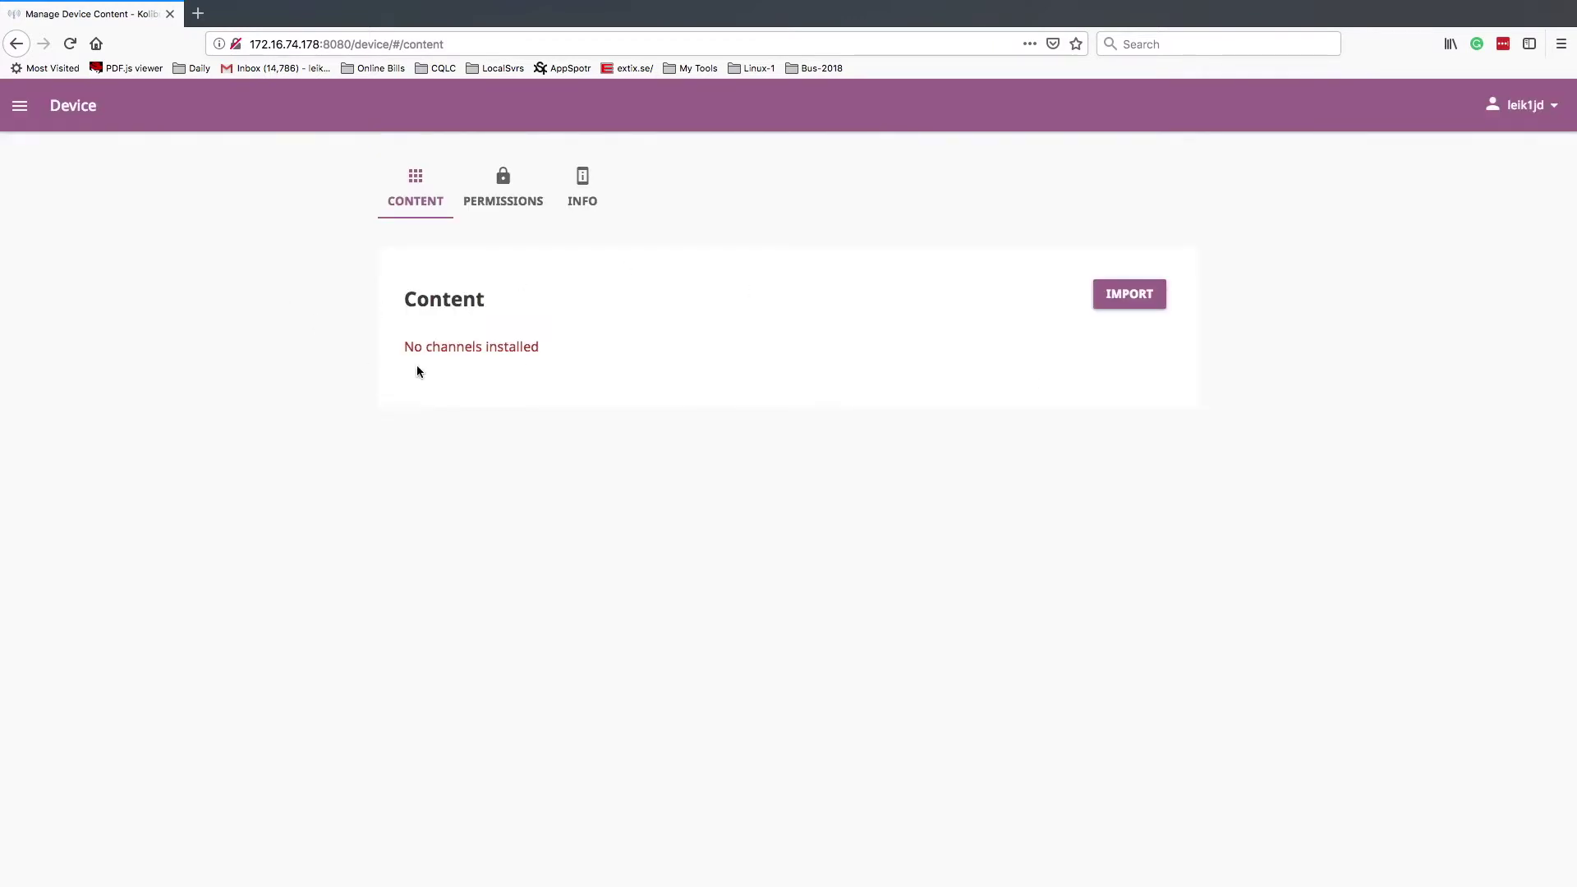
- Start an import from Kolibri Studio and filter the channel list to English
click(1148, 306)
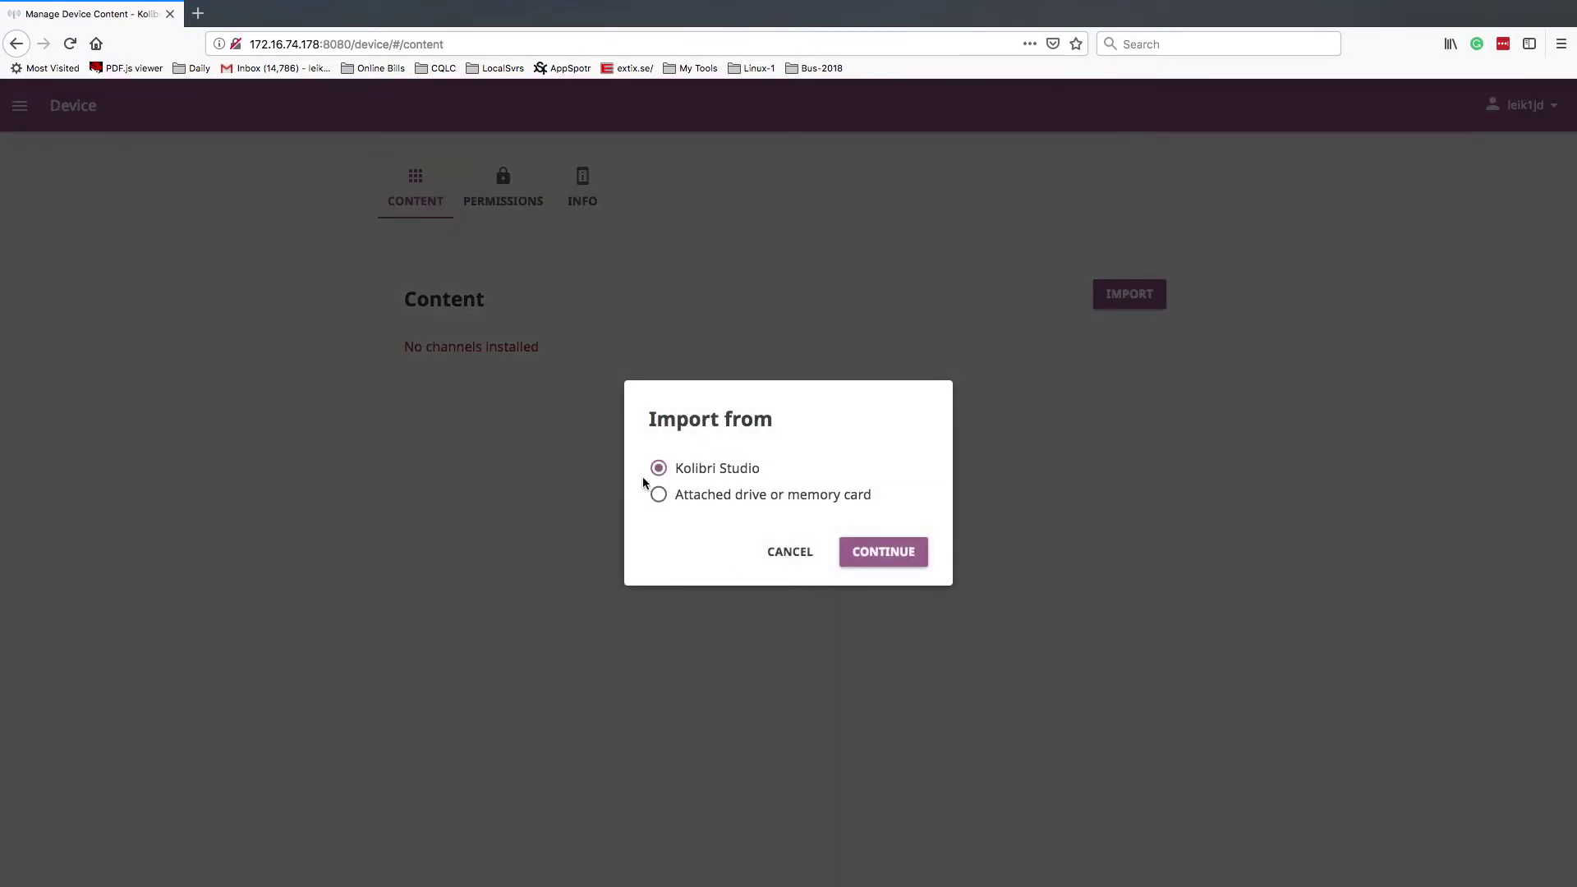
click(881, 556)
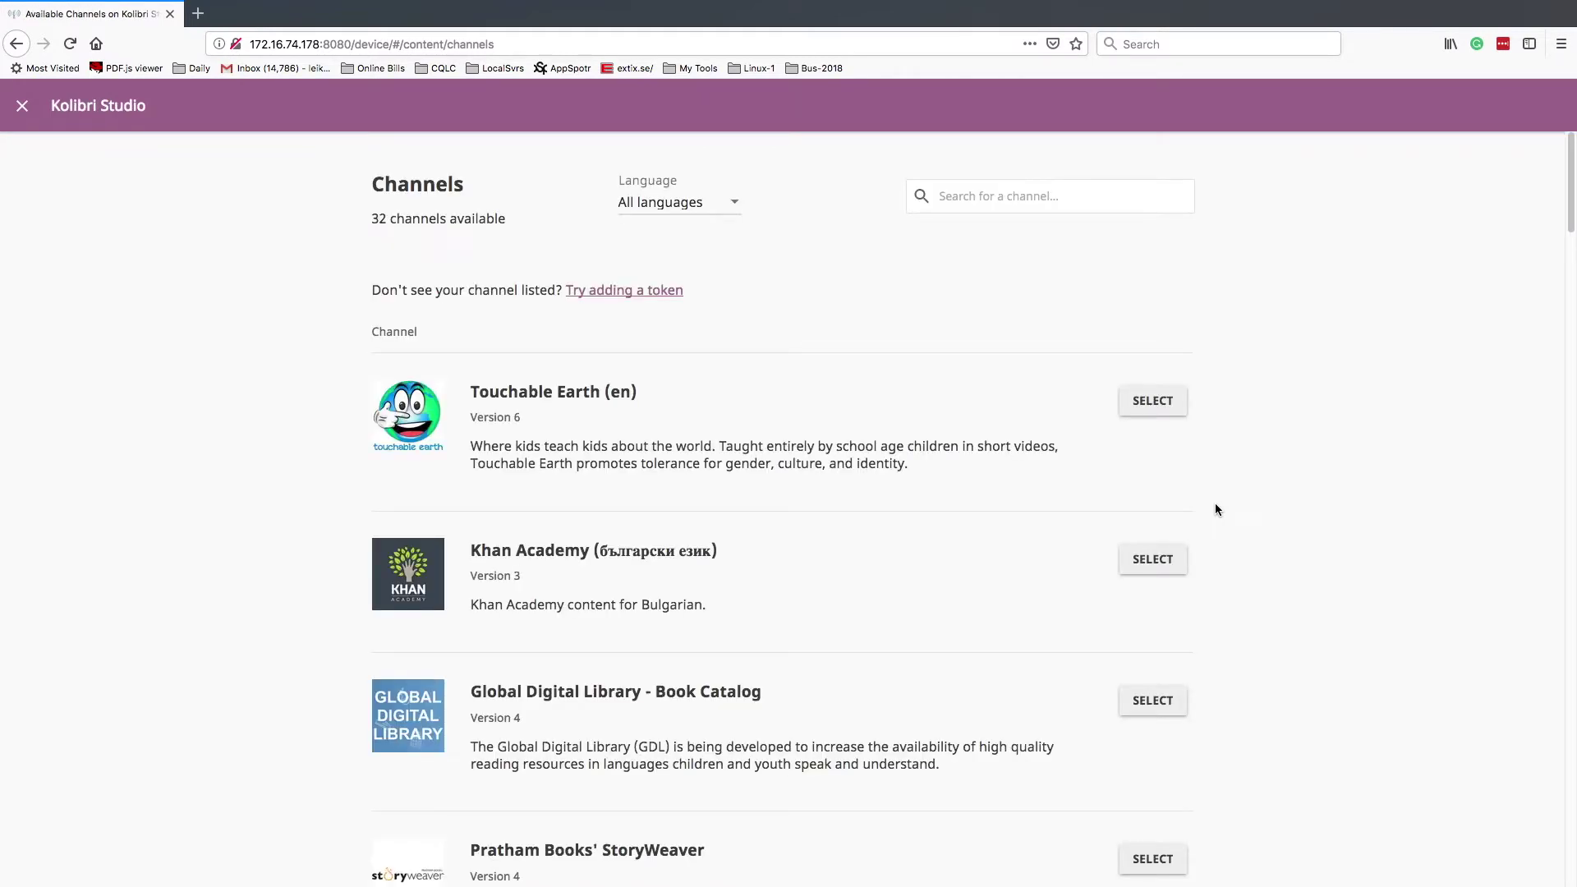
click(735, 204)
click(687, 263)
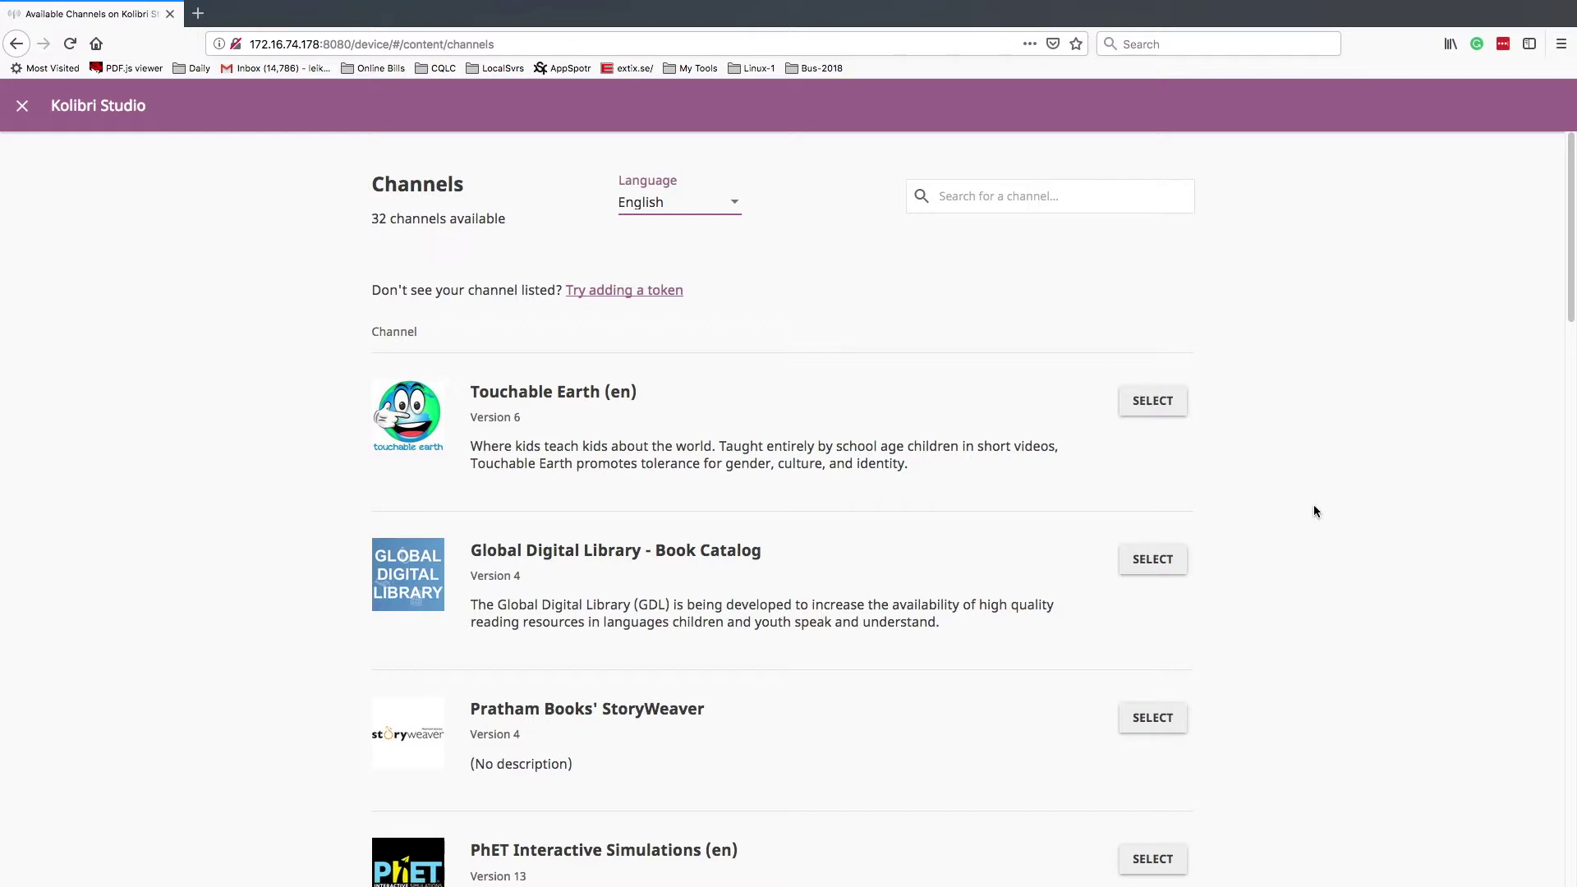
- Open the Thoughtful Learning channel's content-selection page
scroll(1315, 509, down, 3)
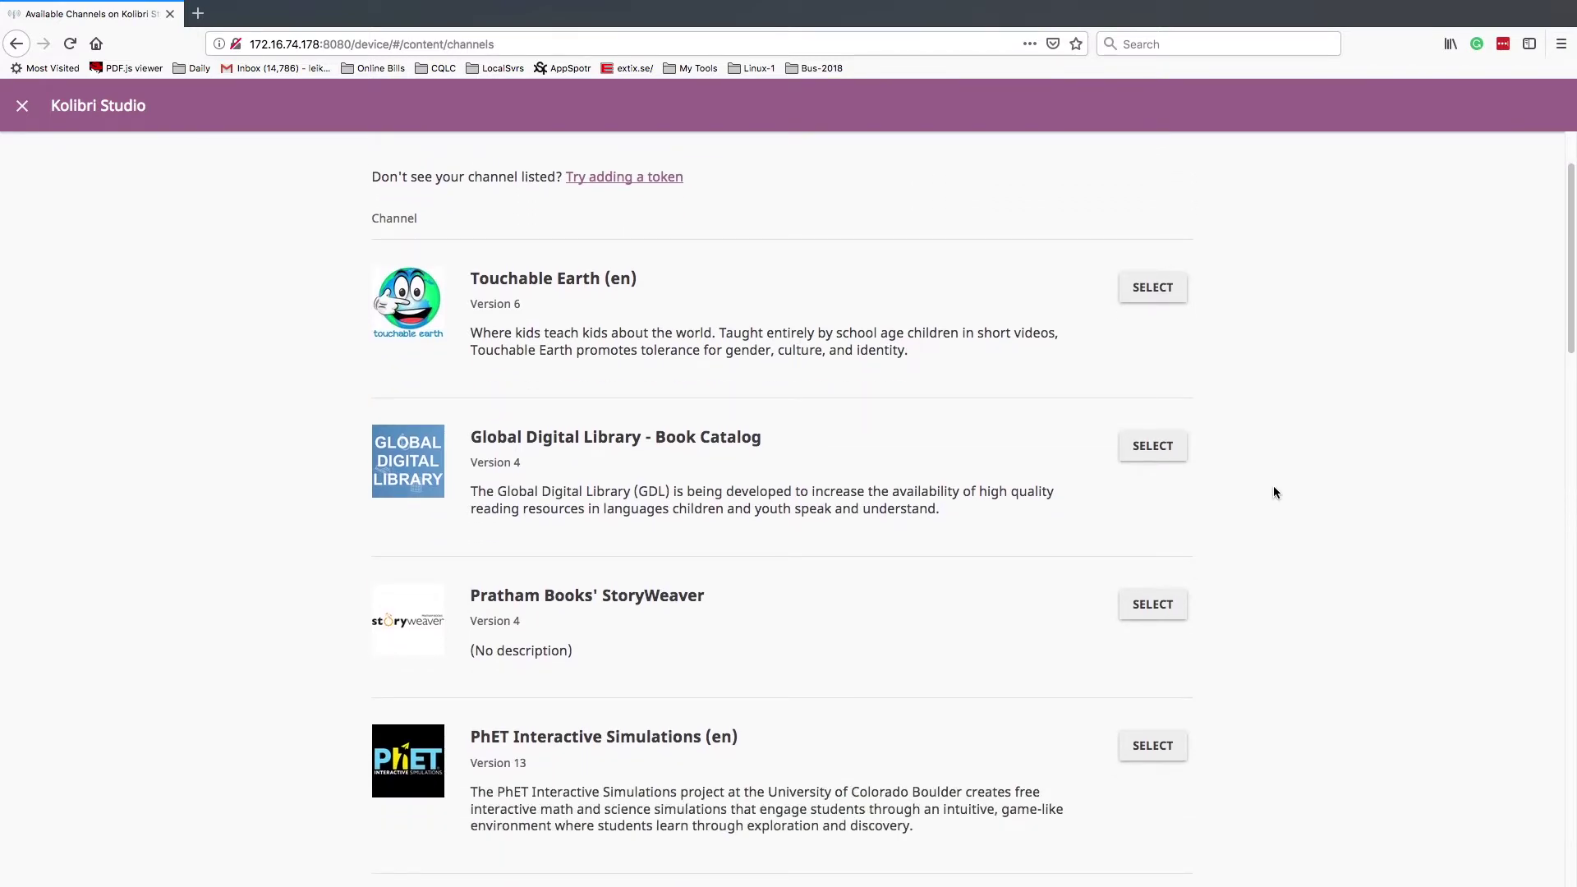
scroll(1276, 493, down, 8)
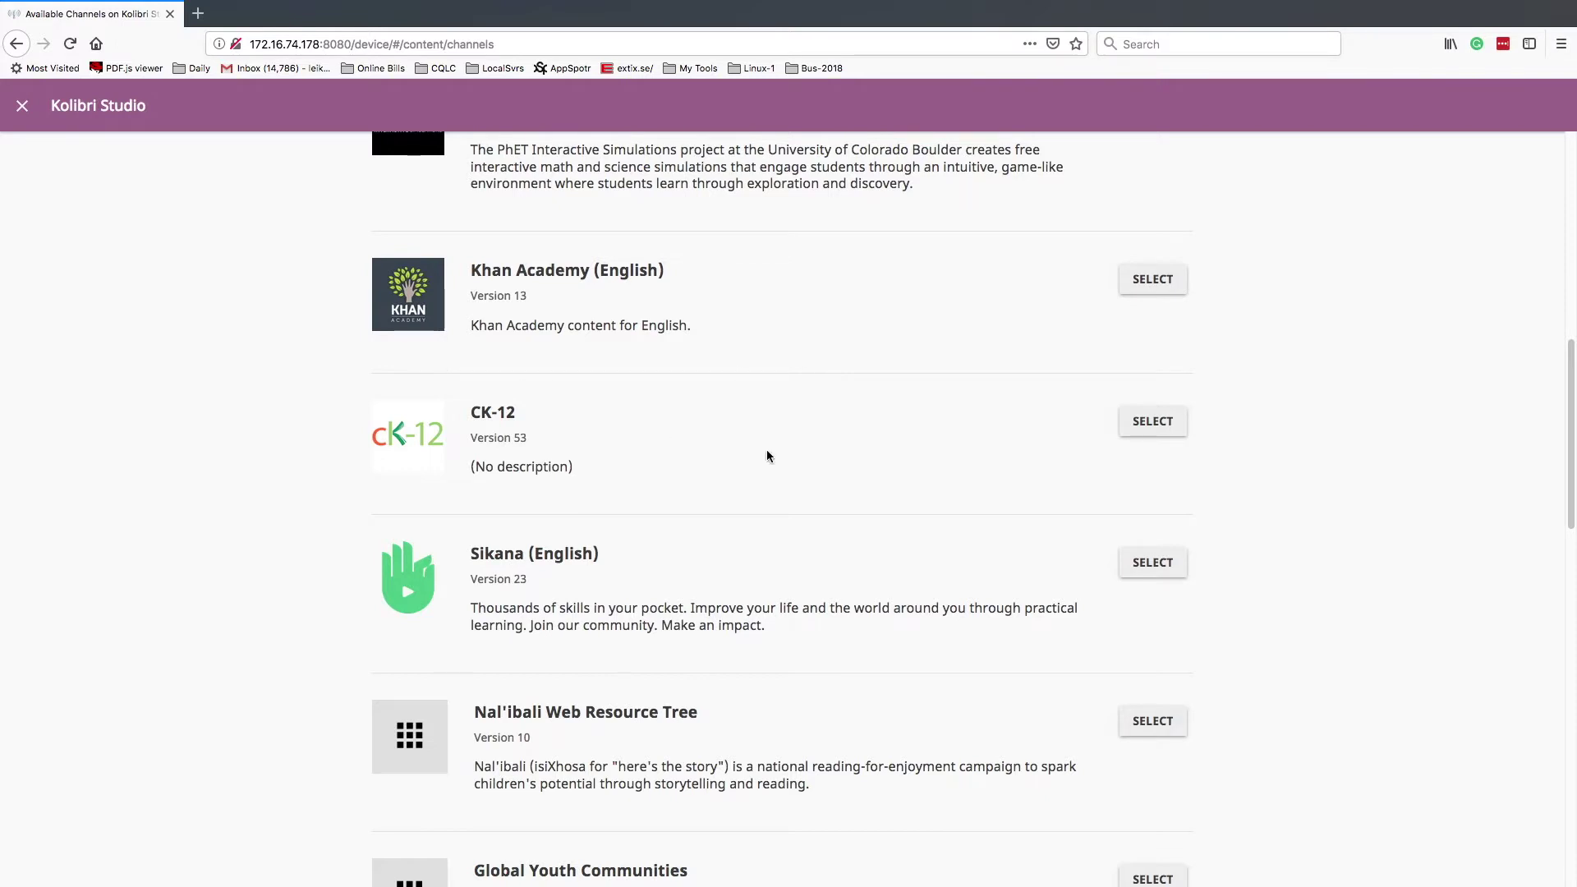
scroll(766, 450, down, 5)
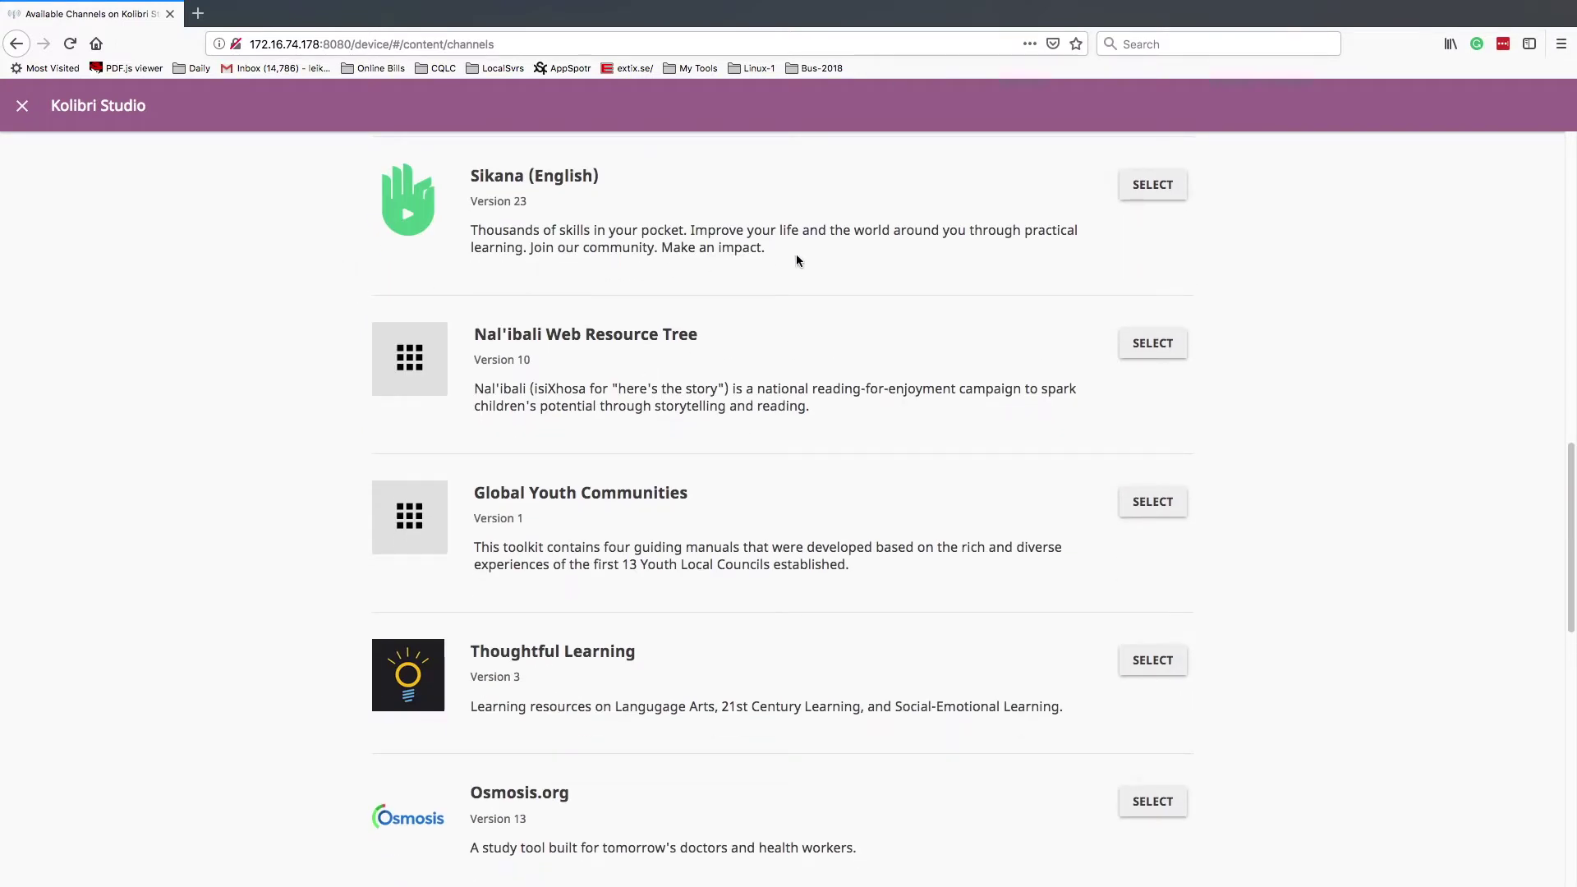
scroll(880, 589, down, 4)
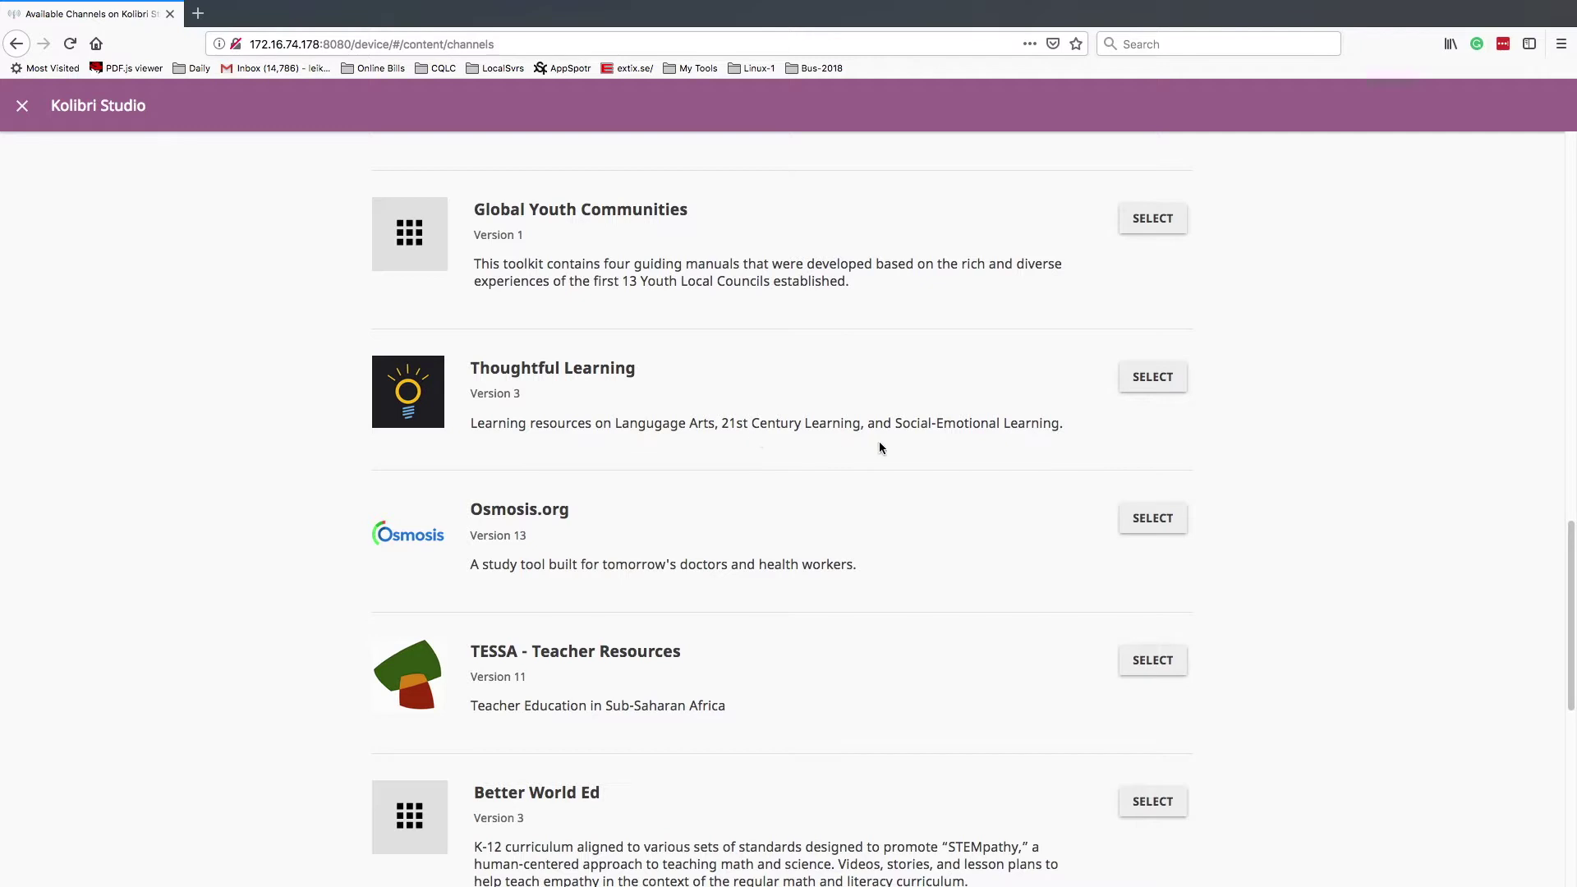
click(1154, 379)
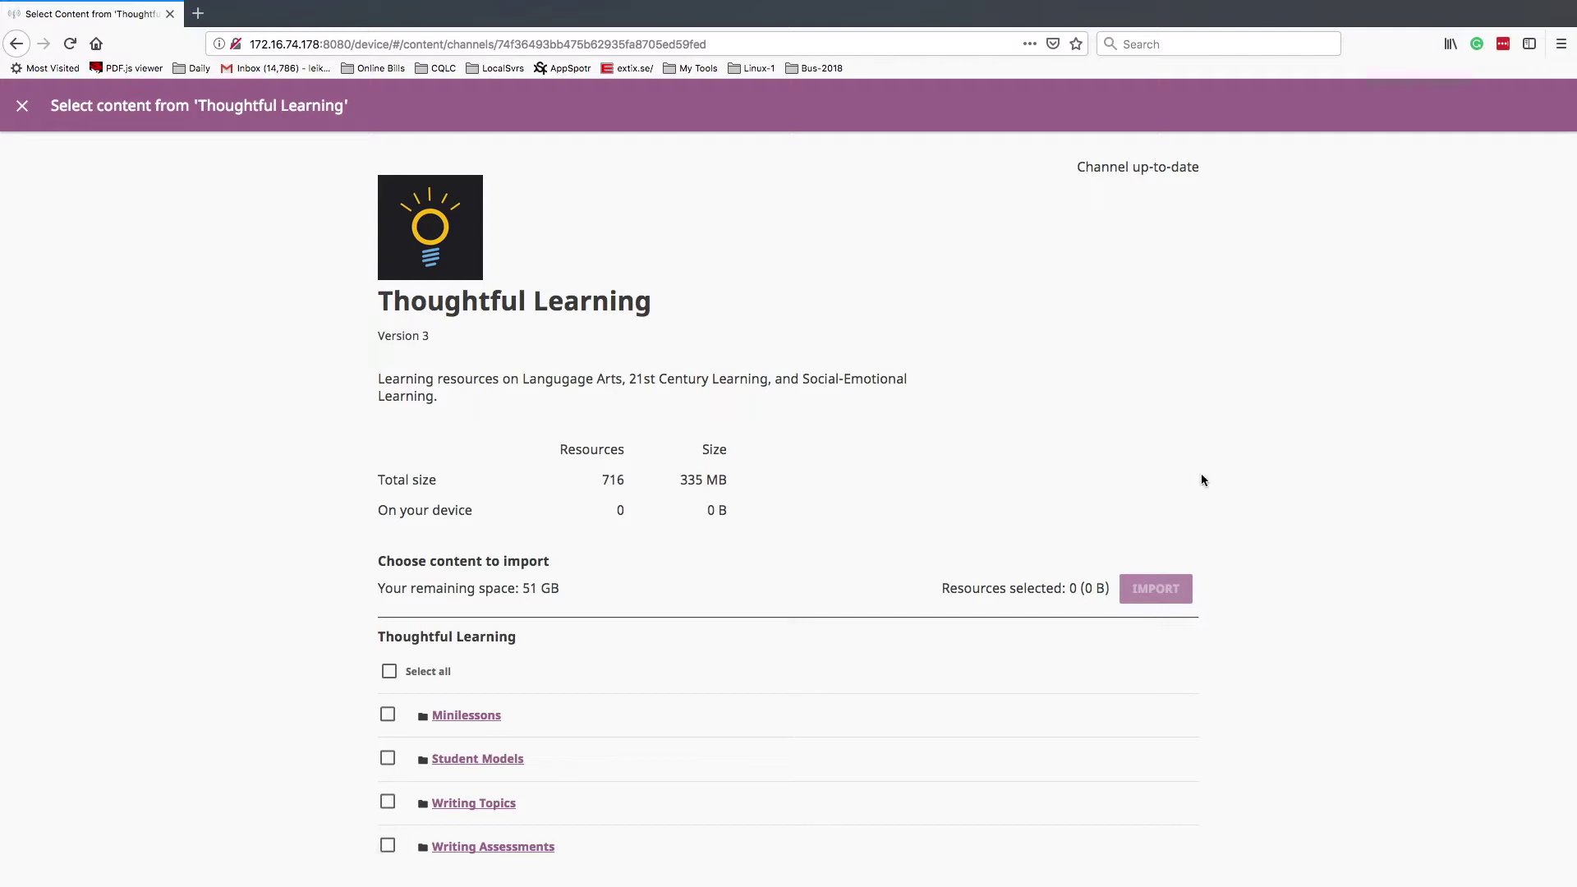
- Leave Thoughtful Learning, restart the English Kolibri Studio import, and open Khan Academy (English)
click(22, 106)
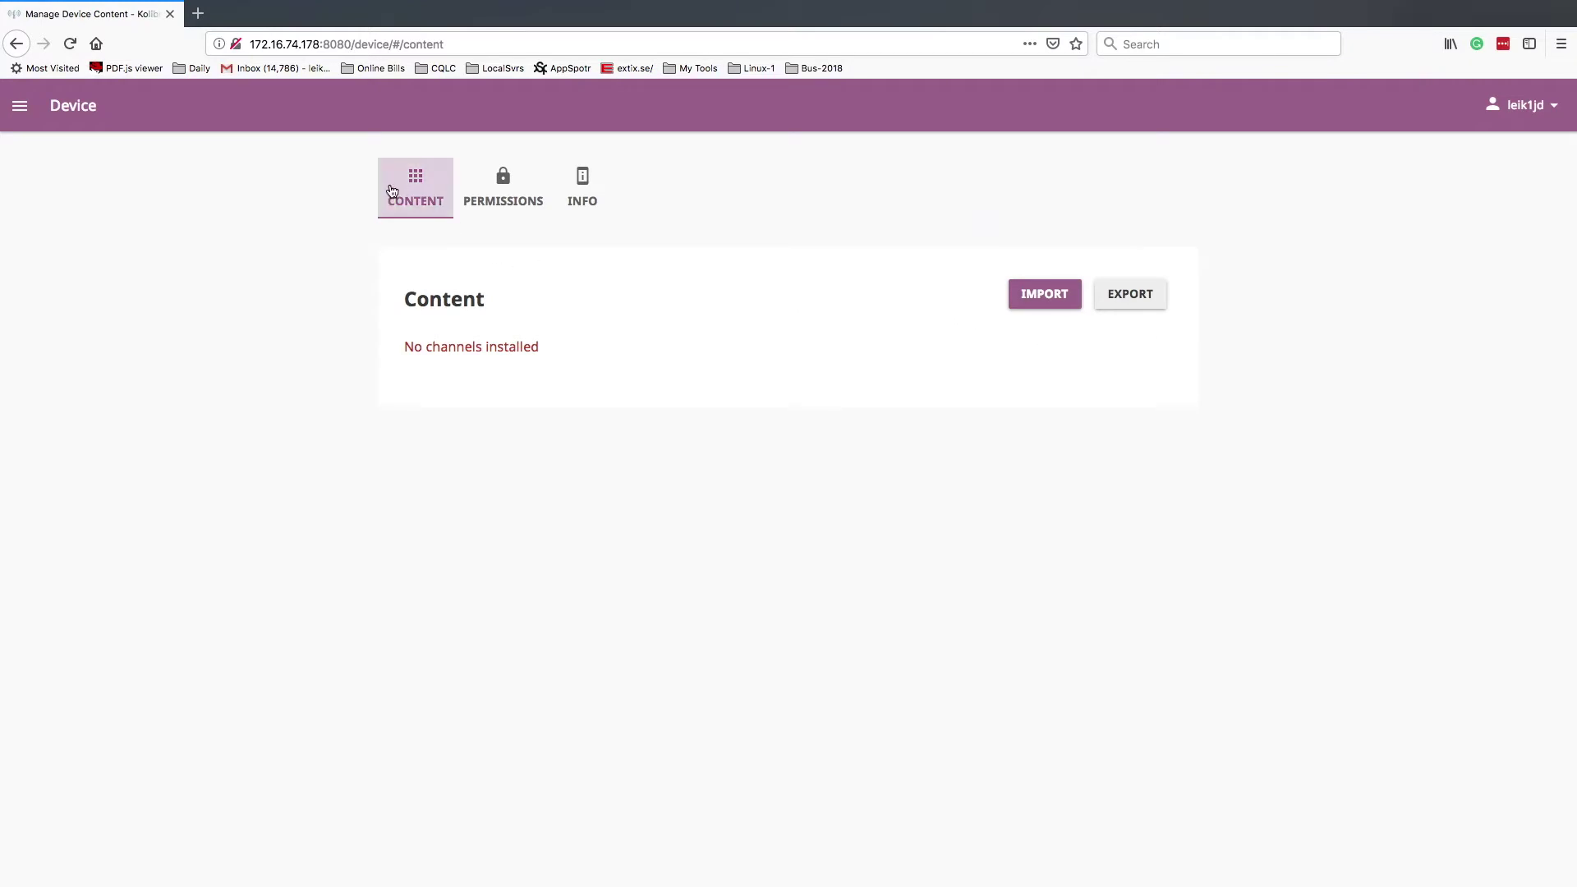
click(1049, 297)
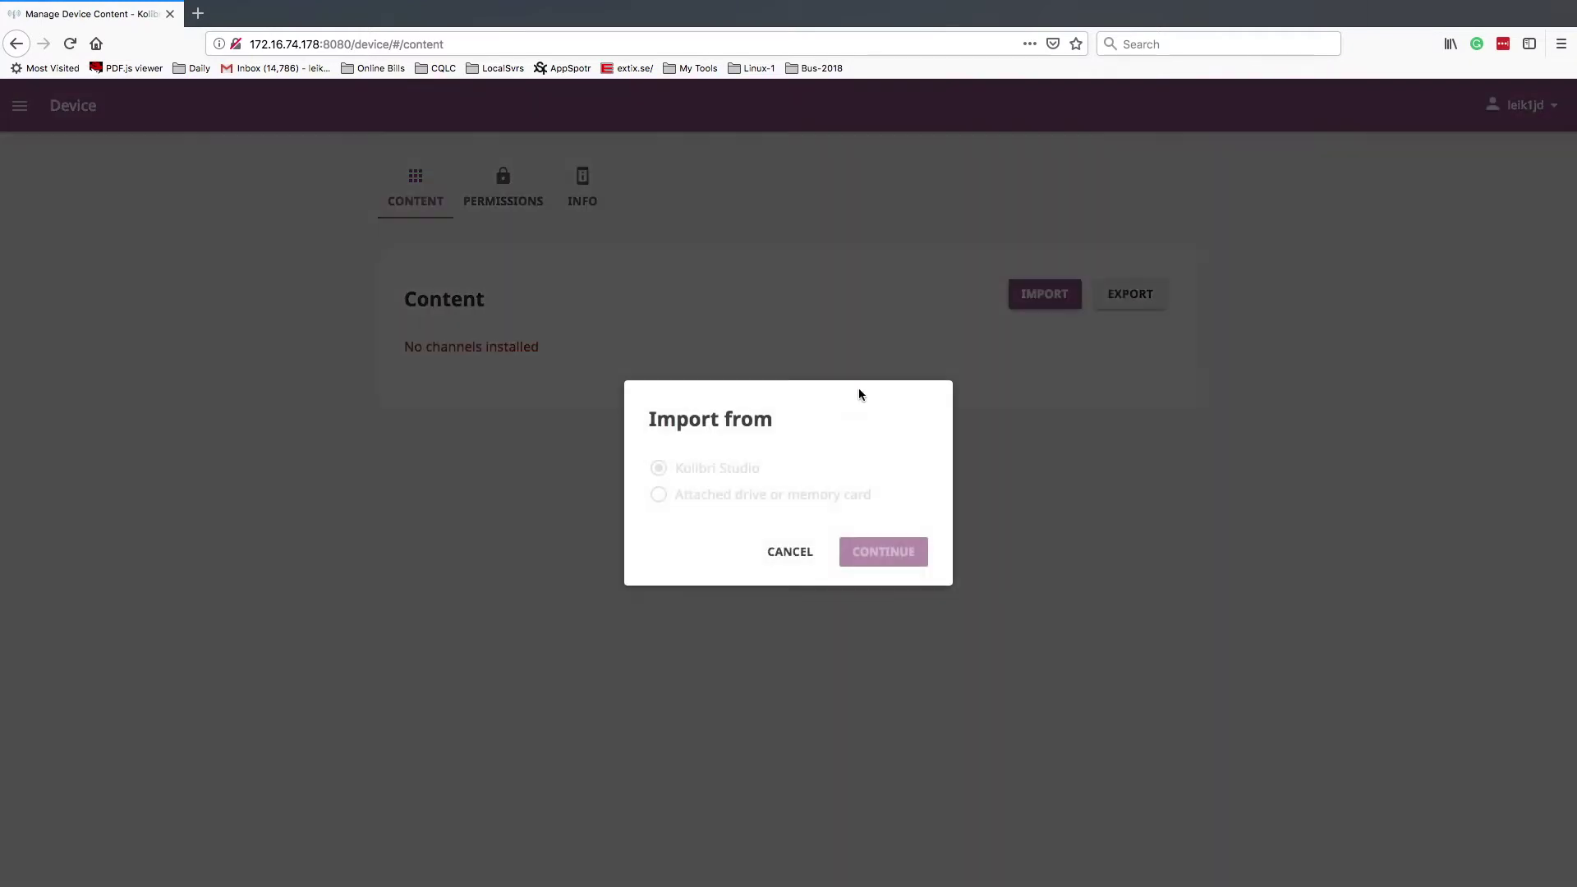
click(884, 552)
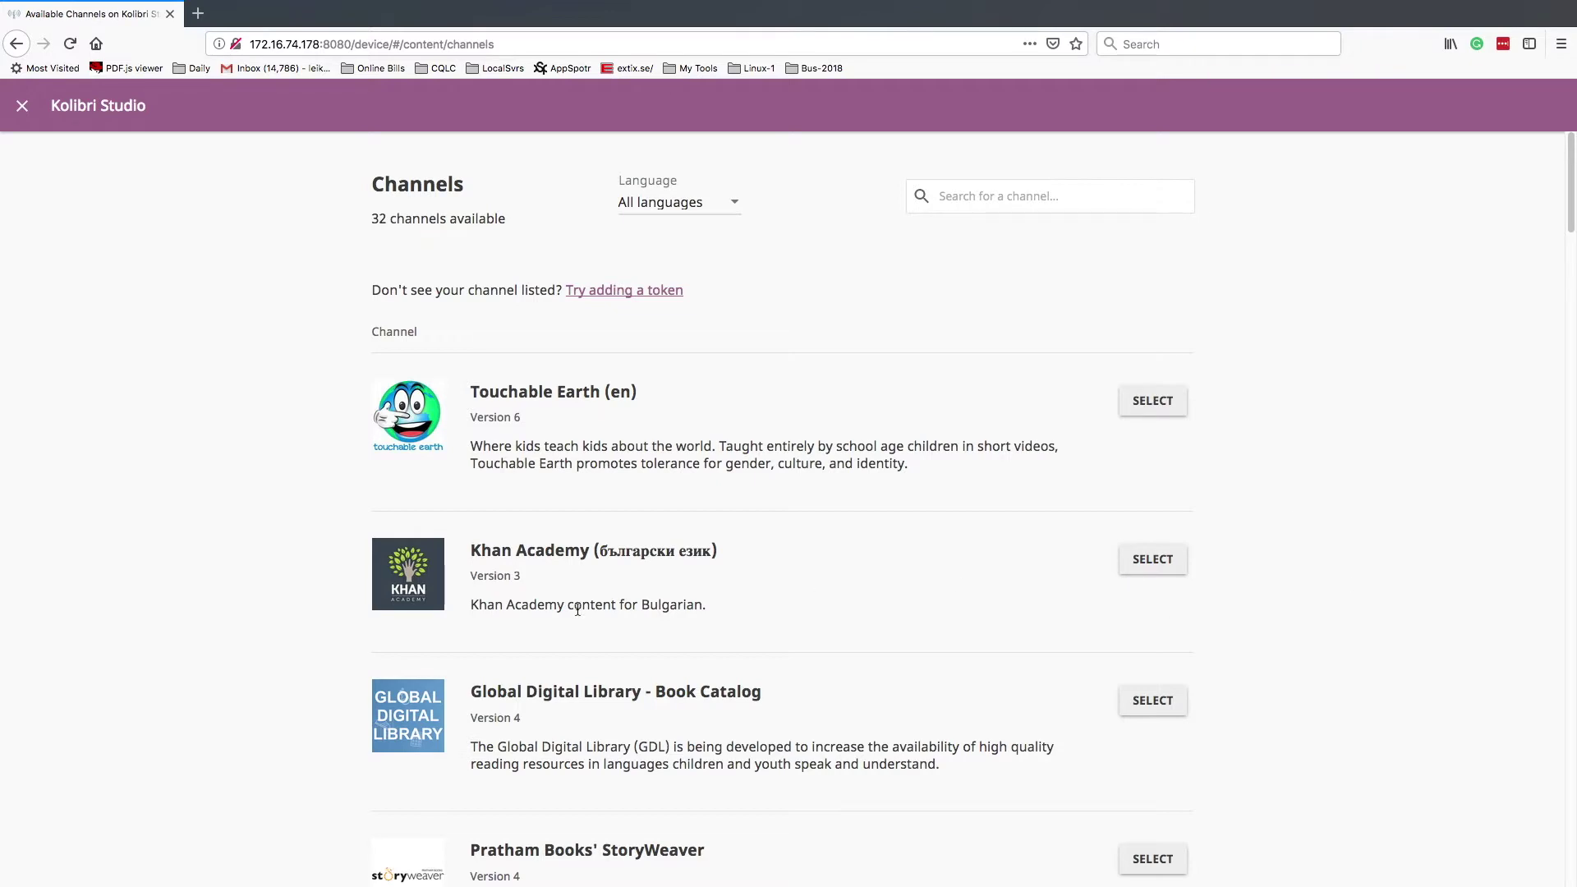
click(725, 203)
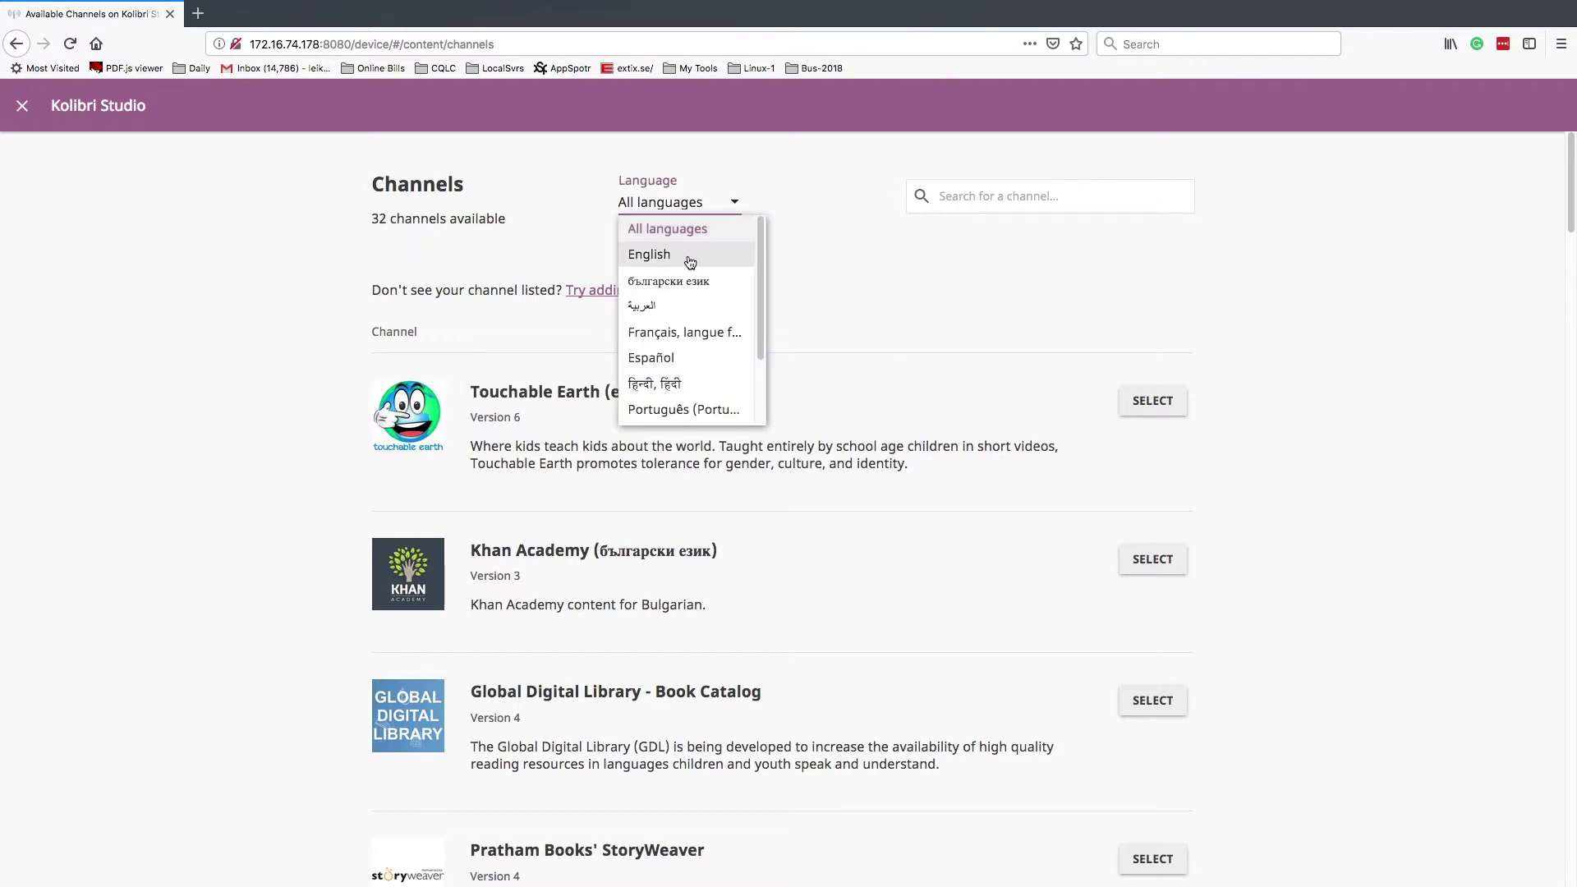
click(686, 255)
scroll(925, 700, down, 8)
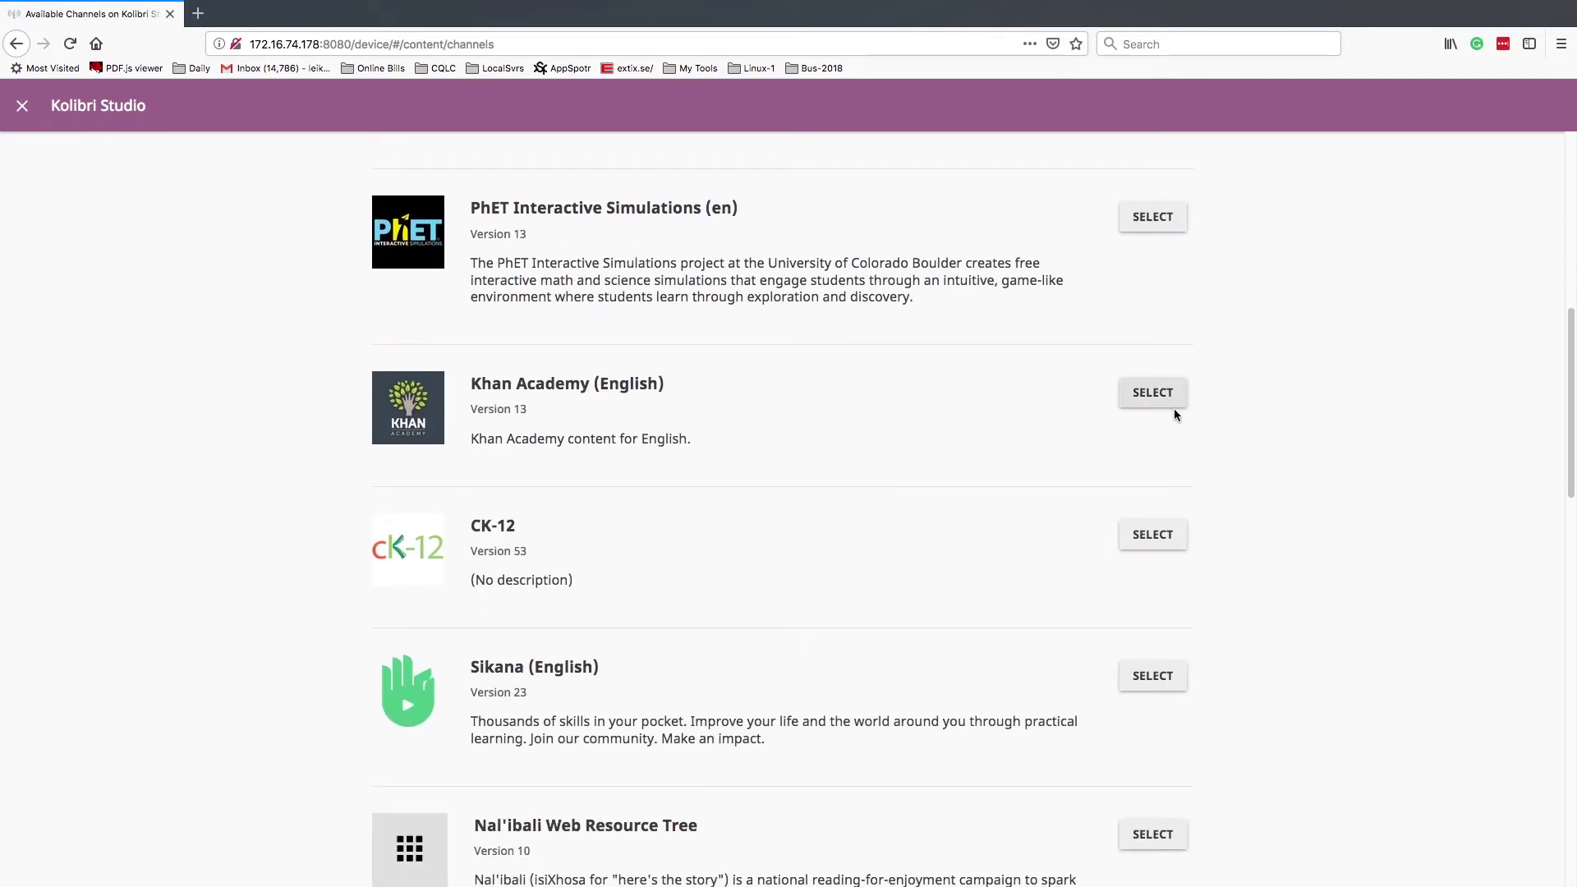
click(1154, 398)
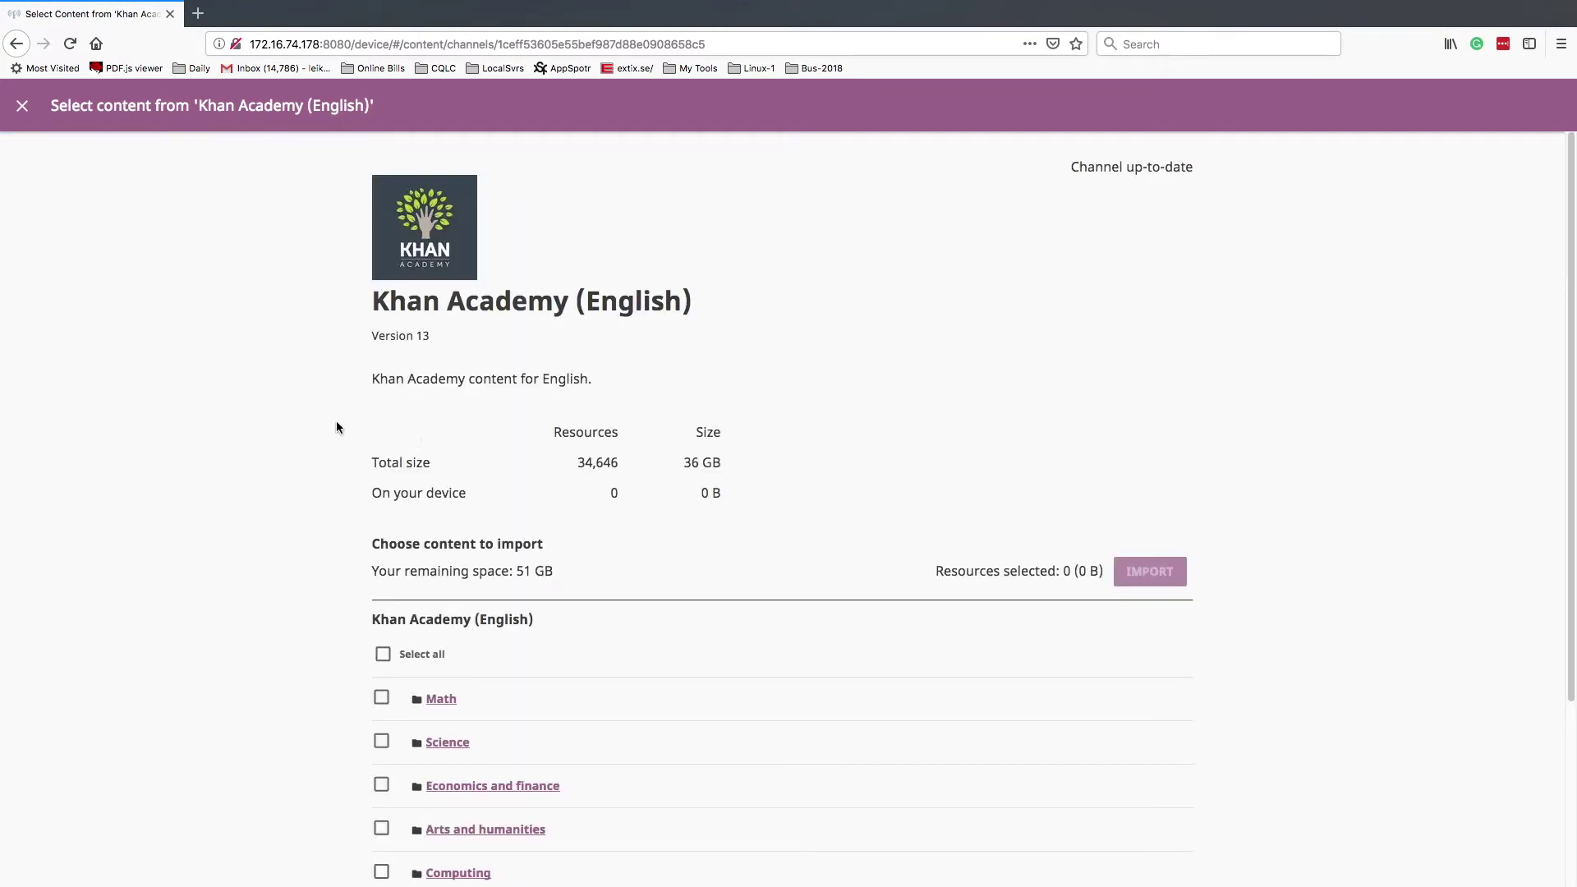
- Select the Economics and finance, Arts and humanities, Computing, Math and Science topics
scroll(348, 468, down, 5)
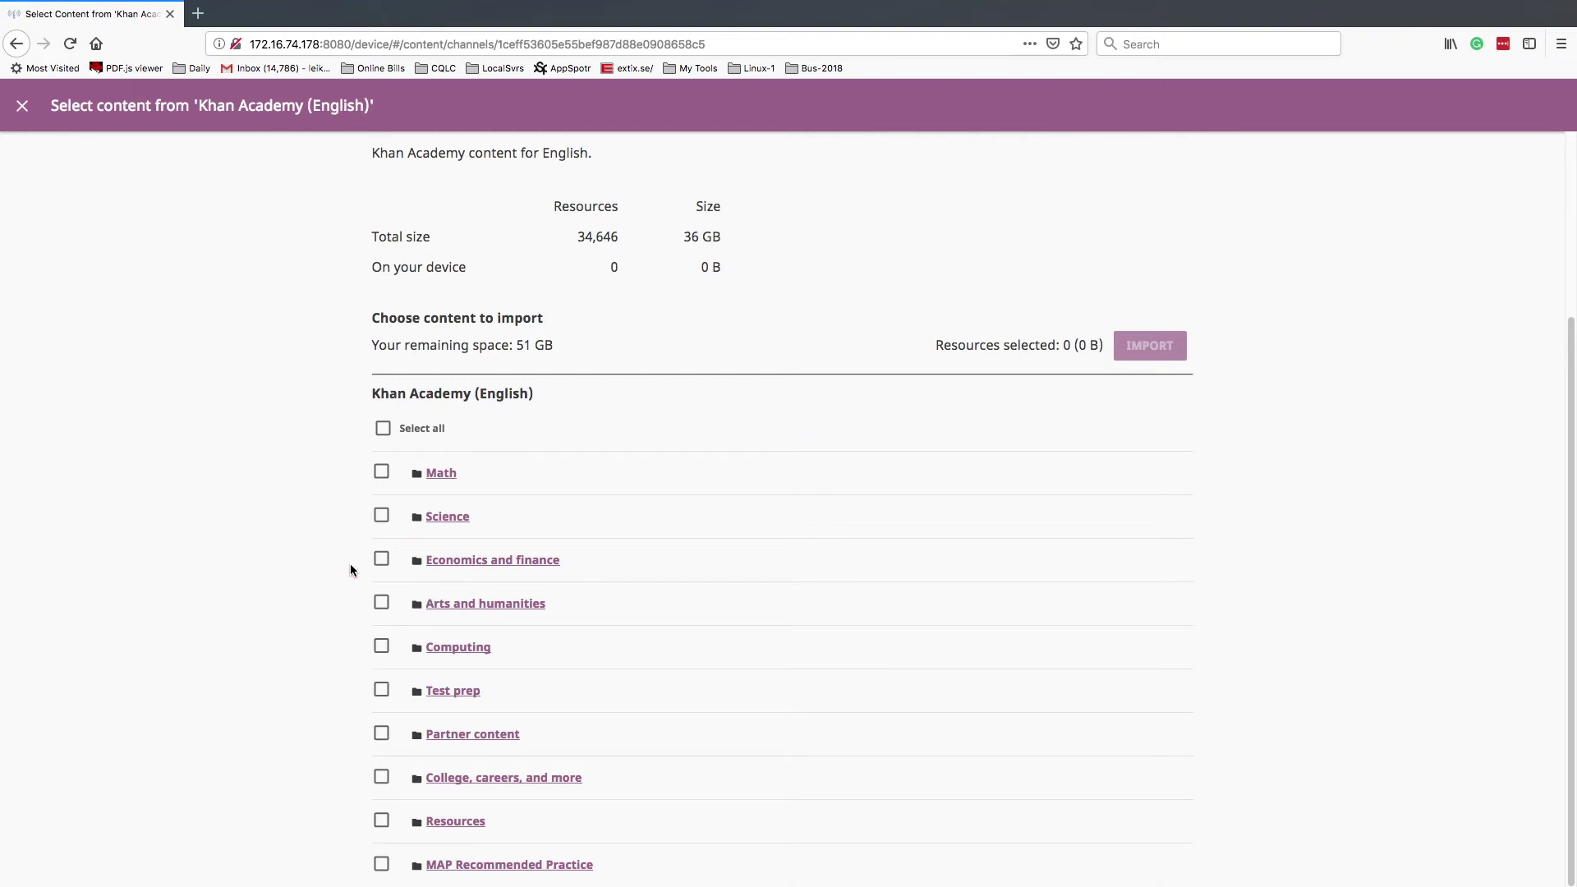
click(381, 560)
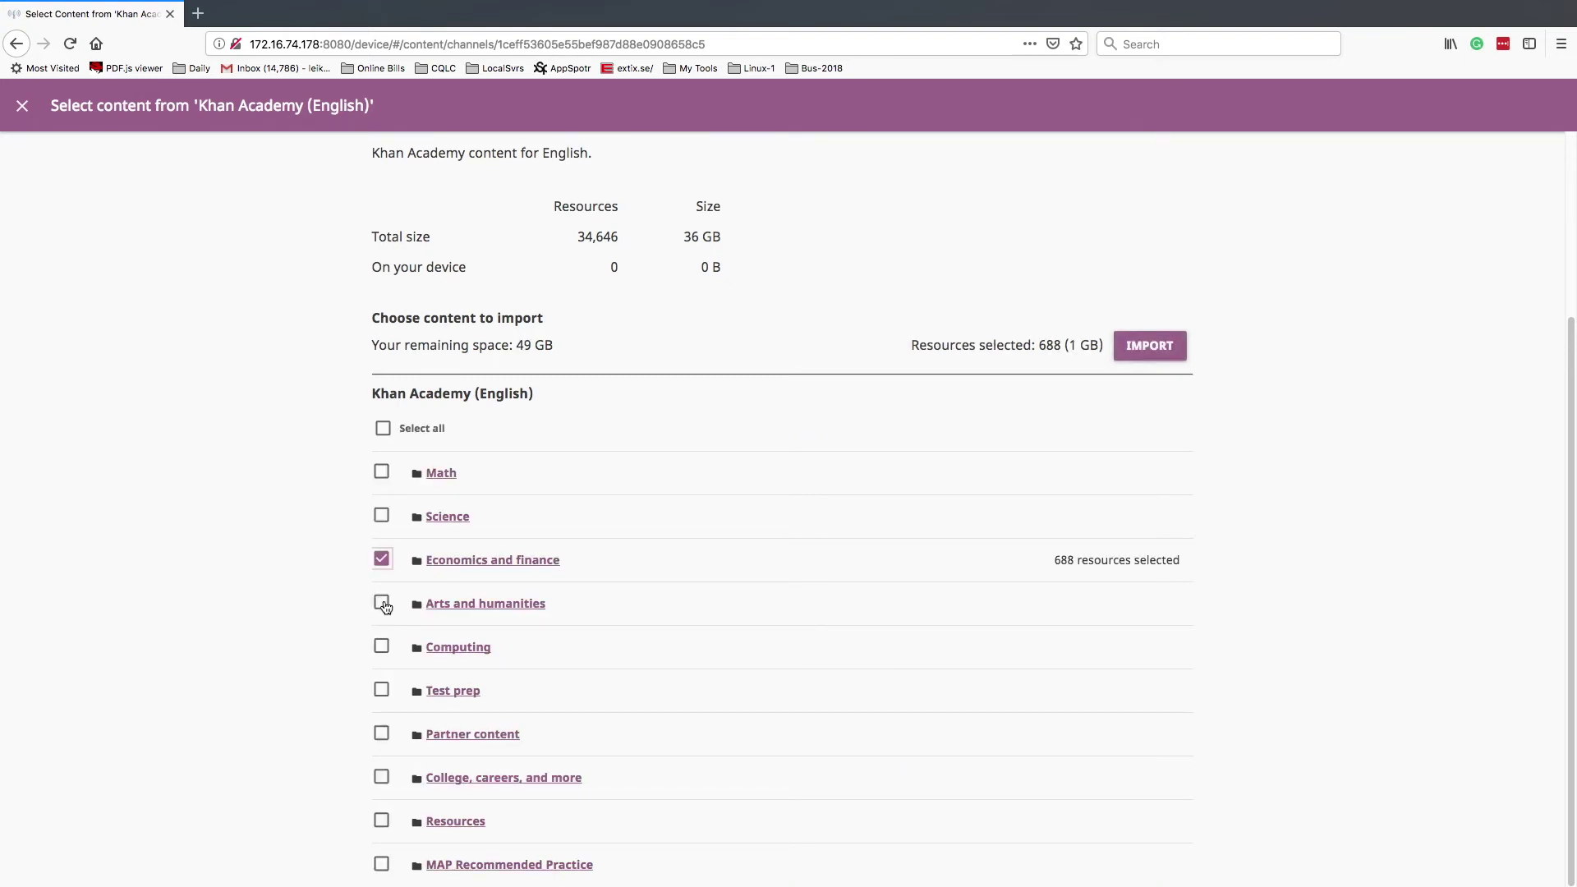
click(382, 604)
click(381, 646)
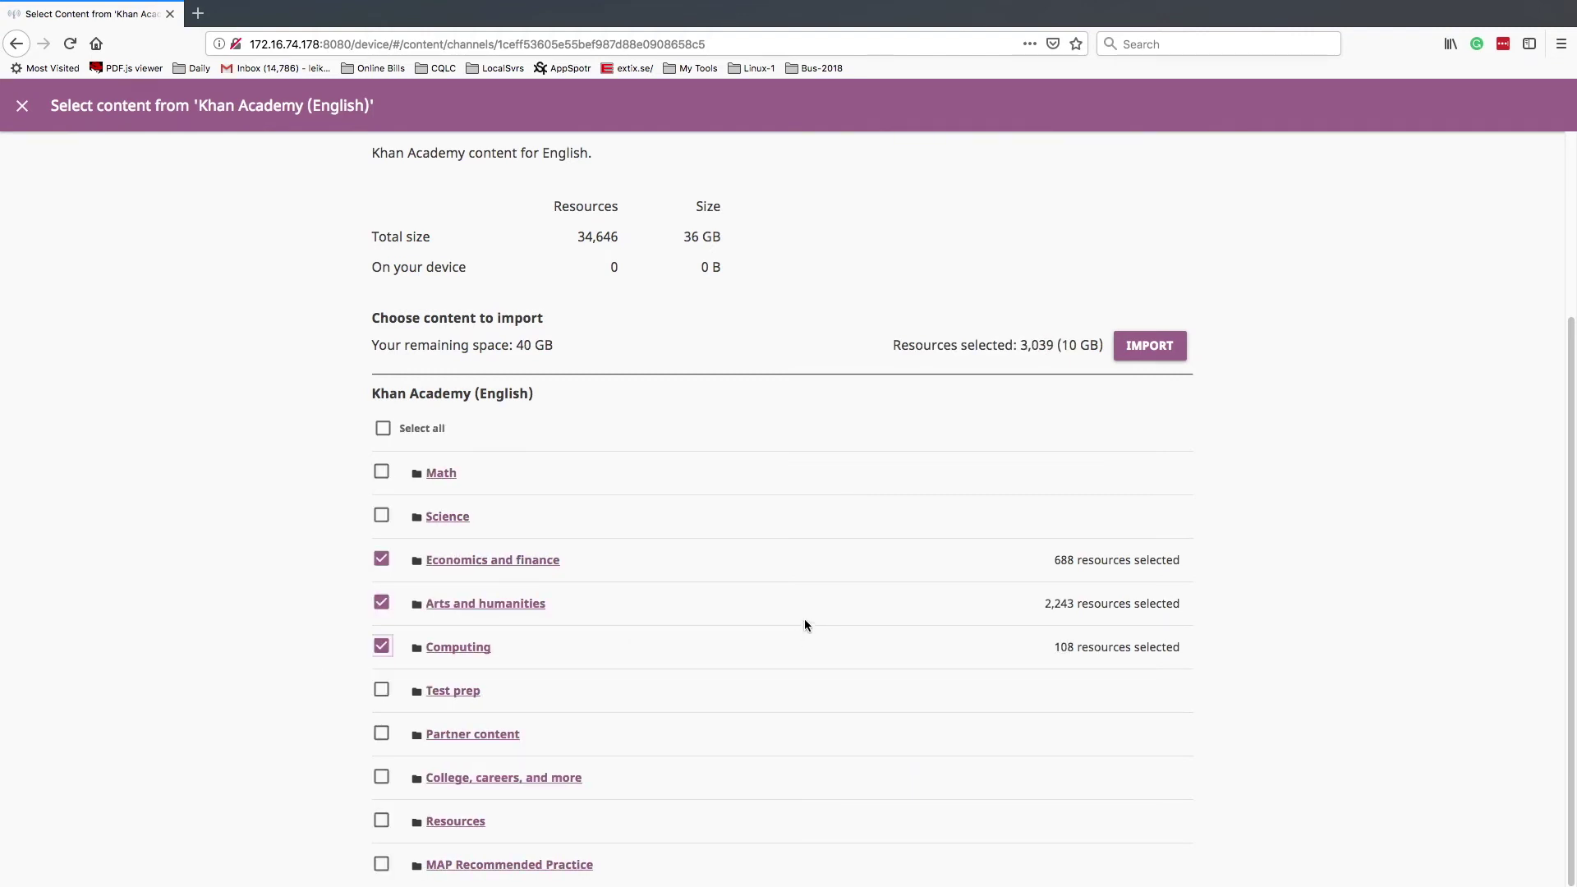
click(381, 471)
click(379, 518)
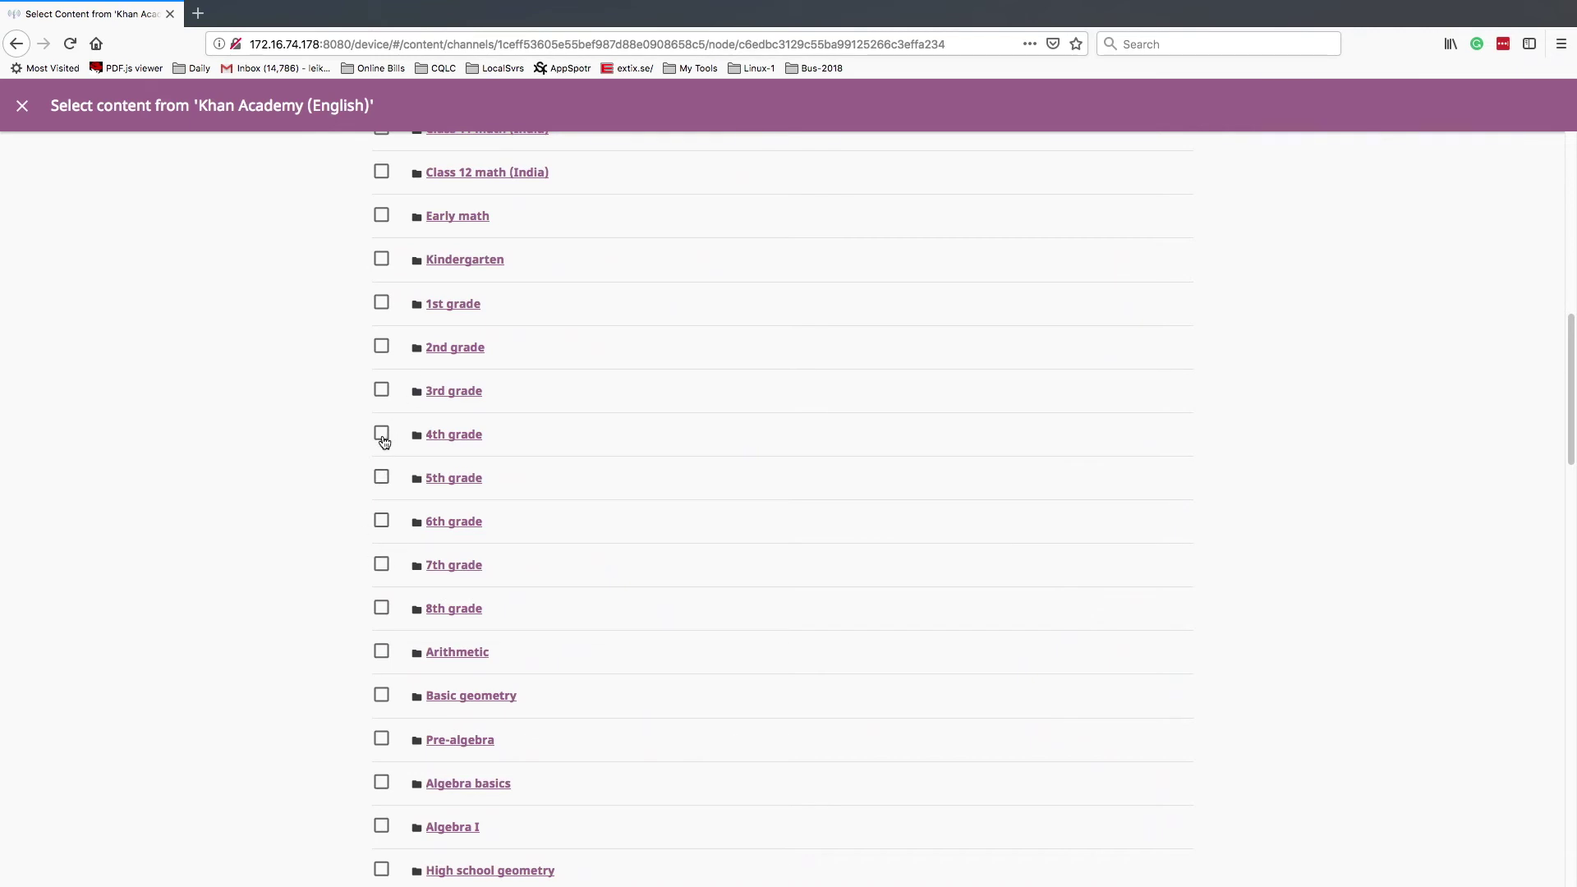
- Select the 4th grade and 5th grade math folders
click(382, 436)
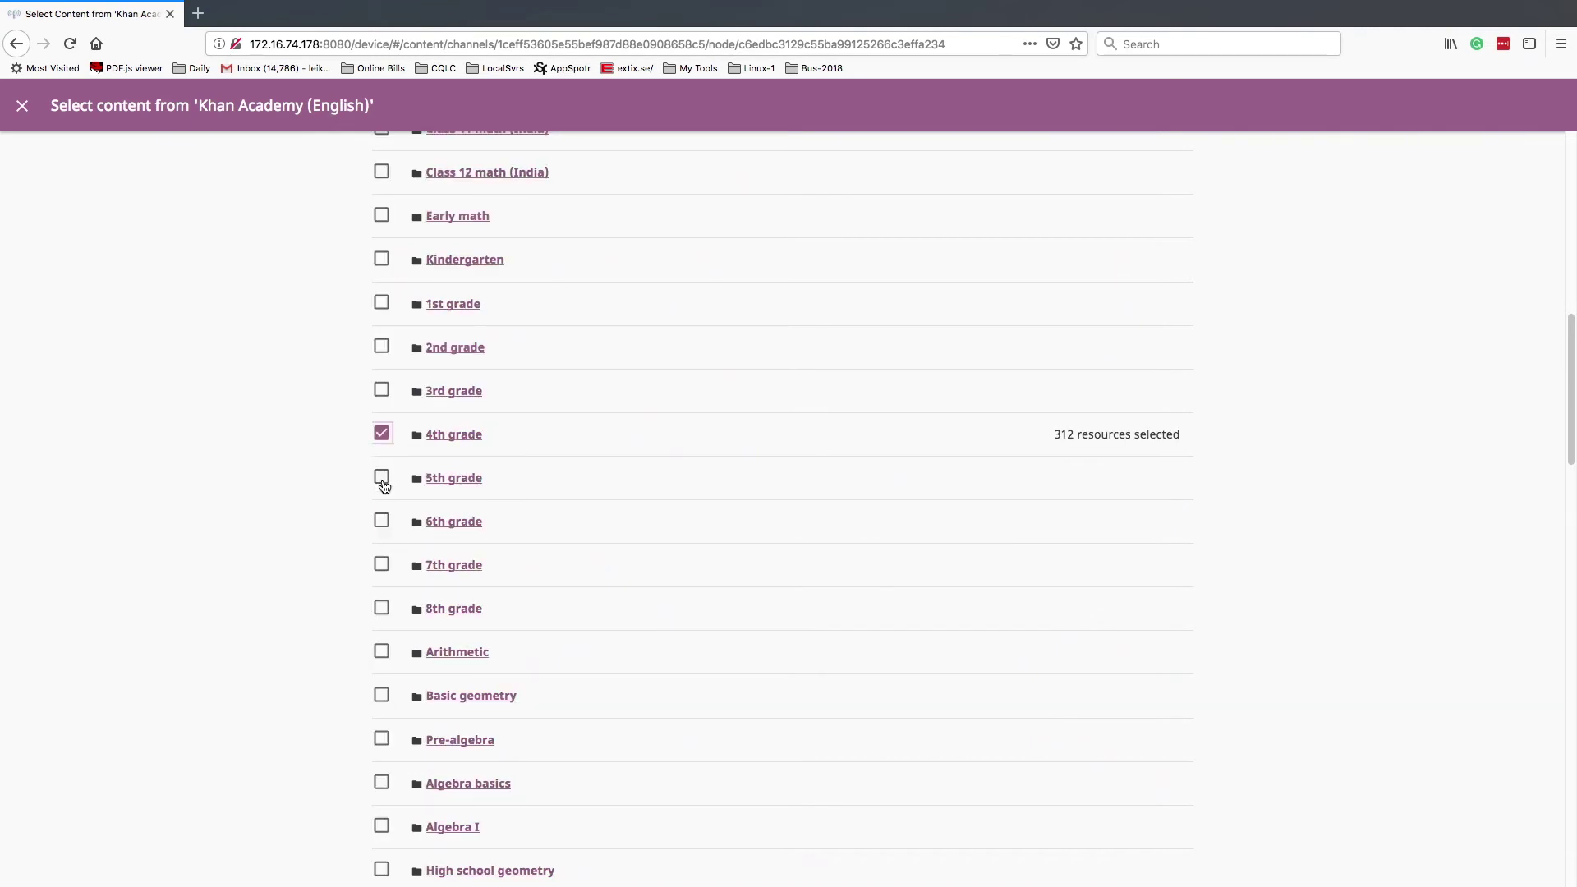
click(381, 476)
scroll(385, 750, down, 10)
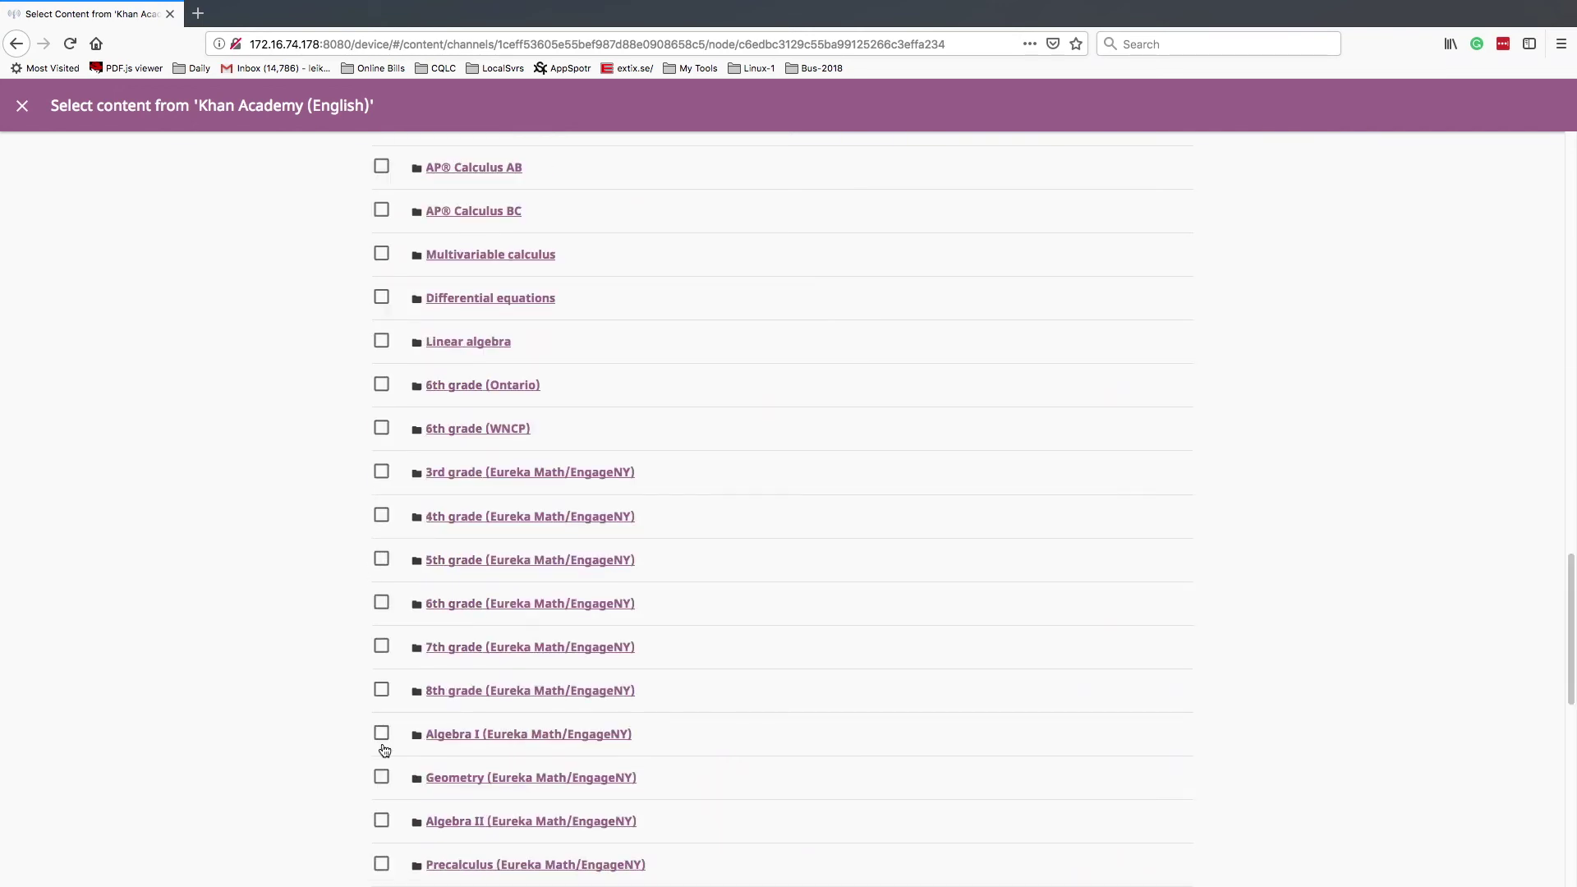
scroll(384, 748, down, 5)
scroll(388, 741, up, 20)
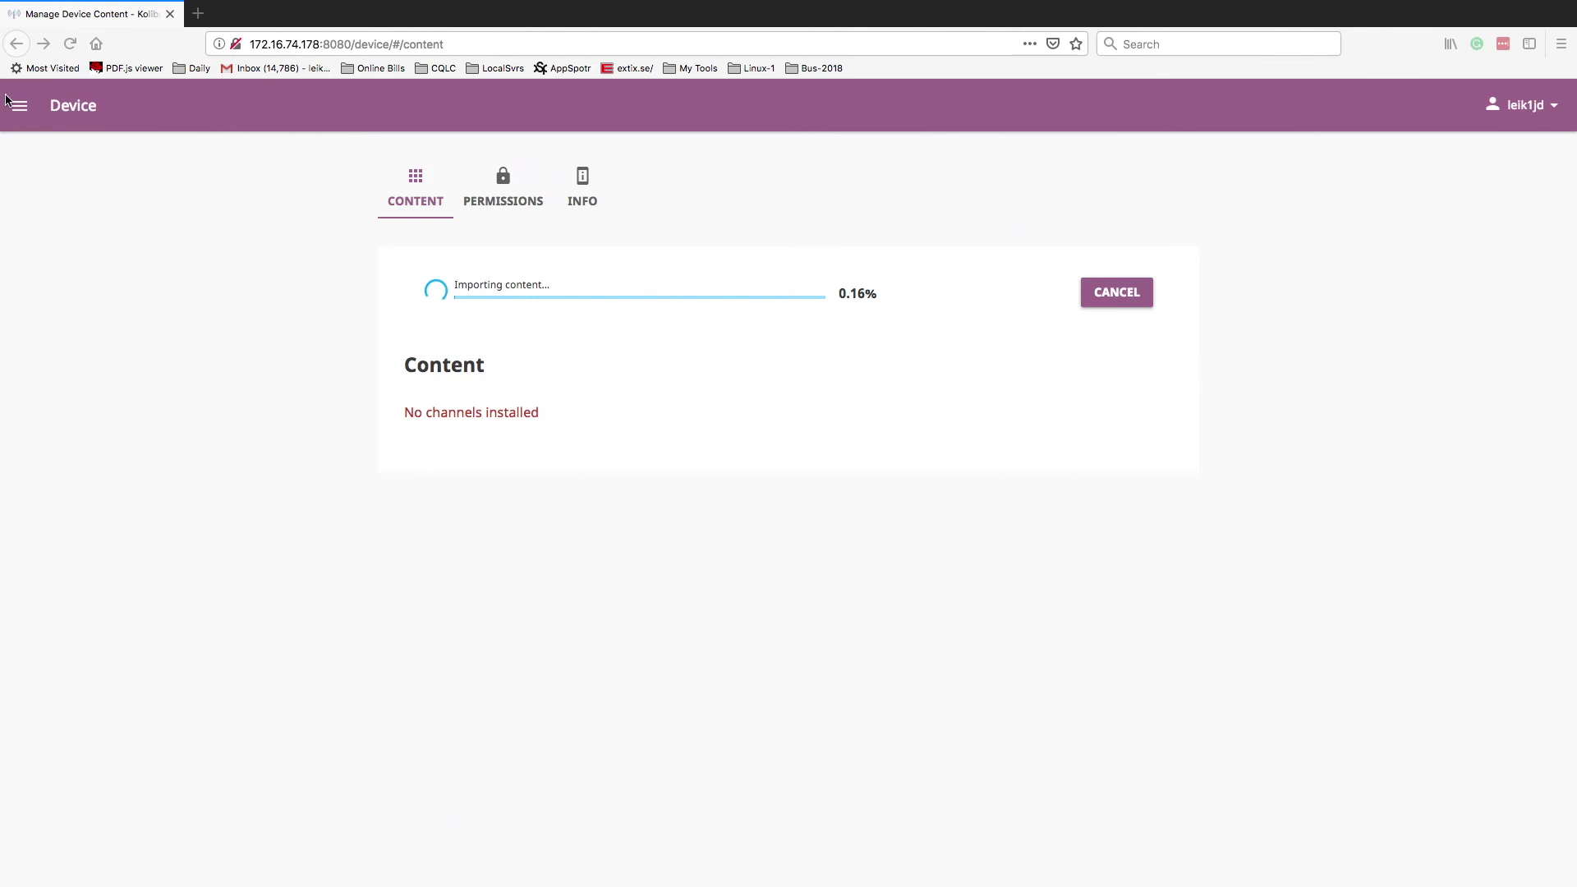
- Start importing the selected Khan Academy (English) resources onto the device
click(20, 118)
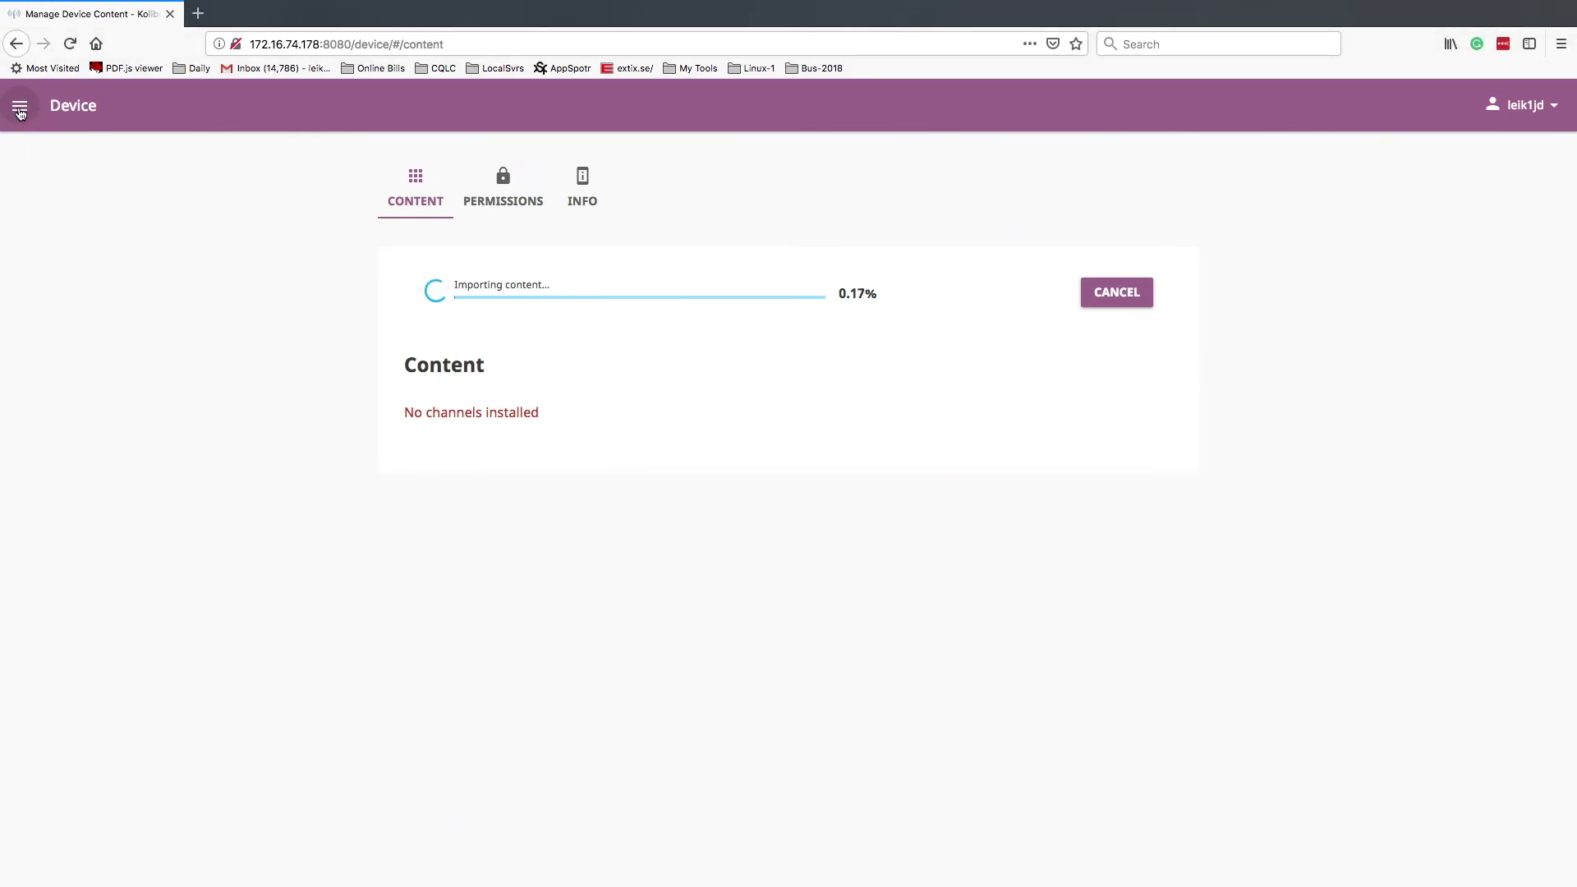
click(18, 108)
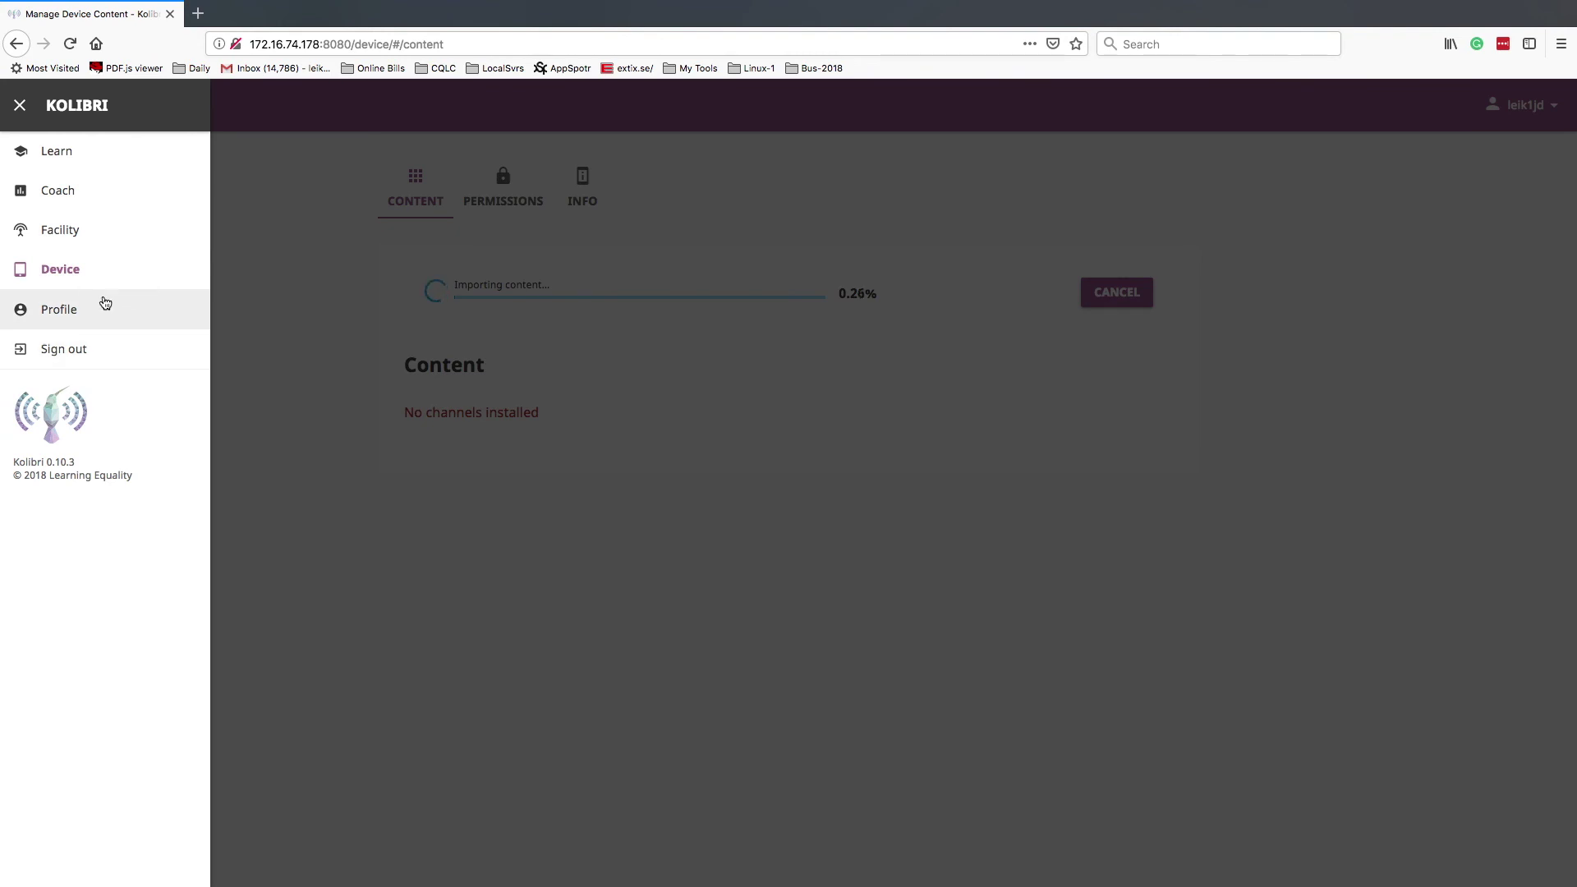
click(101, 271)
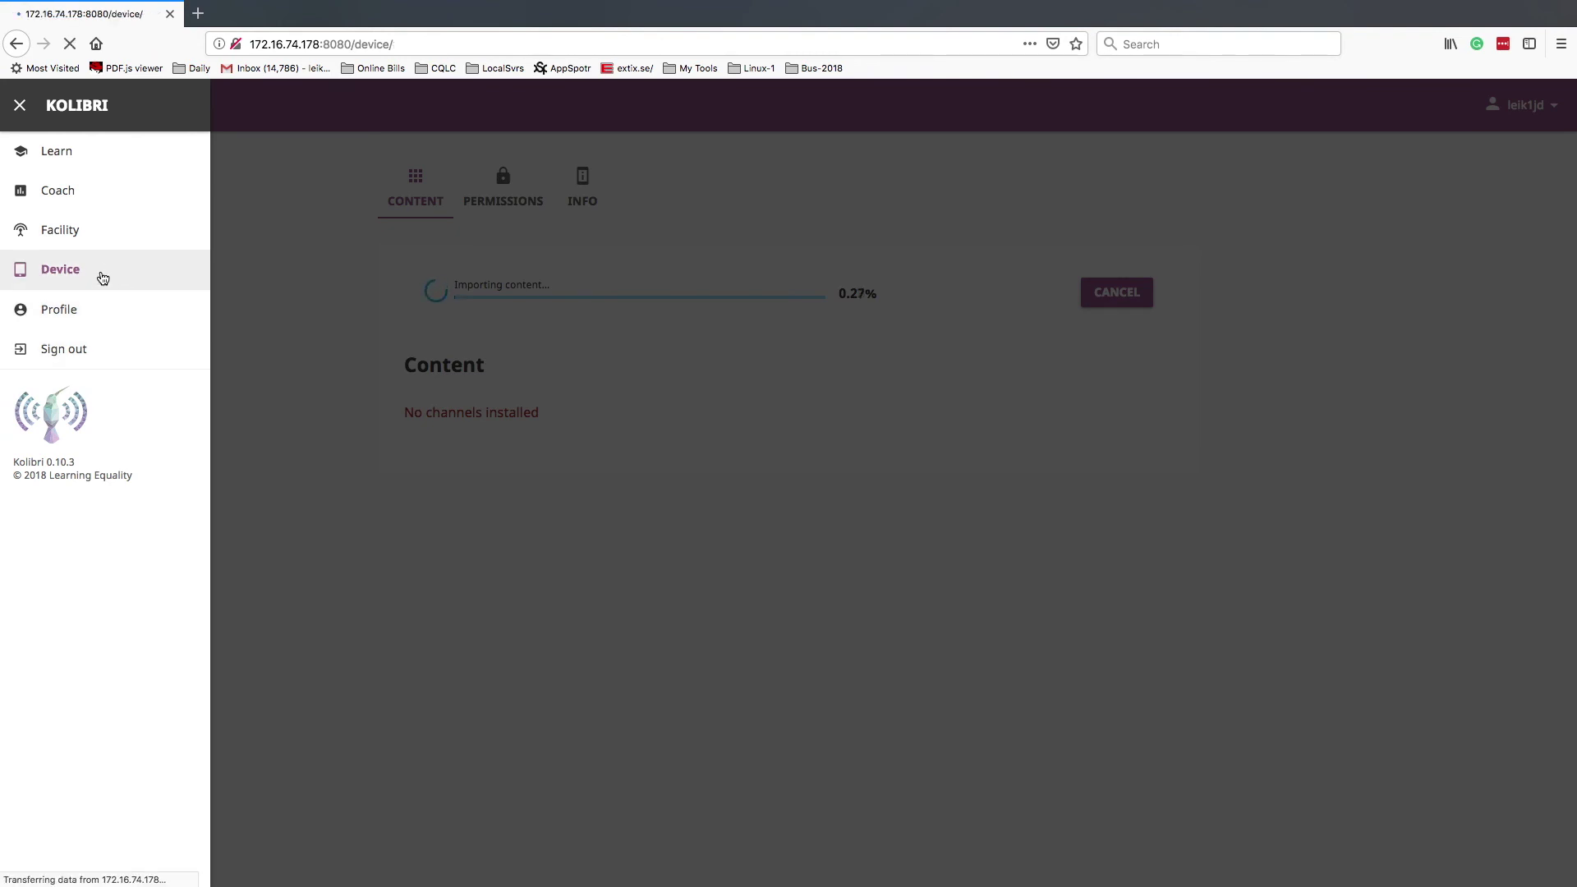